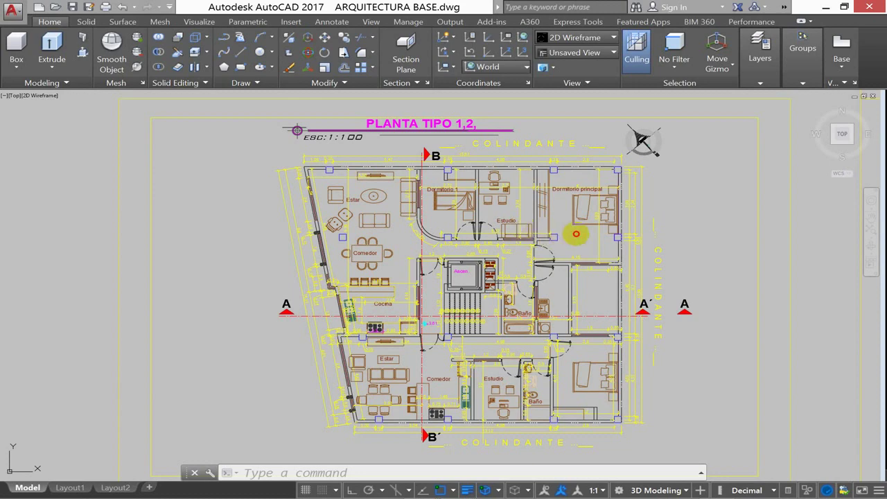
pyautogui.click(576, 241)
pyautogui.scroll(3, 576, 242)
pyautogui.scroll(-3, 577, 241)
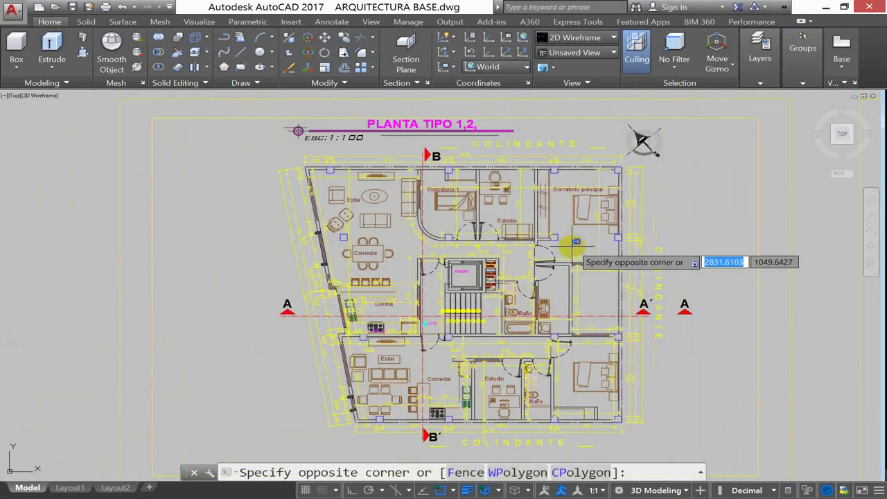
pyautogui.press('Escape')
pyautogui.press('Escape')
pyautogui.press('Escape')
# Delete the three stacked floor-plan sheets beside the PLANTA TIPO 1,2 drawing.
pyautogui.scroll(2, 572, 246)
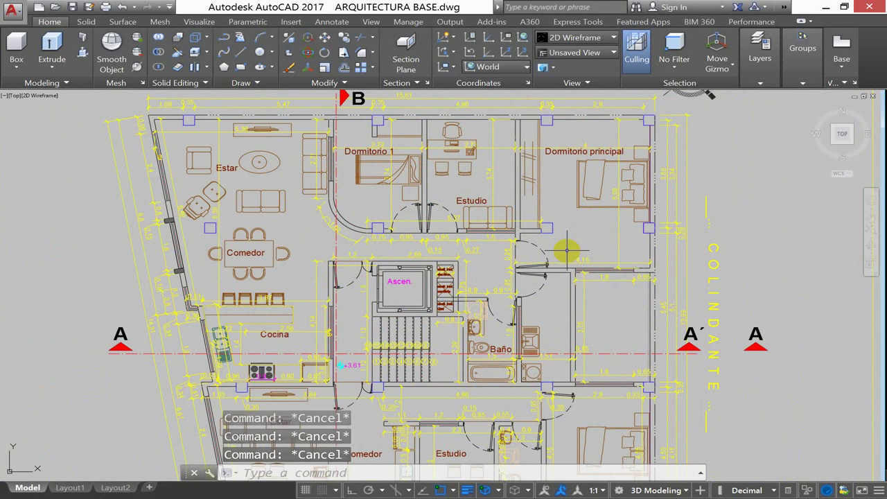
pyautogui.scroll(-6, 548, 244)
pyautogui.click(682, 165)
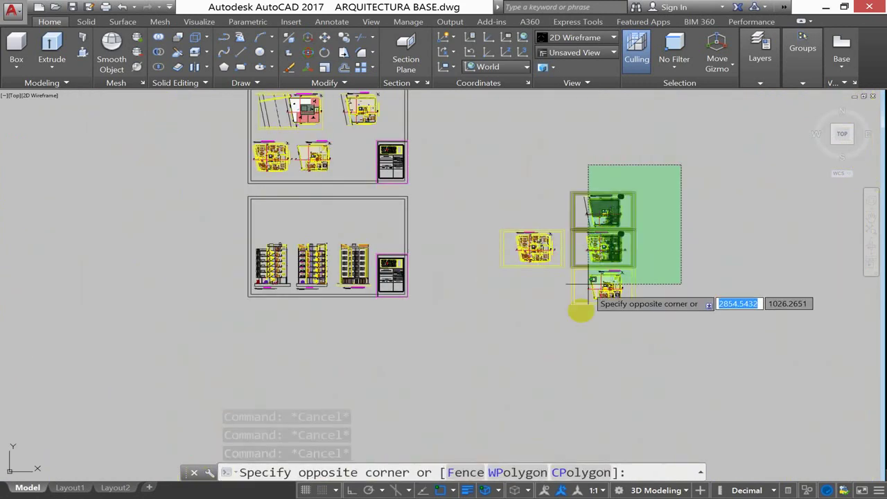
pyautogui.click(571, 327)
pyautogui.press('Delete')
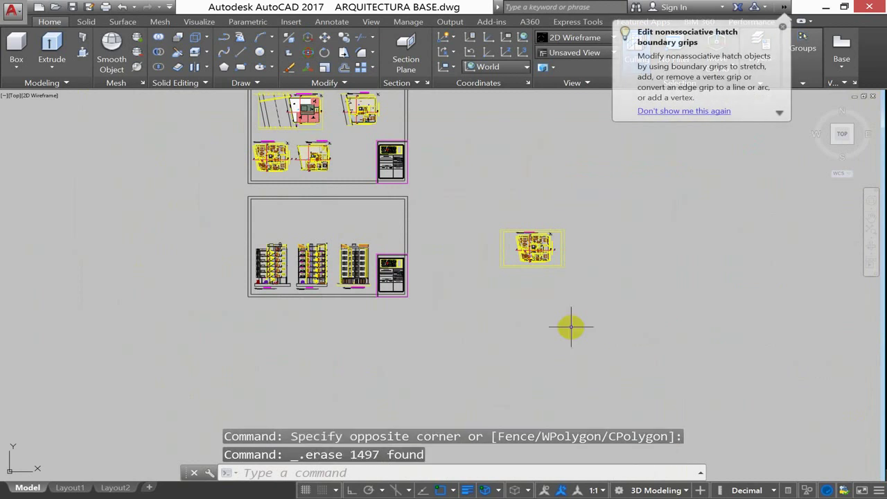
# Delete the two large title-block sheets containing the other floor plans and the building elevations.
pyautogui.scroll(-2, 489, 305)
pyautogui.click(483, 154)
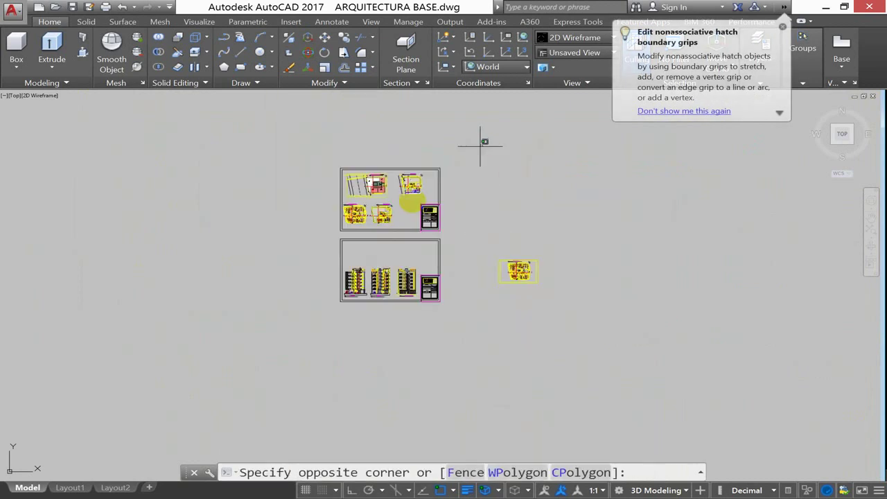
pyautogui.click(312, 321)
pyautogui.press('Delete')
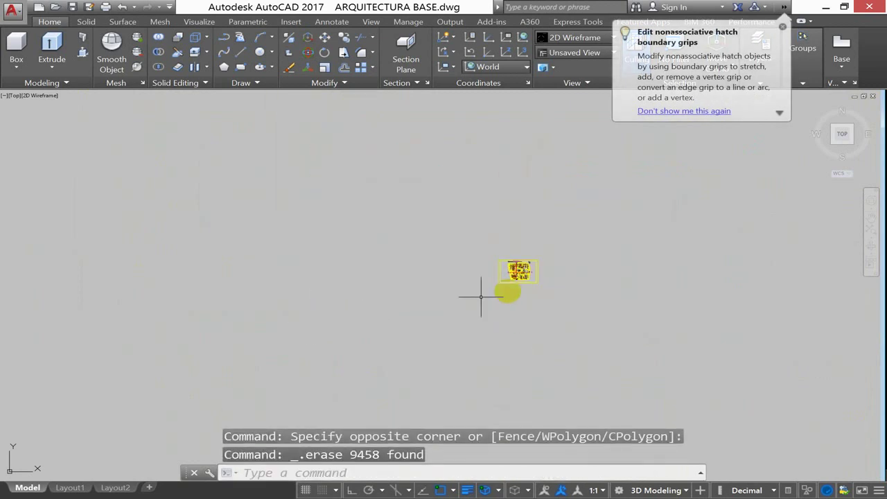
# Delete the two yellow rectangular frames surrounding the typical floor plan.
pyautogui.scroll(4, 522, 271)
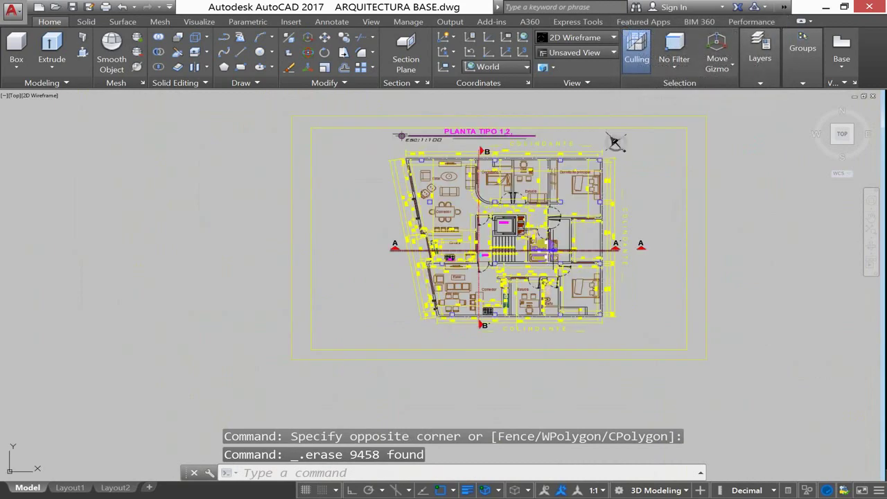
pyautogui.click(370, 276)
pyautogui.click(253, 372)
pyautogui.press('Delete')
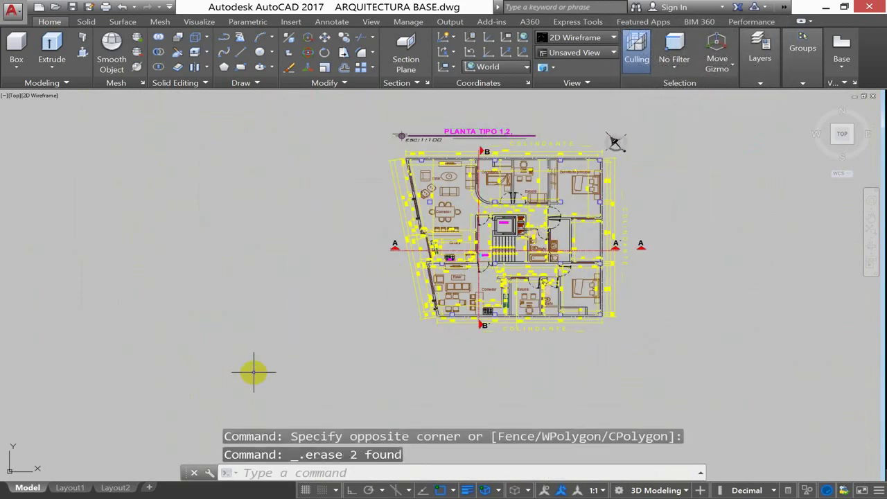
# Isolate the dimension layer with LAYISO by picking the 1.51 dimension near the bathroom.
pyautogui.scroll(4, 554, 270)
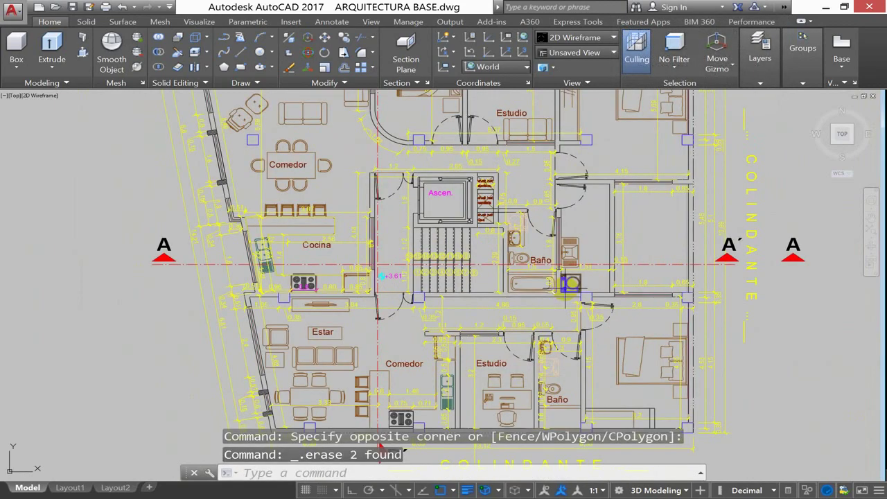
pyautogui.scroll(3, 568, 282)
pyautogui.write('ayiso')
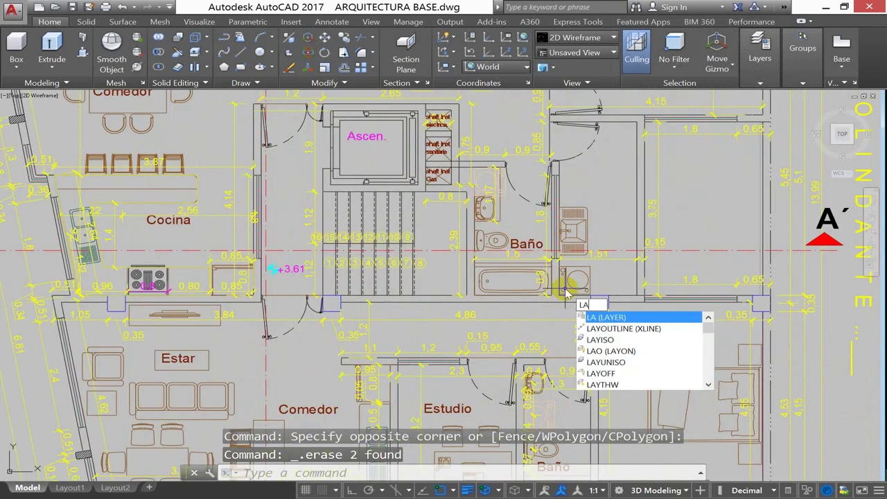
pyautogui.press('Return')
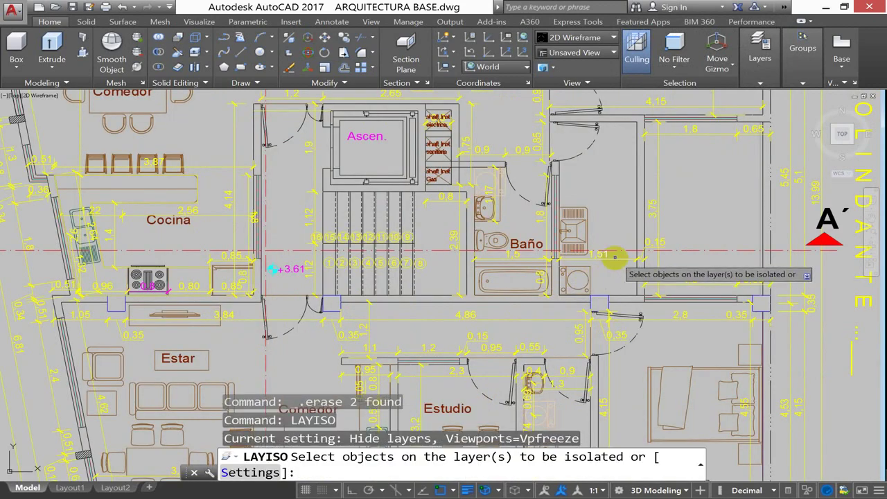
pyautogui.click(614, 257)
pyautogui.press('Return')
# Delete all the dimensions and other objects on the isolated layer.
pyautogui.scroll(-5, 596, 249)
pyautogui.click(641, 178)
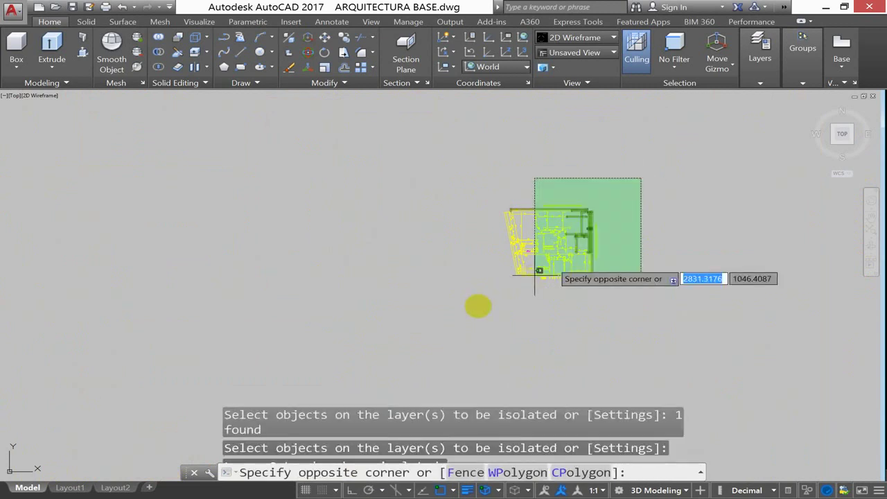
pyautogui.click(474, 302)
pyautogui.press('Delete')
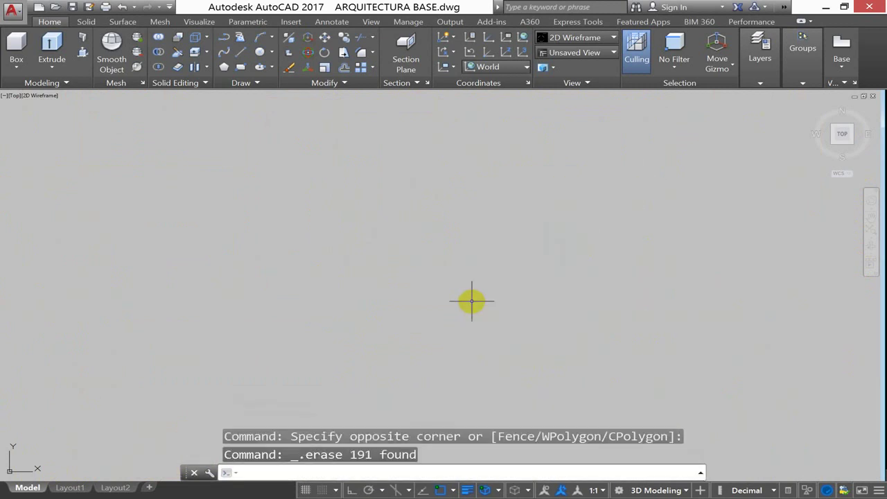
# Turn all layers back on with LAYON.
pyautogui.write('LAYOUTLINE')
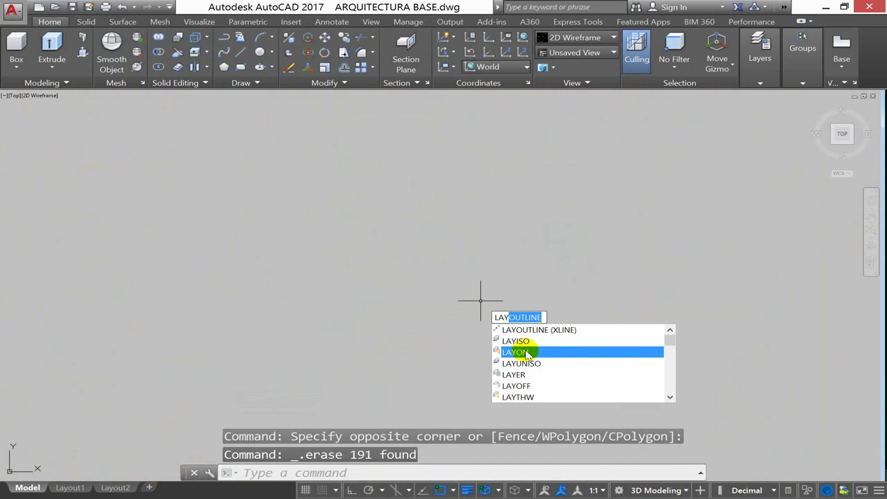
pyautogui.click(527, 352)
pyautogui.scroll(3, 528, 208)
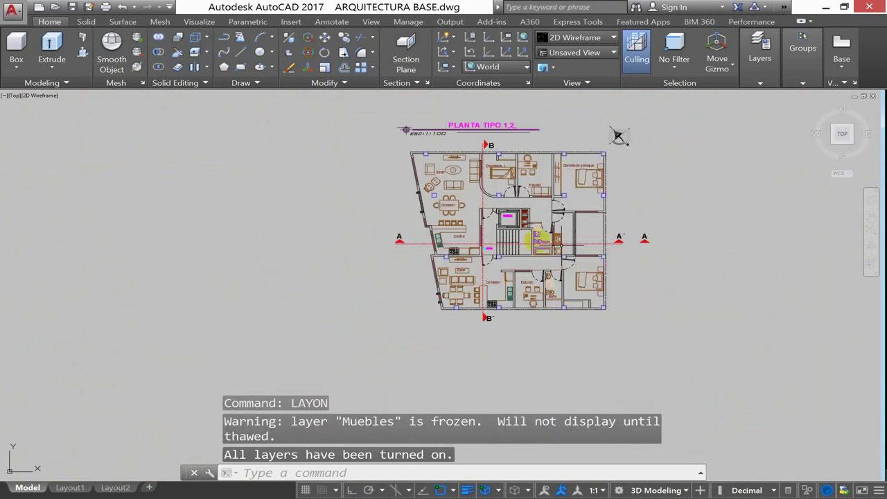
# Delete the plan title, its scale text, the north arrow, and the upper B section marker with its cutting line.
pyautogui.click(653, 125)
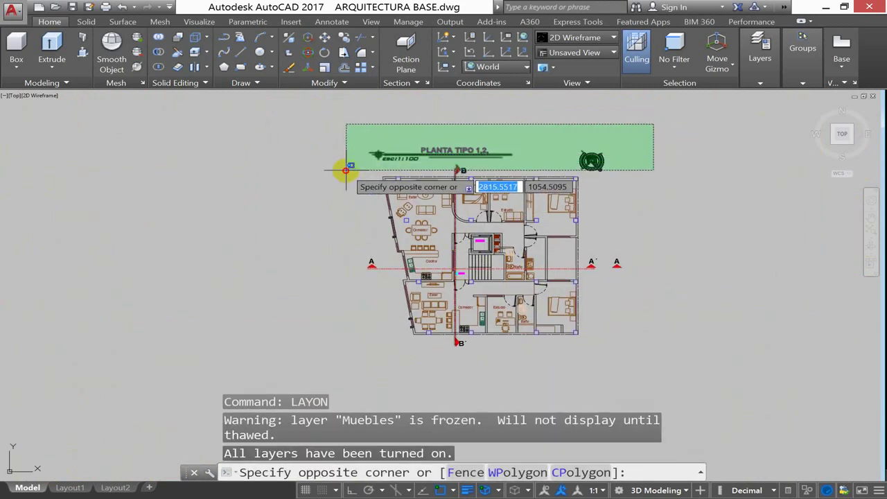
pyautogui.click(345, 166)
pyautogui.press('Delete')
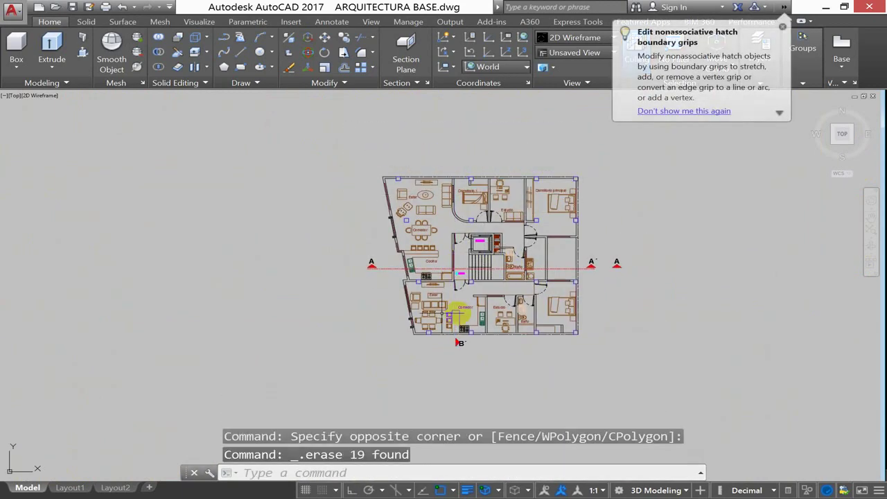
# Delete the A-A´ section line together with the A´ and A markers on the east side of the plan.
pyautogui.scroll(5, 460, 310)
pyautogui.scroll(-5, 577, 291)
pyautogui.click(645, 254)
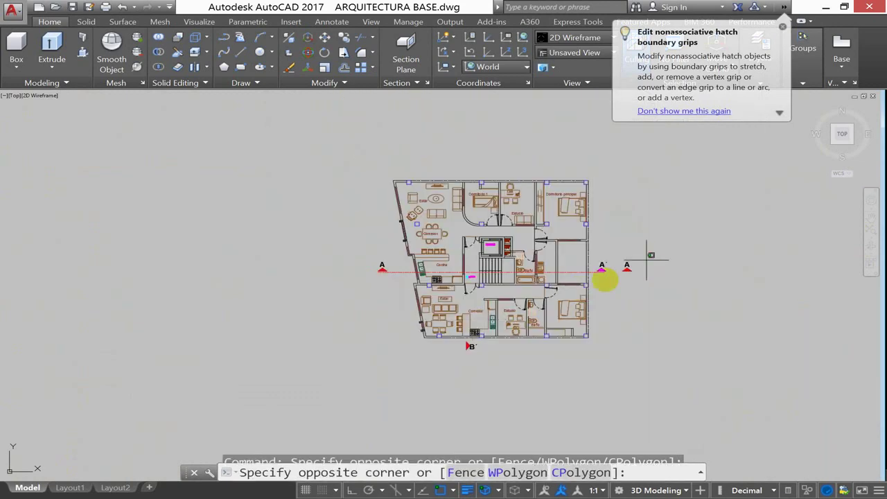
pyautogui.click(595, 285)
pyautogui.press('Delete')
pyautogui.scroll(5, 485, 340)
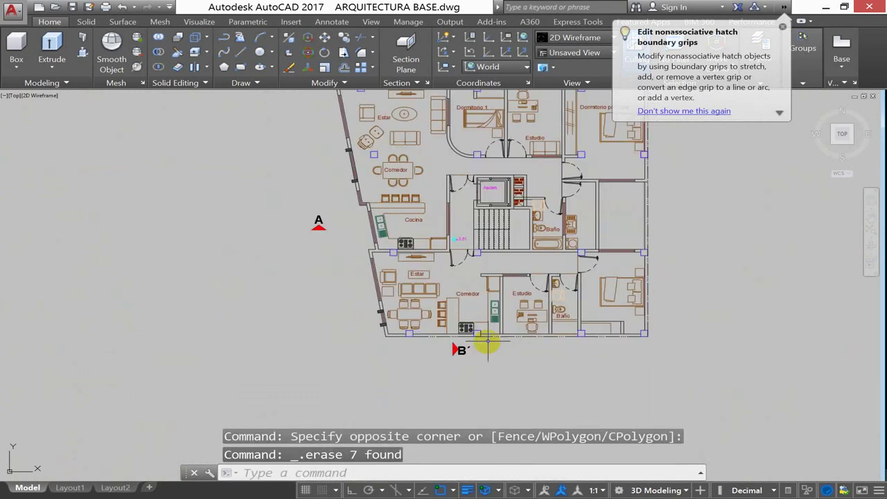
# Delete the B´ section marker below the plan and the remaining A marker on its west side.
pyautogui.click(481, 343)
pyautogui.click(392, 368)
pyautogui.press('Delete')
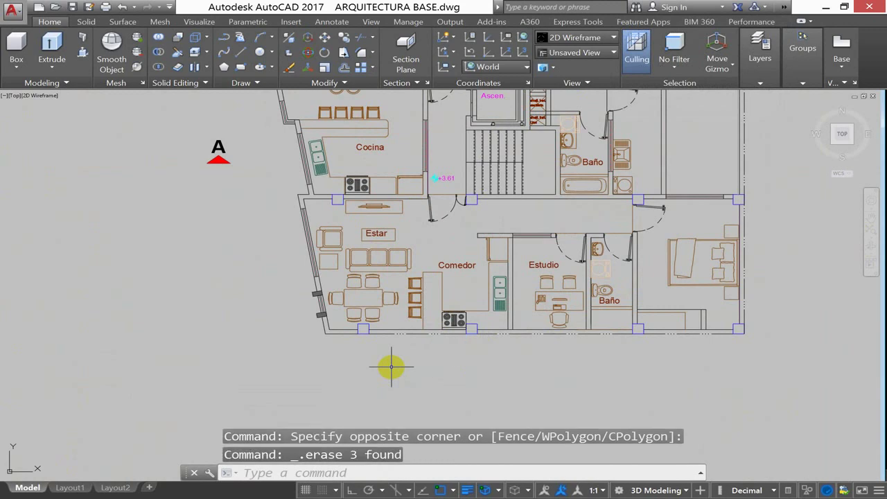
pyautogui.scroll(-3, 326, 305)
pyautogui.click(277, 184)
pyautogui.click(226, 242)
pyautogui.press('Delete')
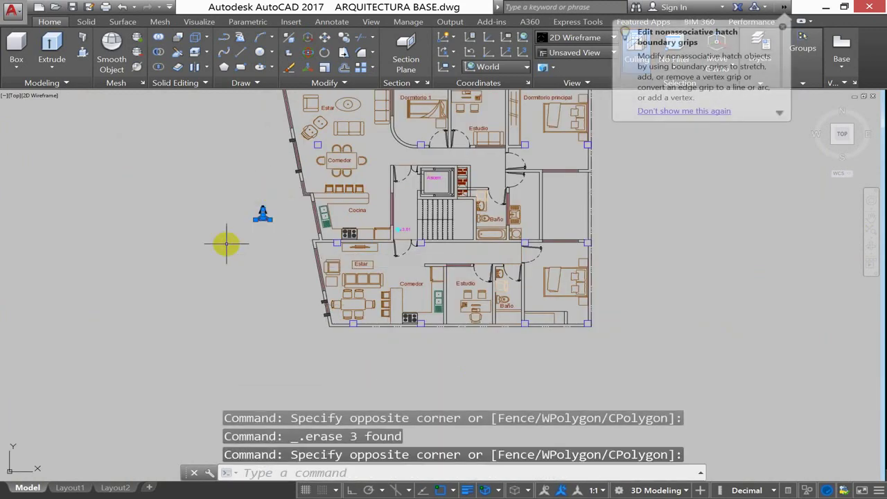
pyautogui.press('Escape')
pyautogui.press('Escape')
# Measure the width of the column at the foot of the staircase with DIST.
pyautogui.write('dist')
pyautogui.press('Return')
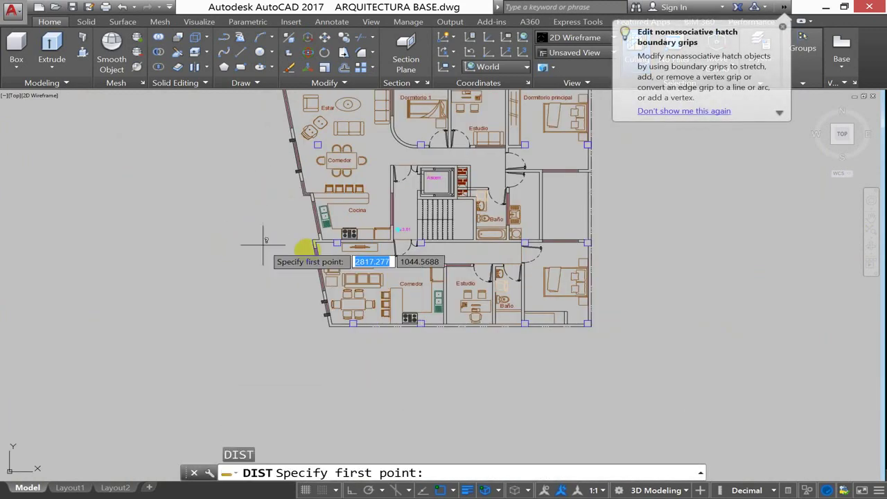
pyautogui.scroll(4, 413, 253)
pyautogui.scroll(3, 413, 254)
pyautogui.click(437, 204)
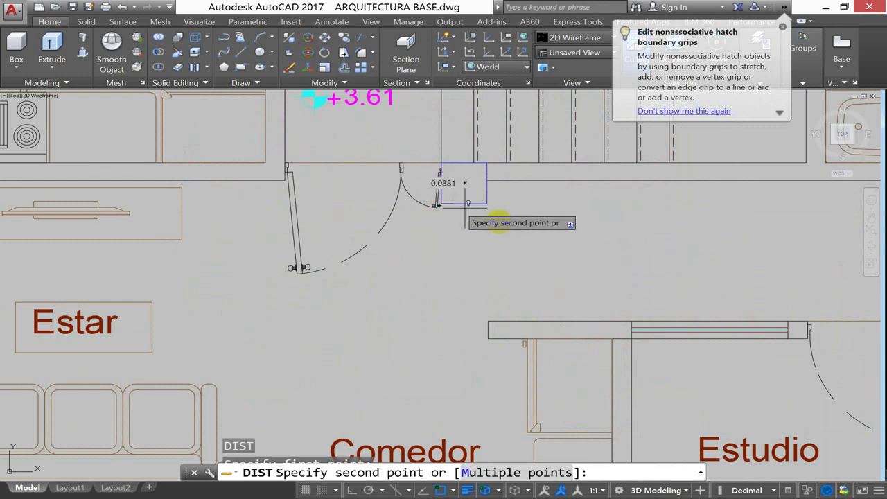
pyautogui.click(487, 201)
pyautogui.scroll(-8, 470, 232)
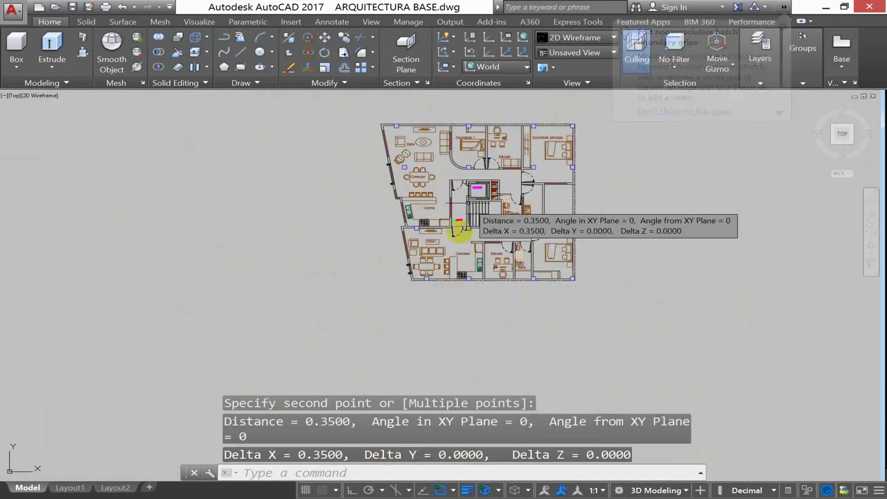
pyautogui.scroll(2, 447, 281)
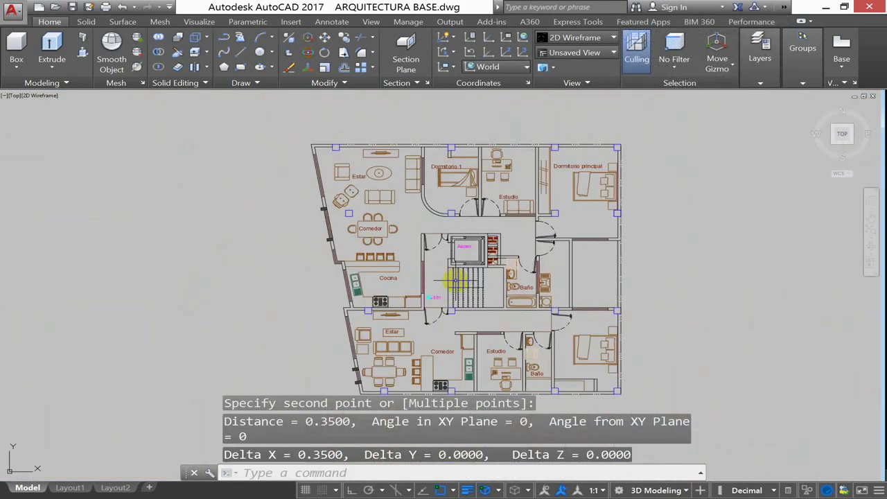
# Switch to the desktop and open the SAP2000 20 installation folder to browse its files.
pyautogui.click(830, 7)
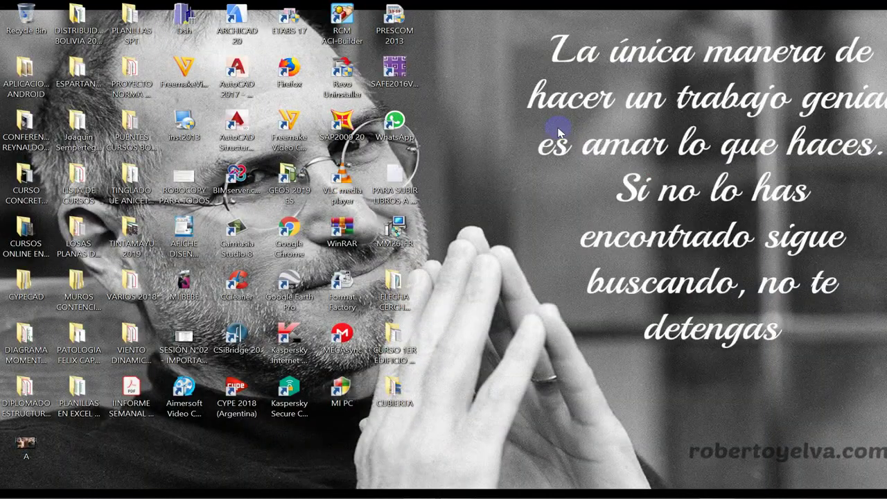
pyautogui.rightClick(332, 132)
pyautogui.click(368, 139)
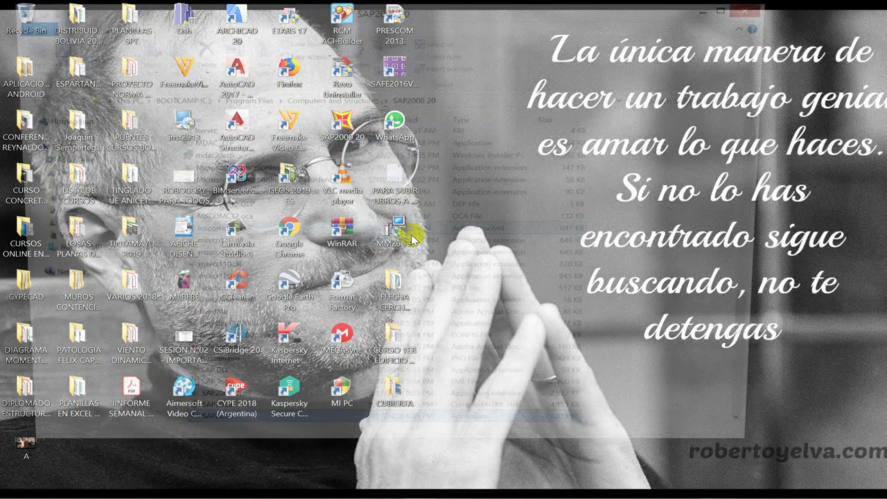
pyautogui.scroll(-5, 396, 247)
pyautogui.click(198, 427)
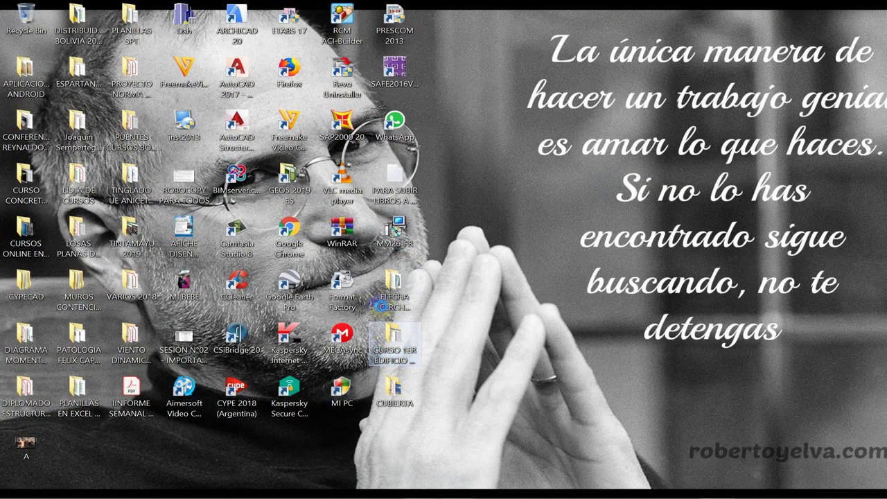
# Open the 1ER MODELO LOSA TIPO folder inside CURSO 1ER EDIFICIO SAP2000 and select the SAPDXF file.
pyautogui.doubleClick(391, 339)
pyautogui.doubleClick(198, 127)
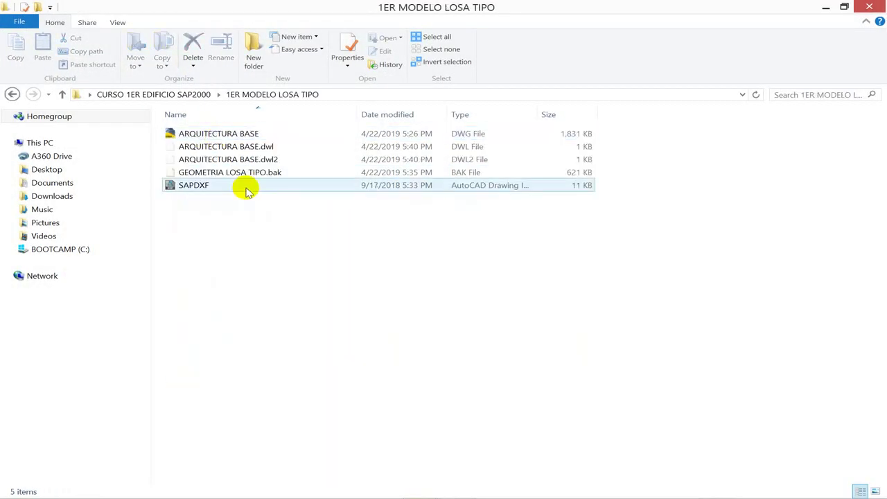
pyautogui.click(197, 187)
# Switch to the AutoCAD Drawing1 window, open SAPDXF.DXF from the 1ER MODELO LOSA TIPO folder as read-only, and minimize it.
pyautogui.moveTo(555, 489)
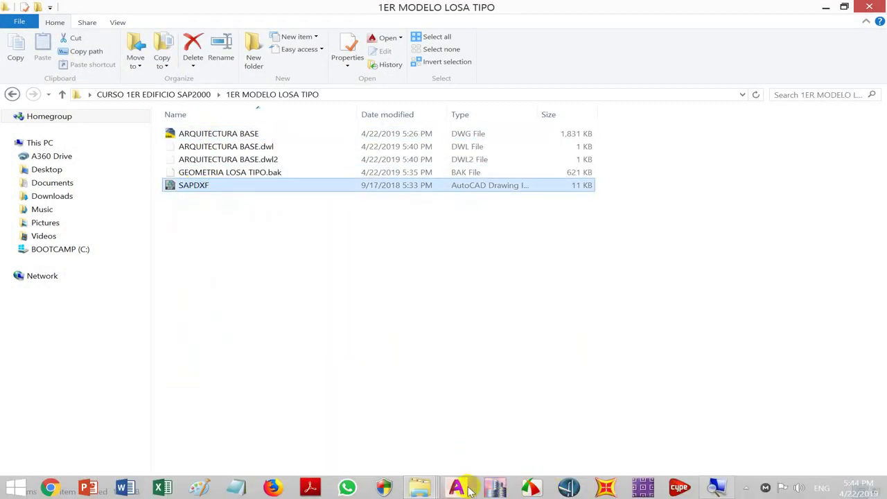
pyautogui.moveTo(468, 491)
pyautogui.click(350, 373)
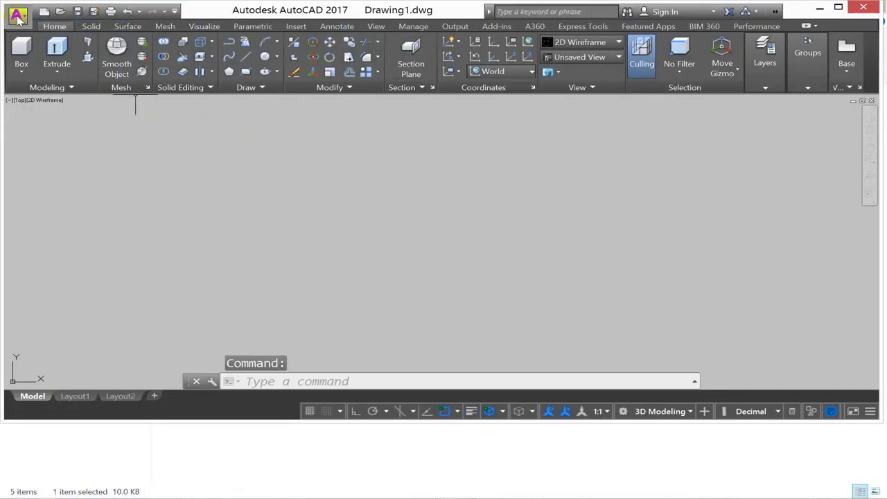
pyautogui.click(19, 17)
pyautogui.click(48, 109)
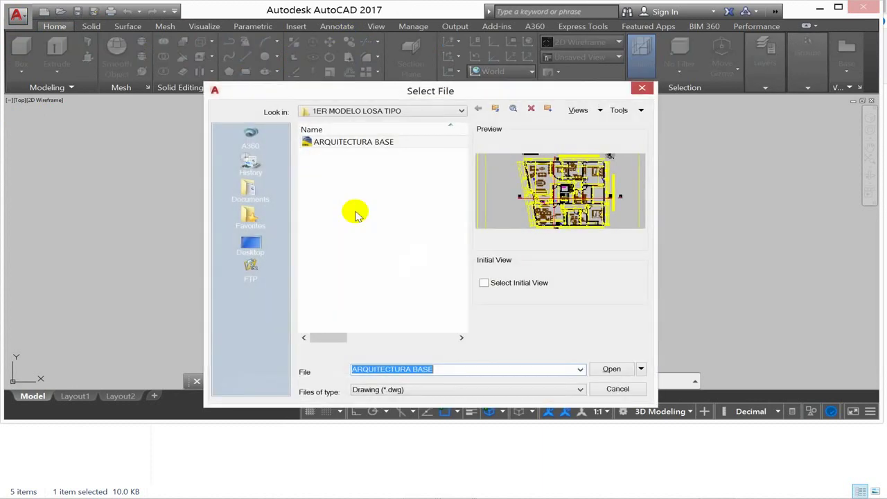
pyautogui.click(350, 237)
pyautogui.click(394, 390)
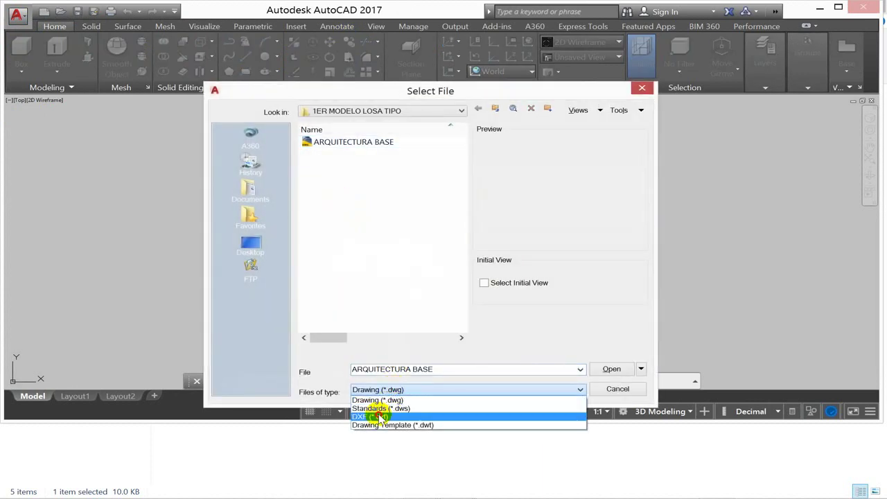
pyautogui.click(380, 417)
pyautogui.doubleClick(335, 145)
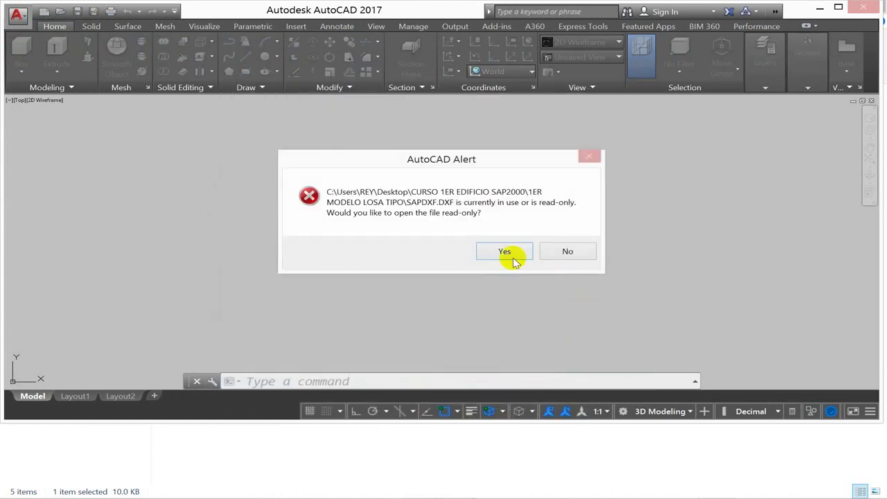
pyautogui.click(506, 251)
pyautogui.click(818, 8)
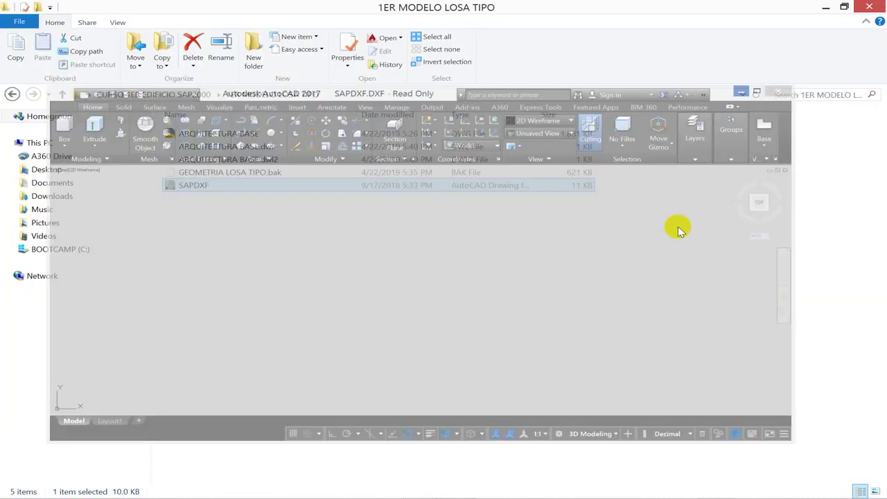
# Switch to the AutoCAD ARQUITECTURA BASE drawing and copy the entire floor plan to the clipboard.
pyautogui.moveTo(582, 491)
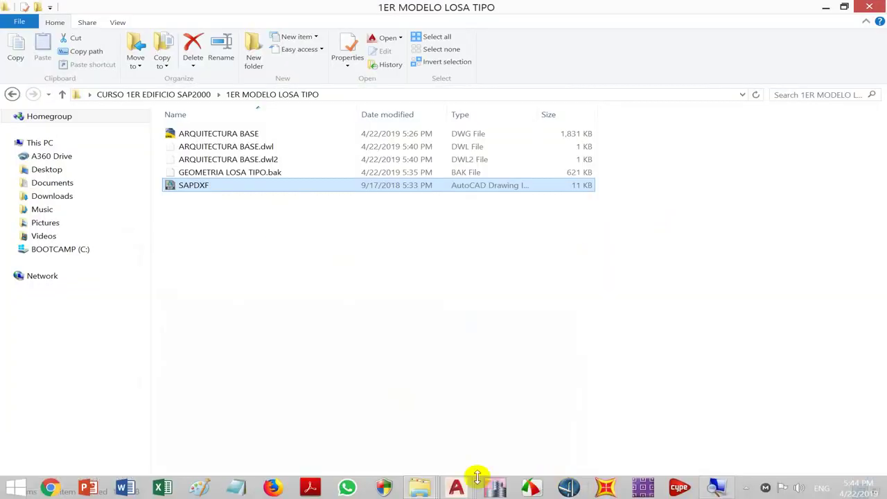
pyautogui.moveTo(459, 489)
pyautogui.click(492, 420)
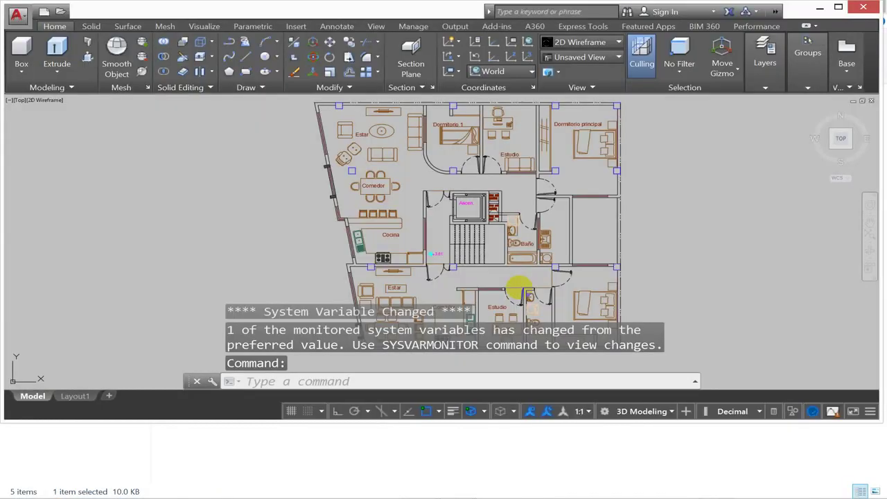
pyautogui.click(838, 7)
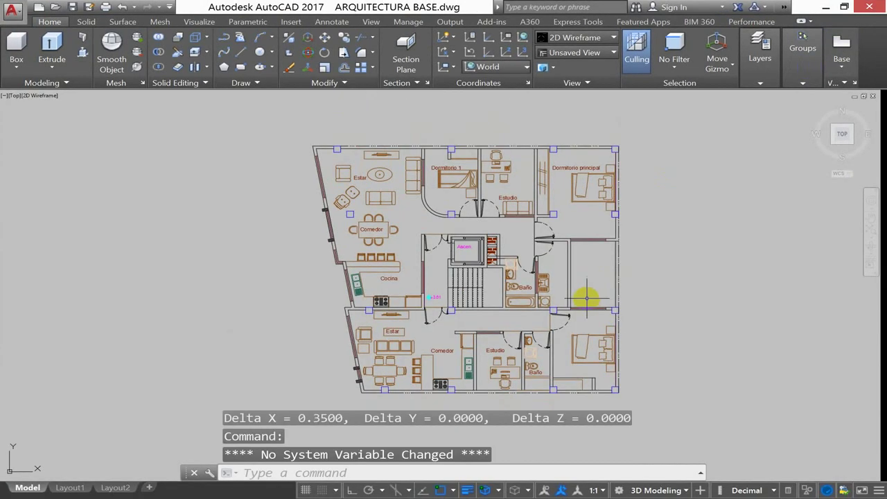
pyautogui.scroll(-2, 646, 251)
pyautogui.click(683, 165)
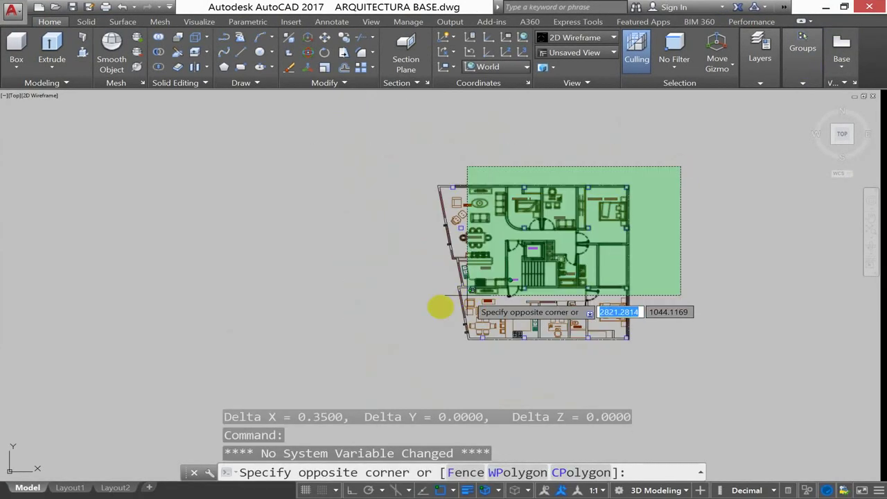
pyautogui.click(402, 349)
pyautogui.hotkey('ctrl', 'c')
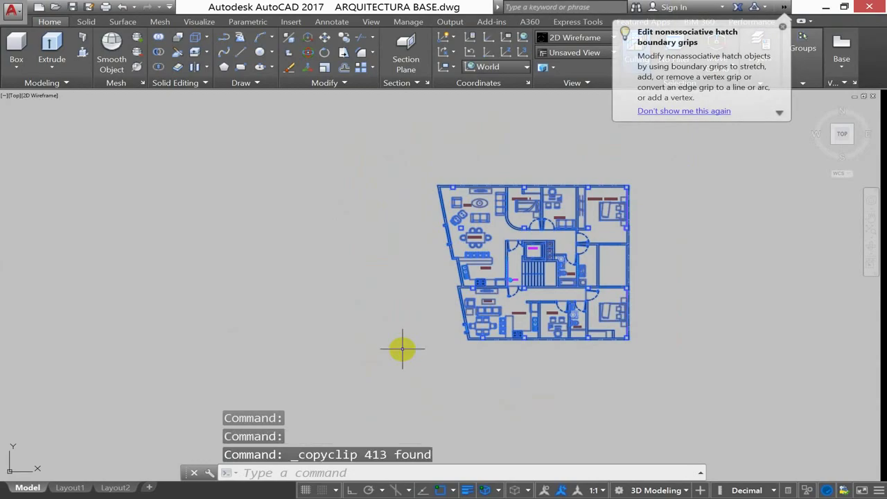
# Switch to the AutoCAD SAPDXF drawing and paste the copied floor plan into the empty model space.
pyautogui.click(833, 7)
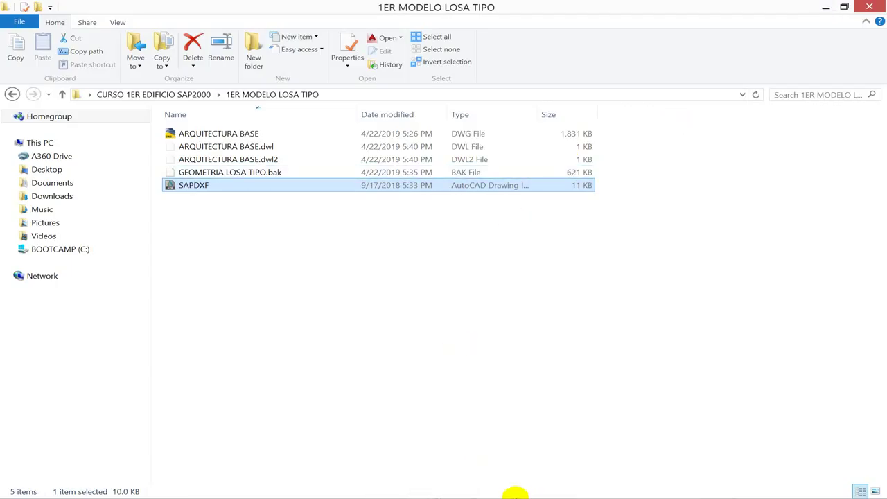
pyautogui.moveTo(469, 485)
pyautogui.click(481, 411)
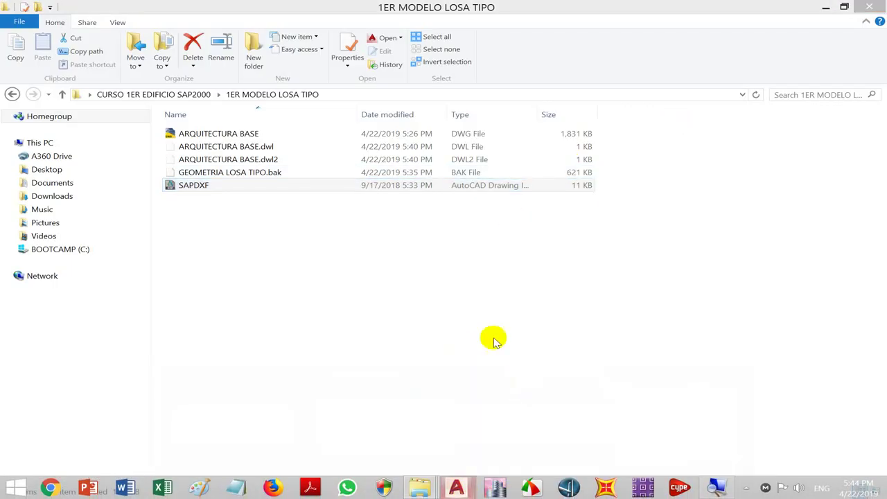
pyautogui.click(839, 7)
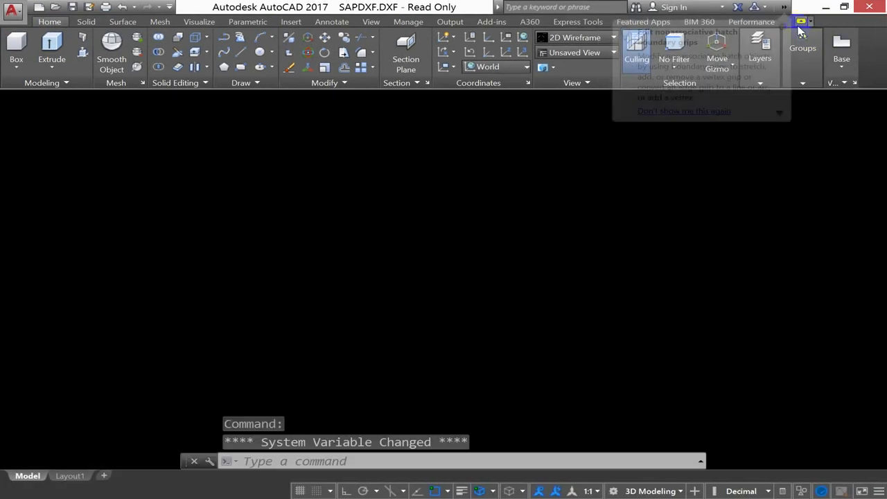
pyautogui.click(783, 28)
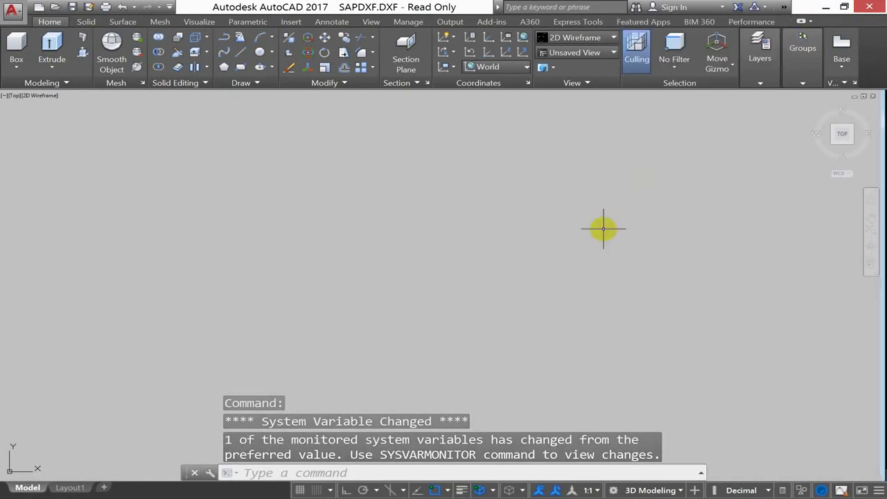
pyautogui.hotkey('ctrl', 'v')
pyautogui.click(401, 330)
pyautogui.scroll(5, 462, 315)
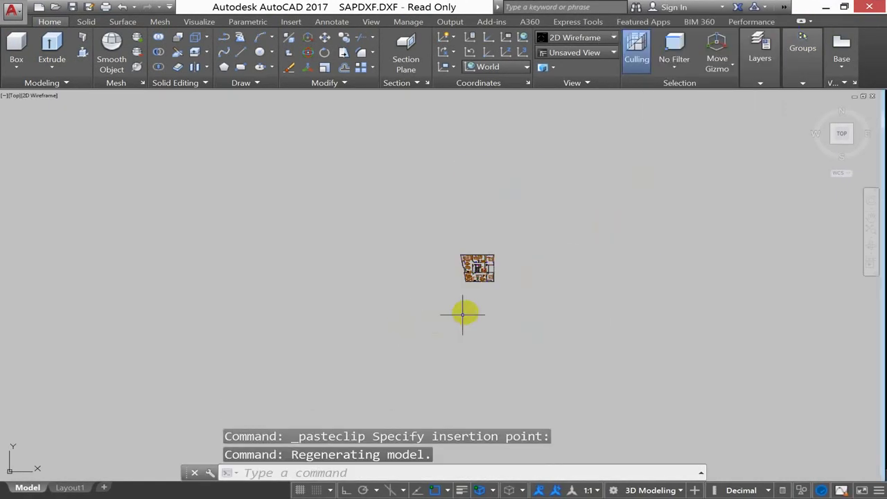
# Make FRAMES the current layer.
pyautogui.click(756, 77)
pyautogui.click(811, 98)
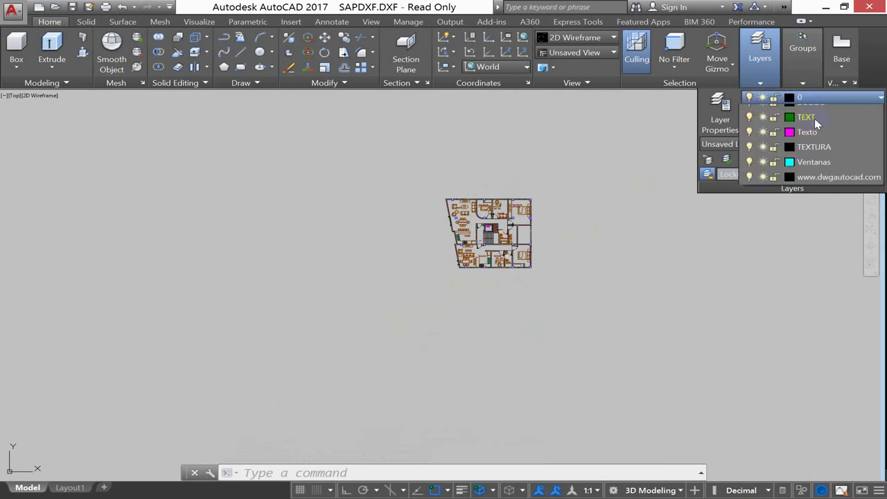
pyautogui.click(813, 191)
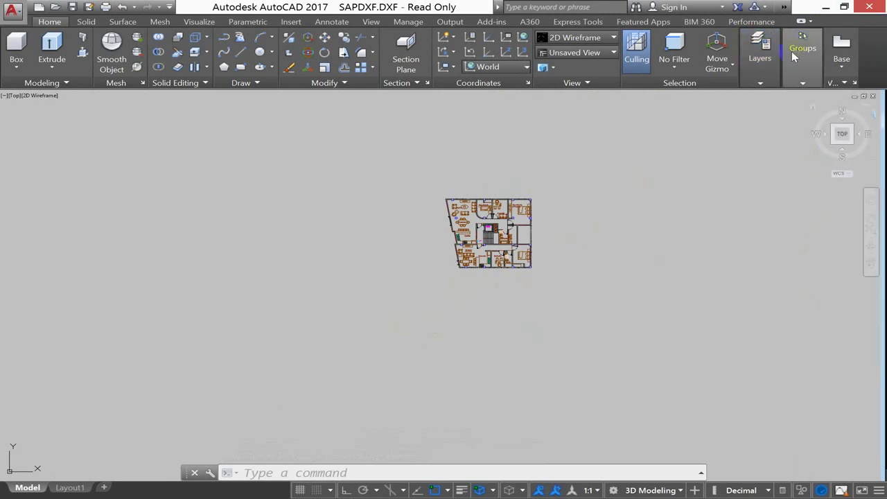
pyautogui.click(760, 82)
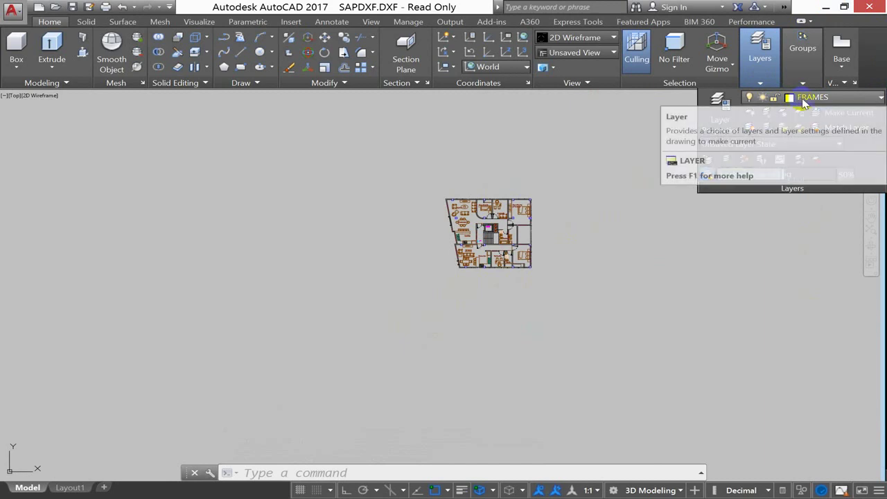
pyautogui.press('Escape')
pyautogui.press('Escape')
pyautogui.press('Escape')
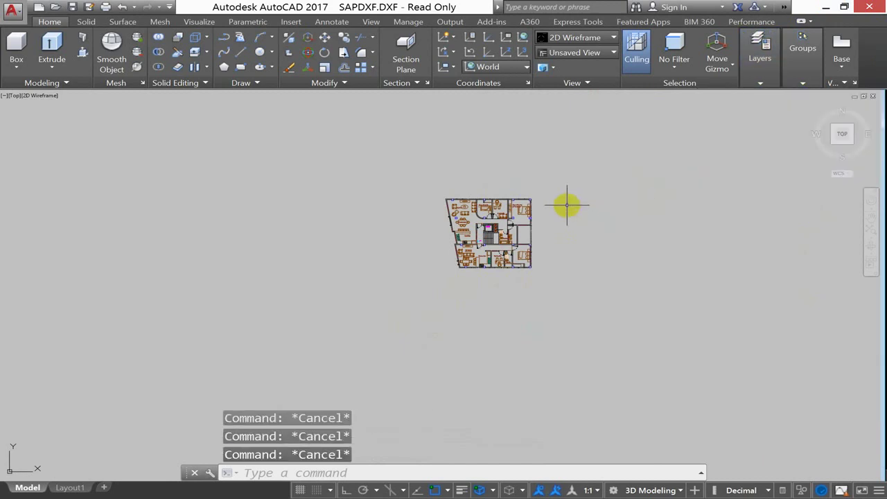
# Save the drawing in the 1ER MODELO LOSA TIPO folder as GEOMETRIA EDIFICIO LOSA PLANA in AutoCAD 2013 DXF format.
pyautogui.click(12, 9)
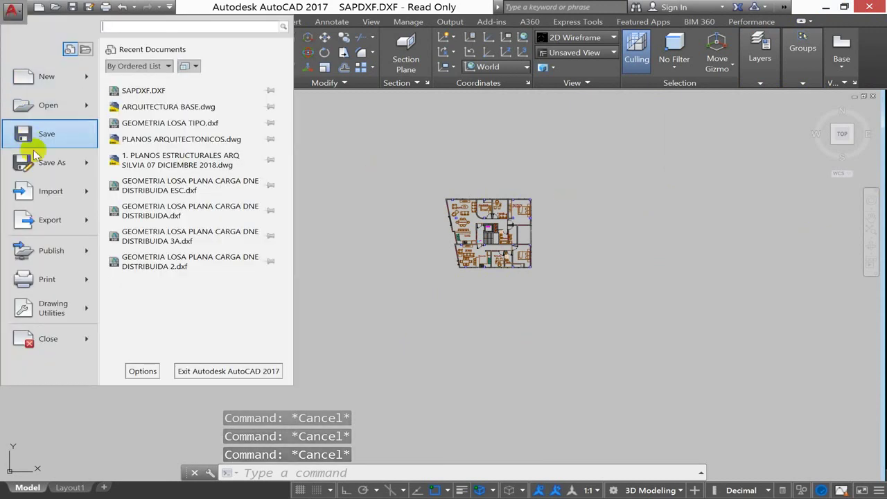
pyautogui.click(39, 163)
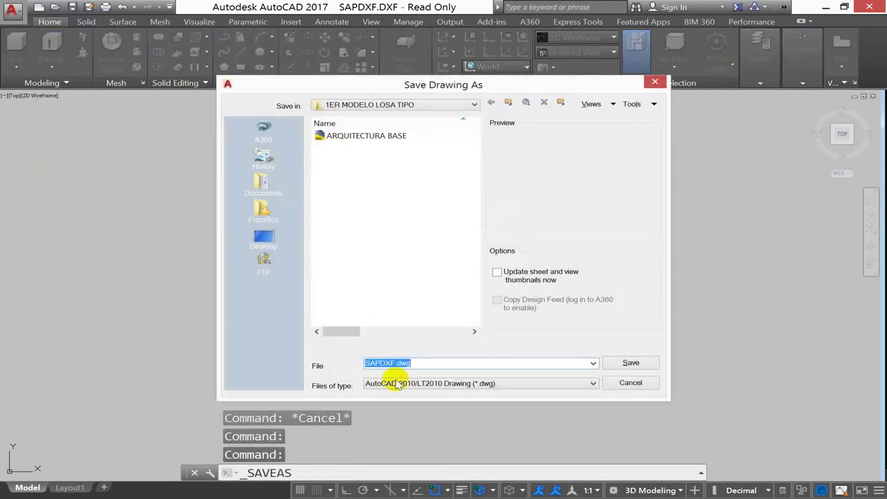
pyautogui.click(398, 384)
pyautogui.click(392, 336)
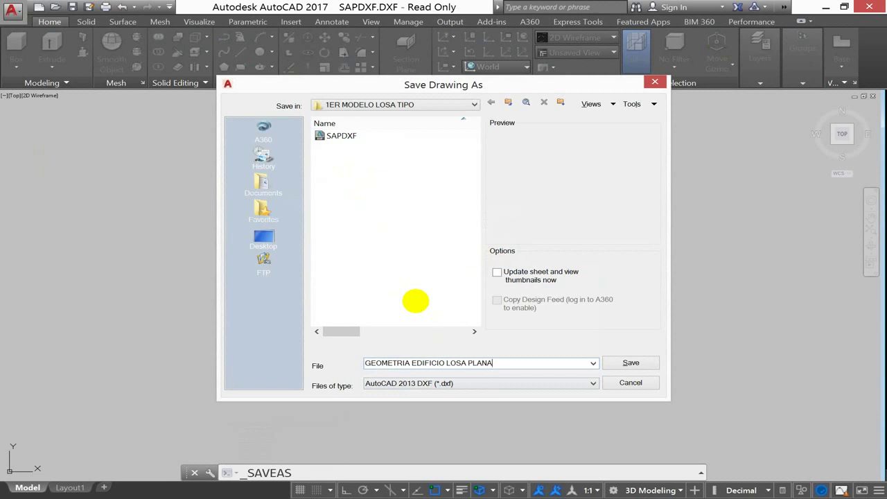
pyautogui.press('Return')
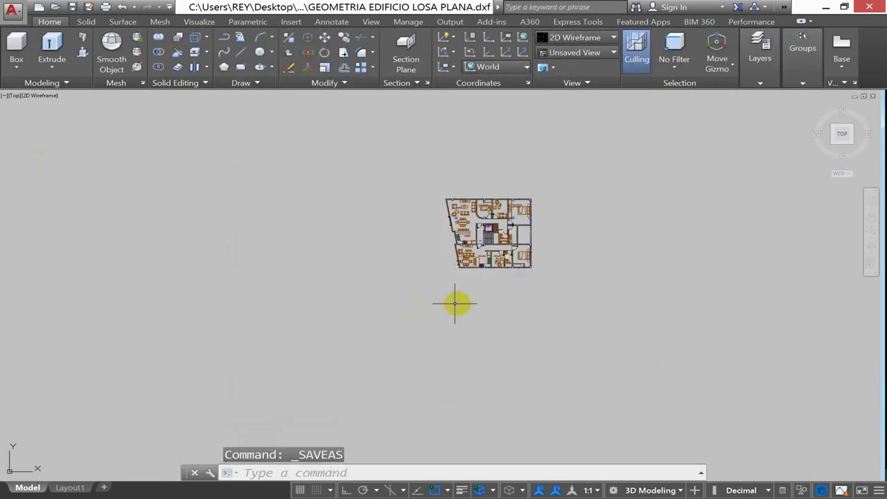
# Draw a slanted marker line starting at the origin 0,0,0.
pyautogui.press('Return')
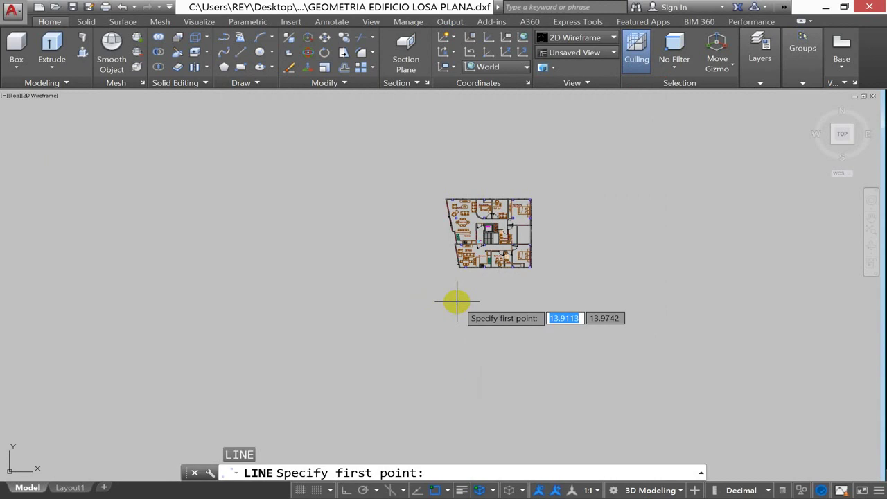
pyautogui.write('0,0,0')
pyautogui.press('Return')
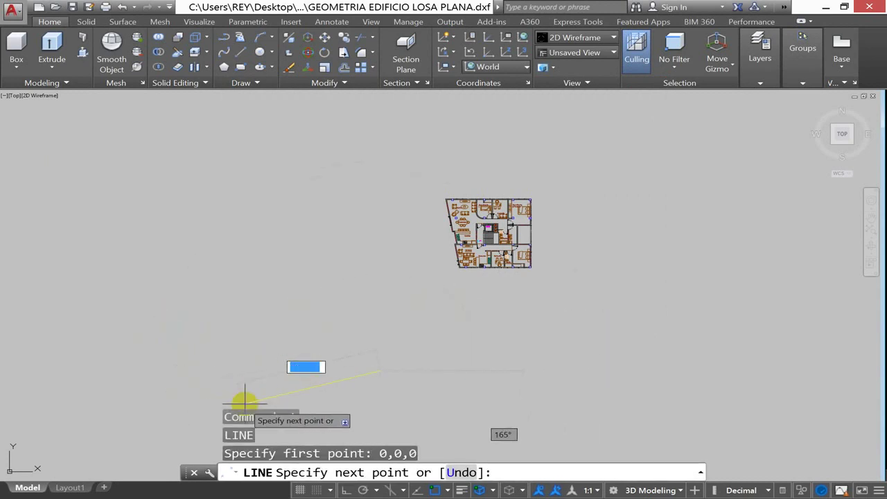
pyautogui.press('Escape')
pyautogui.press('Escape')
pyautogui.press('Escape')
# Turn Ortho on and draw a horizontal guide line from the plan's lower-right corner column to beyond its left edge.
pyautogui.write('L')
pyautogui.press('Return')
pyautogui.scroll(6, 471, 238)
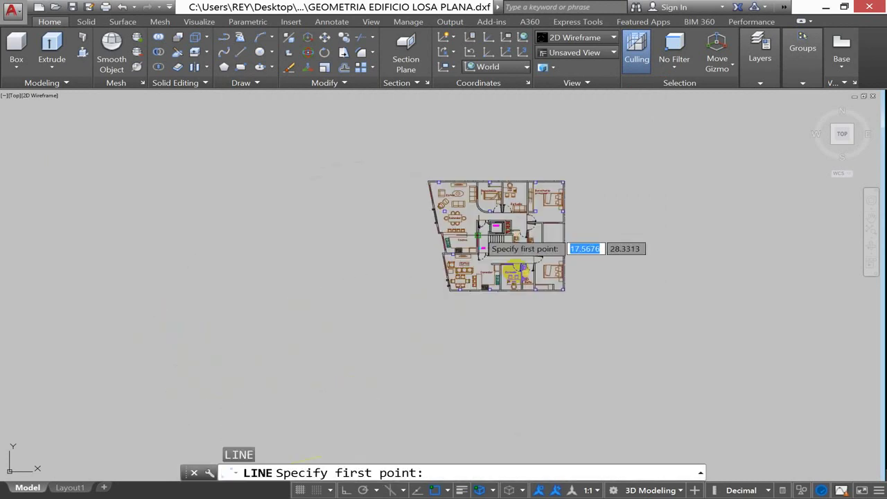
pyautogui.click(740, 375)
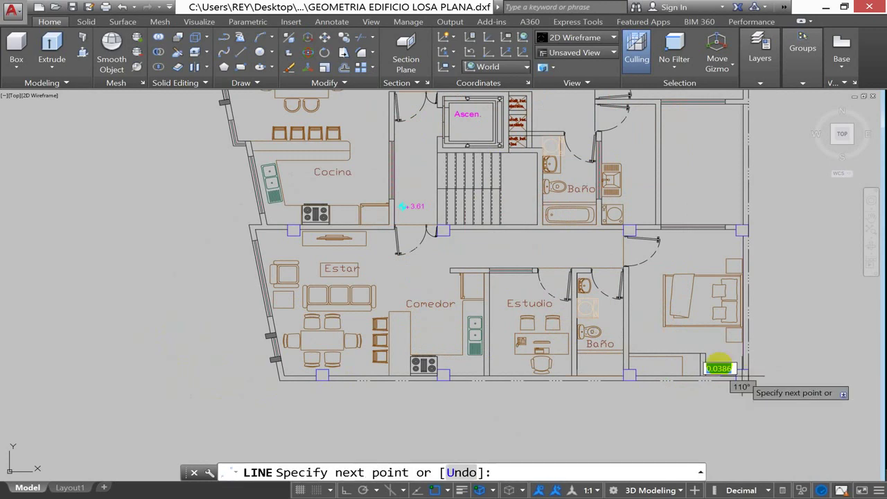
pyautogui.scroll(-8, 717, 363)
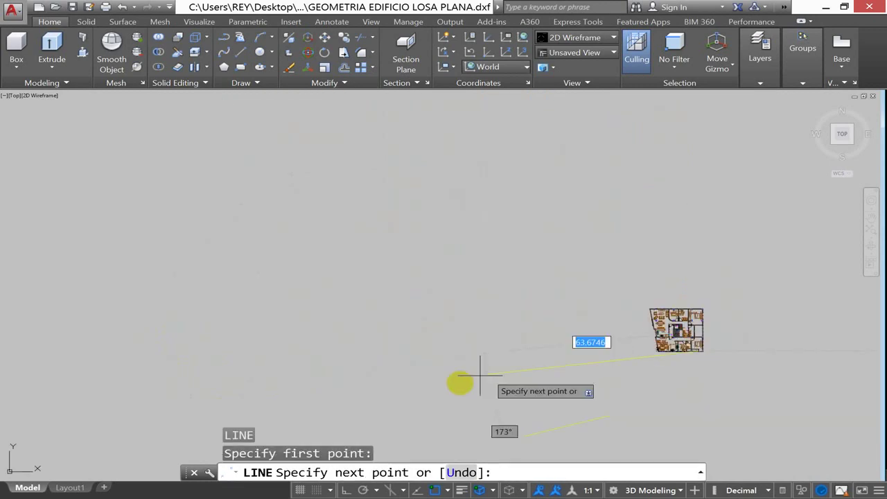
pyautogui.click(344, 490)
pyautogui.press('Return')
# Draw a vertical guide line from the plan's upper-left column down past the horizontal guide line.
pyautogui.scroll(8, 662, 250)
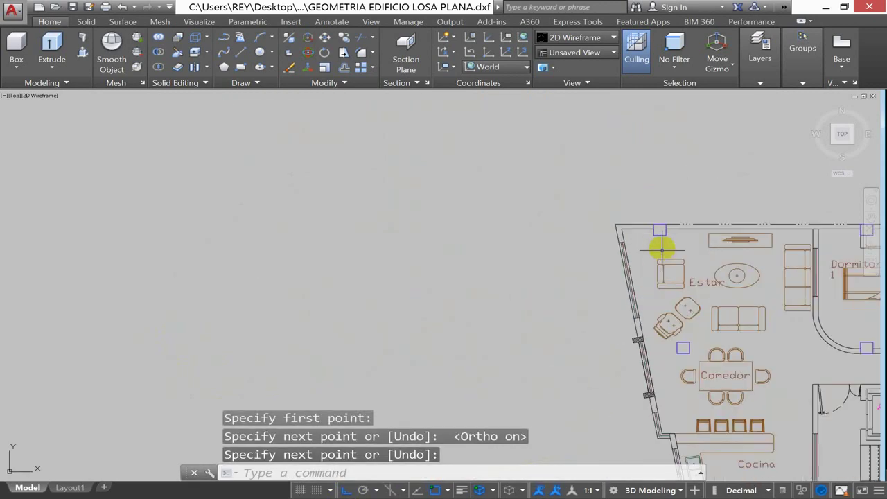
pyautogui.press('Return')
pyautogui.click(658, 231)
pyautogui.scroll(-8, 659, 236)
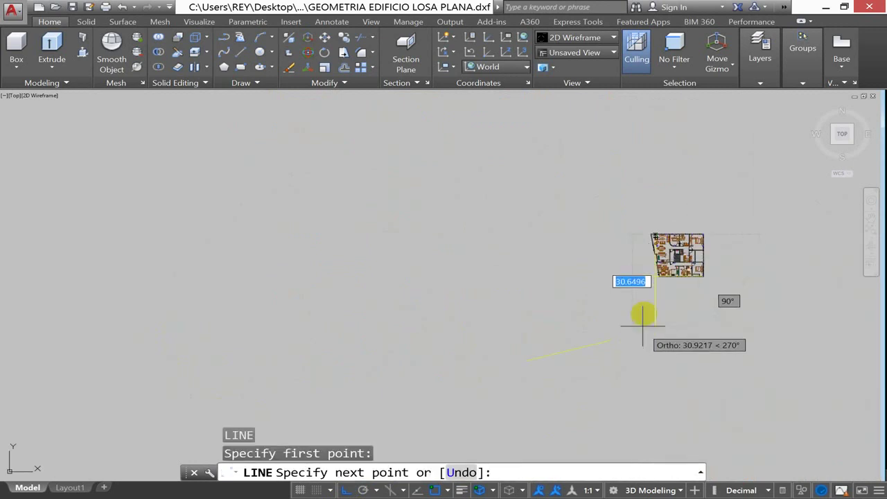
pyautogui.click(644, 297)
pyautogui.press('Return')
# Move the floor plan and both guide lines from the guides' intersection to the marker line's end at the origin.
pyautogui.scroll(4, 678, 281)
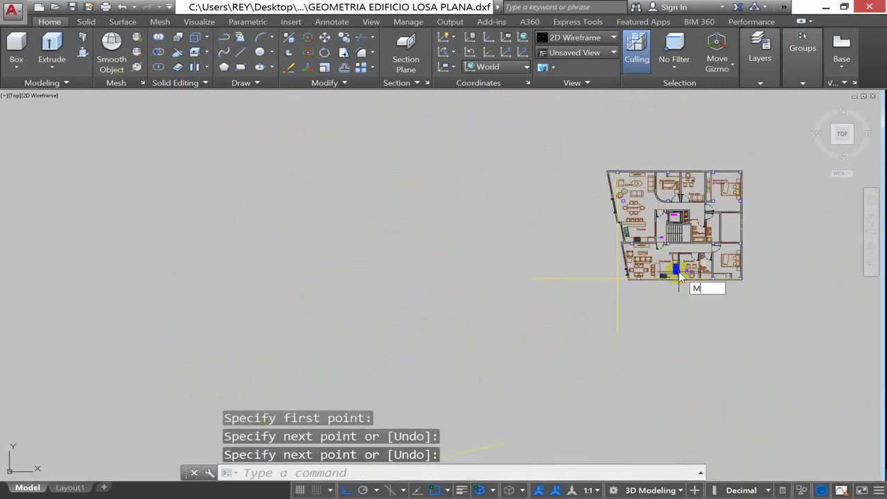
pyautogui.write('M')
pyautogui.press('Return')
pyautogui.click(757, 134)
pyautogui.click(540, 330)
pyautogui.press('Return')
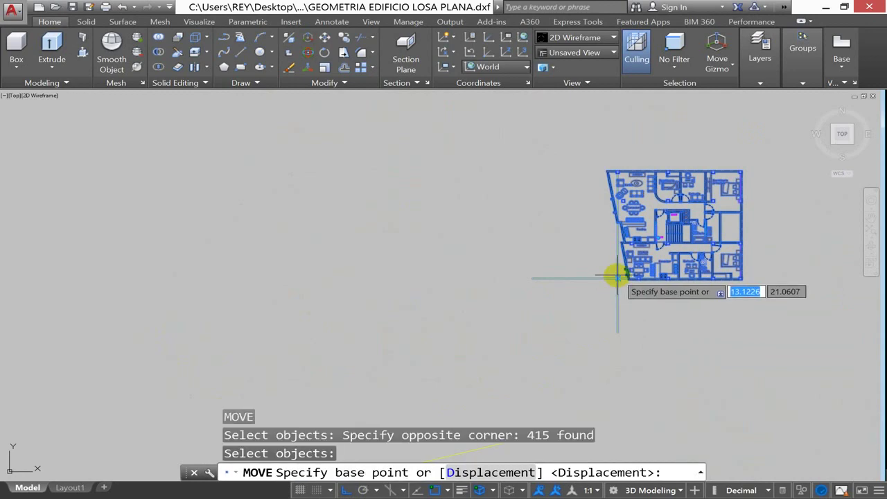
pyautogui.click(618, 278)
pyautogui.scroll(-4, 585, 297)
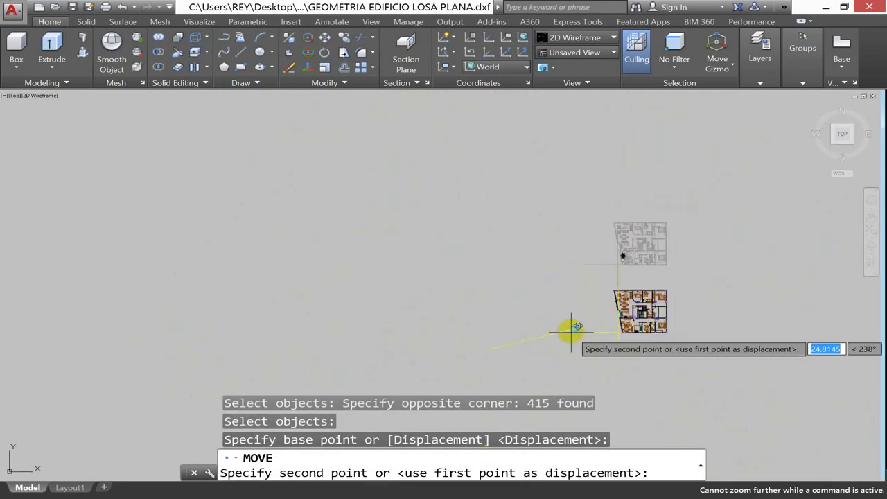
pyautogui.click(572, 328)
# Erase the marker line and the two guide lines.
pyautogui.scroll(5, 571, 284)
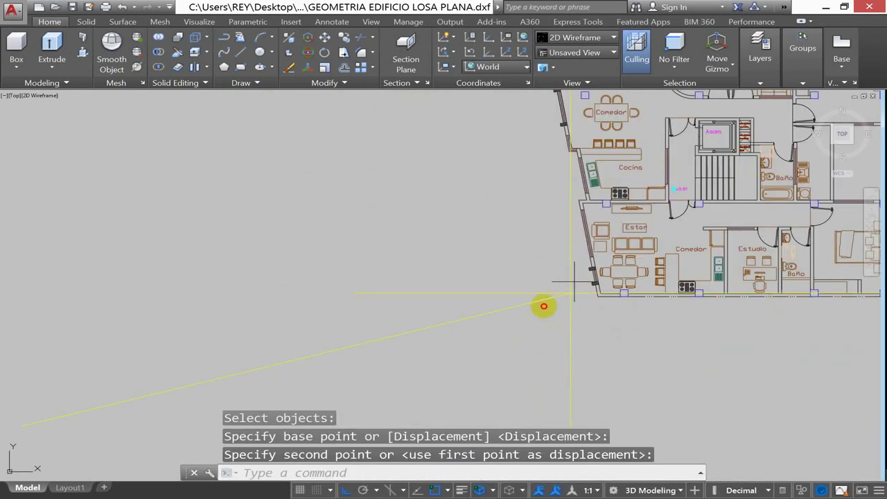
pyautogui.click(545, 307)
pyautogui.click(528, 316)
pyautogui.press('Delete')
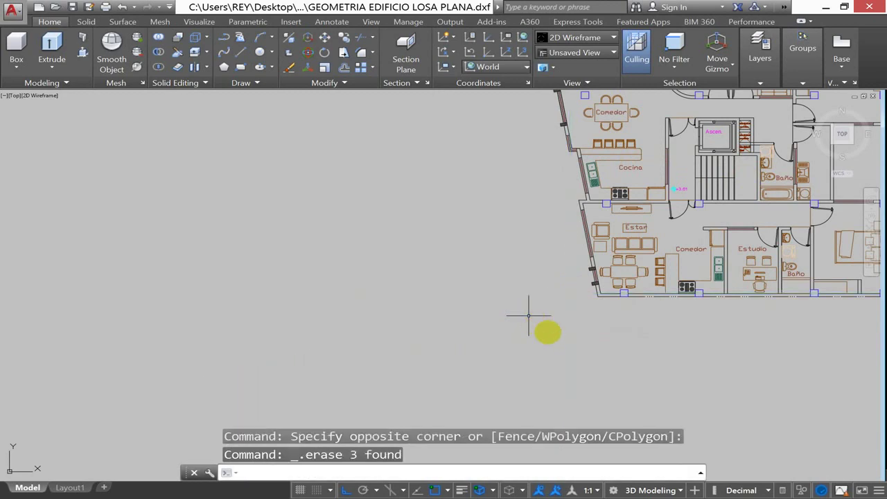
# Draw a vertical axis line from the plan's lower-right corner column to its upper-right corner column.
pyautogui.scroll(-3, 528, 316)
pyautogui.scroll(5, 521, 310)
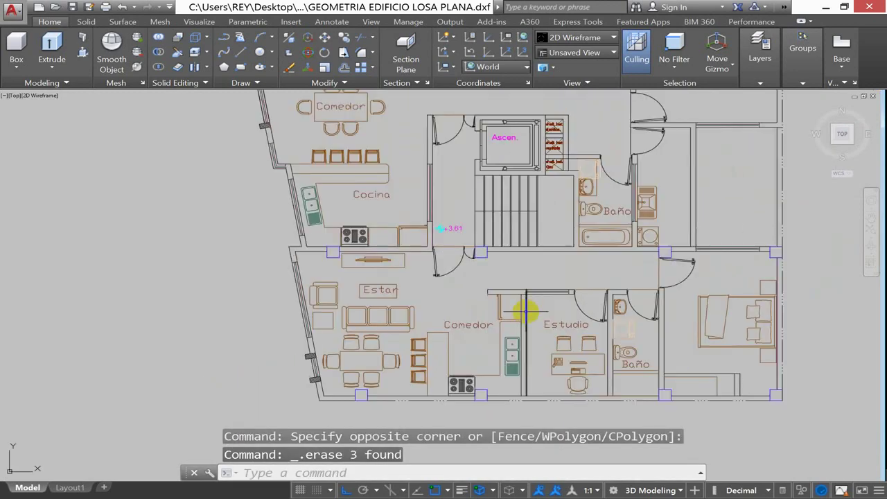
pyautogui.scroll(-2, 527, 313)
pyautogui.moveTo(538, 262); pyautogui.dragTo(484, 313, button='middle')
pyautogui.press('Escape')
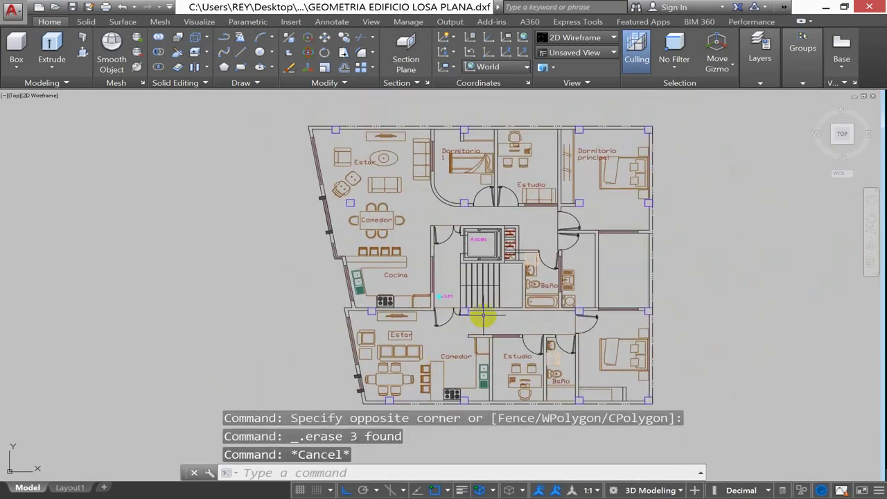
pyautogui.press('Escape')
pyautogui.write('l')
pyautogui.press('Return')
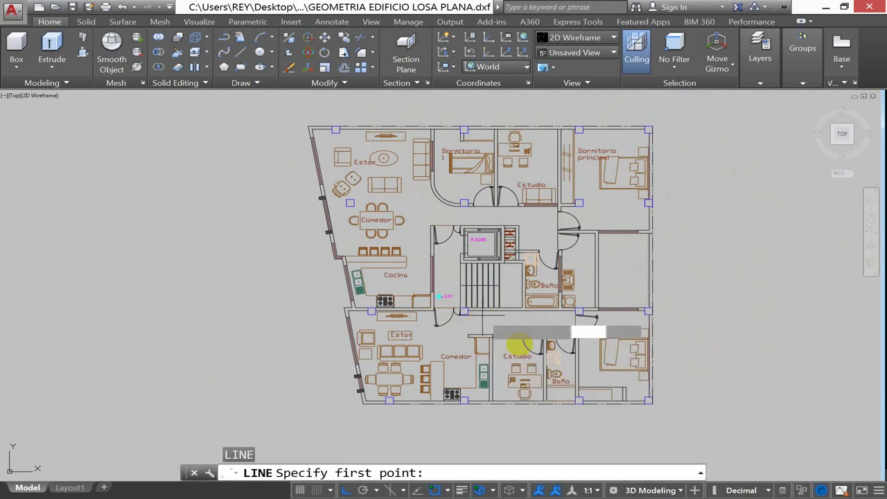
pyautogui.click(648, 400)
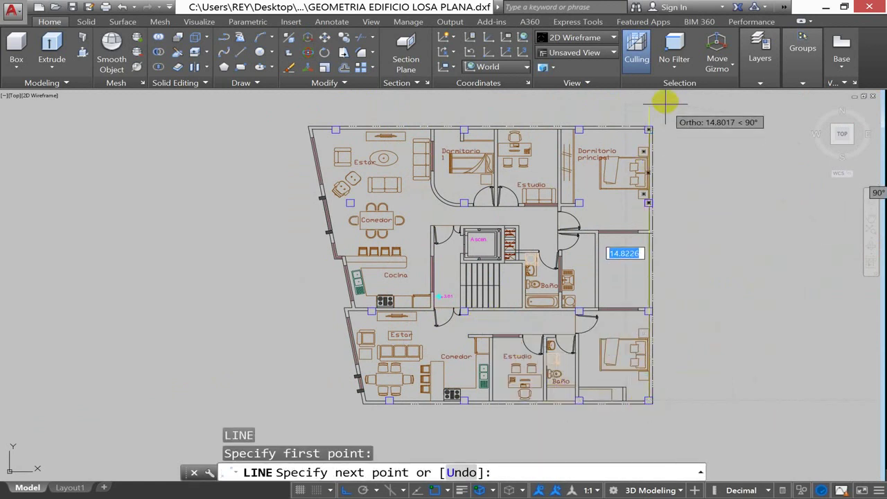
pyautogui.click(649, 130)
pyautogui.press('Return')
# Draw horizontal axis lines from the plan's upper-right and lower-right corner columns, extending left past the building outline.
pyautogui.press('Return')
pyautogui.click(649, 130)
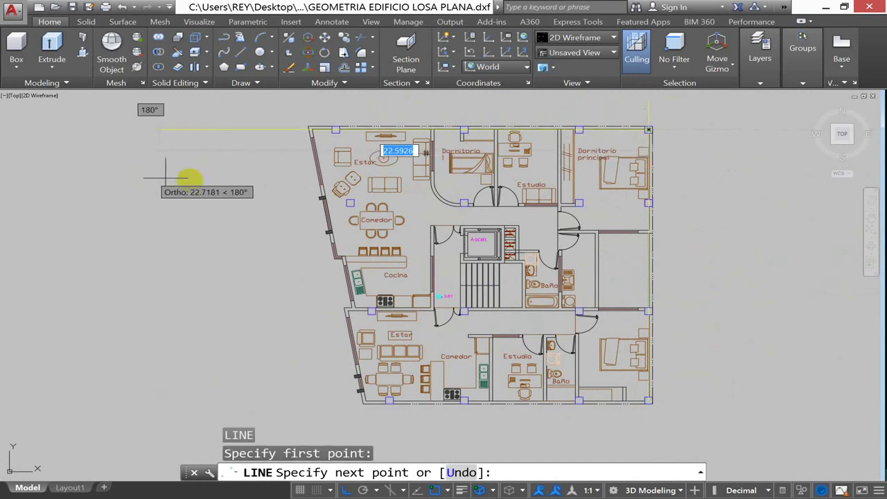
pyautogui.click(192, 176)
pyautogui.press('Return')
pyautogui.press('Return')
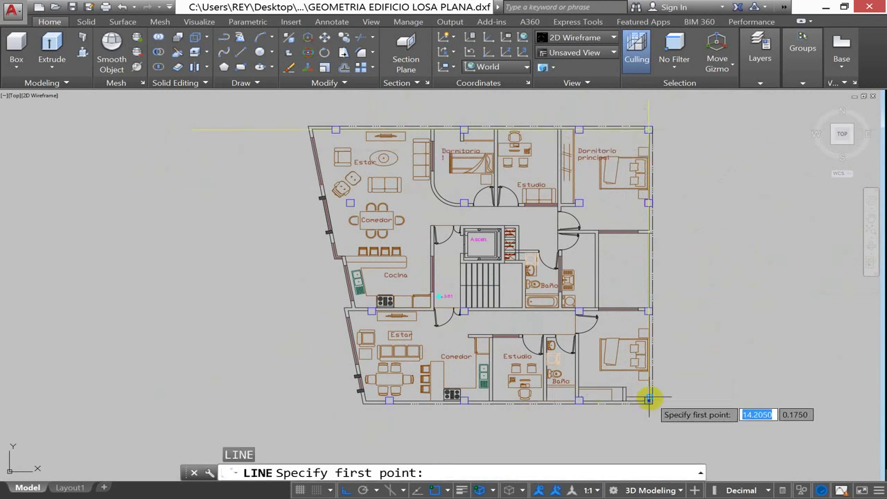
pyautogui.click(648, 400)
pyautogui.click(113, 341)
pyautogui.press('Return')
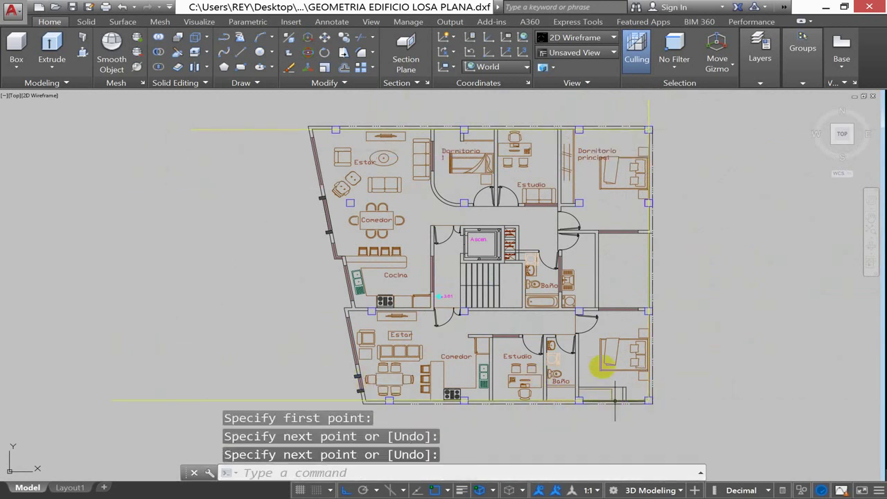
# Draw horizontal axis lines from the two intermediate columns on the plan's right edge, extending left past the building outline.
pyautogui.press('Return')
pyautogui.click(648, 310)
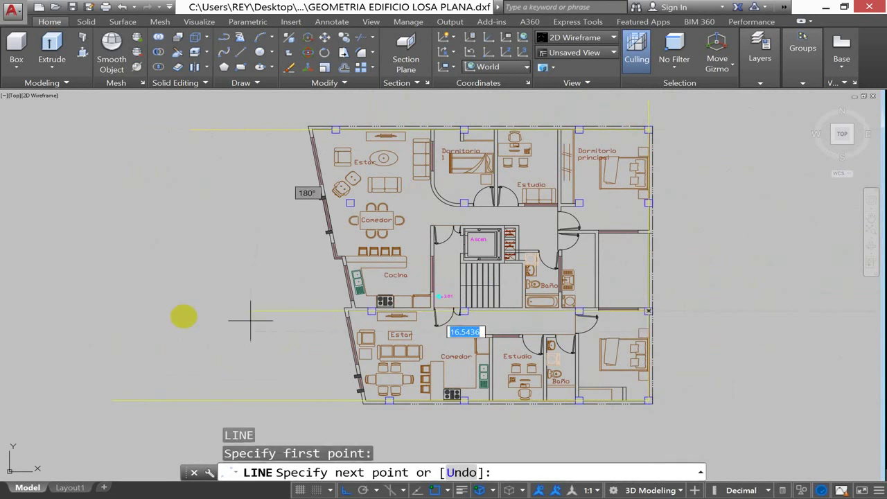
pyautogui.click(183, 311)
pyautogui.press('Return')
pyautogui.press('Return')
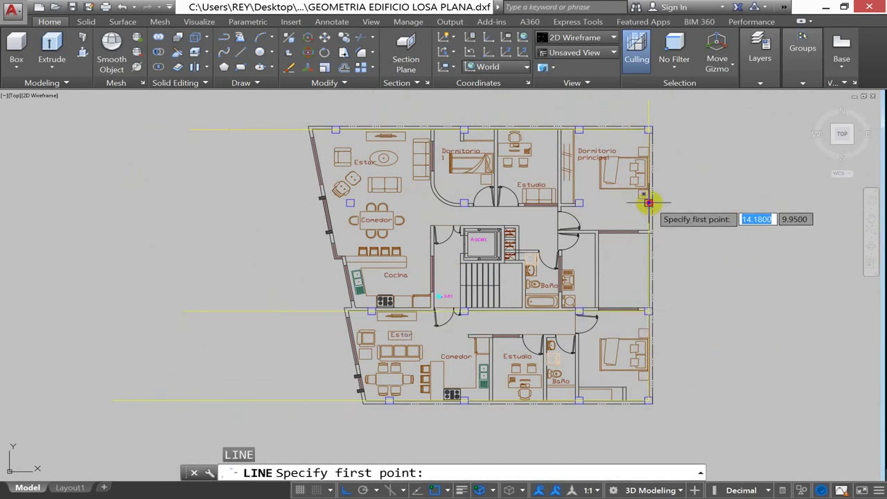
pyautogui.click(648, 202)
pyautogui.click(169, 203)
pyautogui.press('Return')
# Draw an inclined axis line from the plan's upper-left column to its lower-left column.
pyautogui.press('Return')
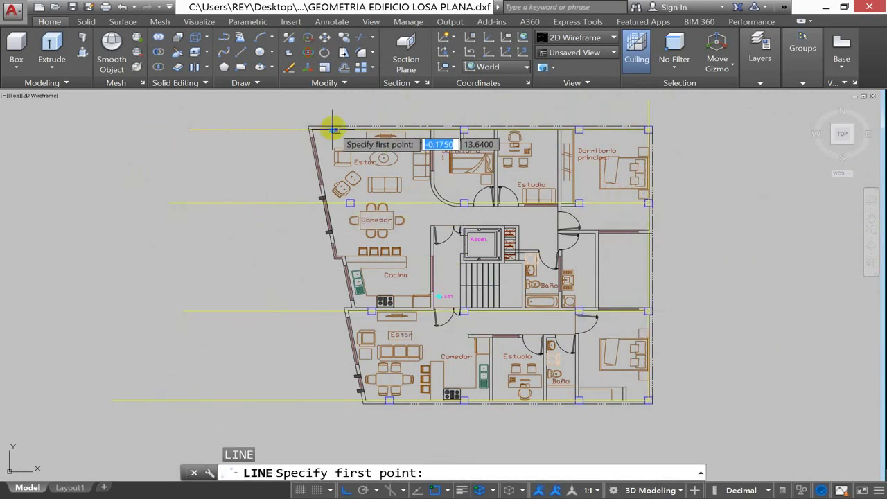
pyautogui.click(336, 130)
pyautogui.scroll(4, 385, 389)
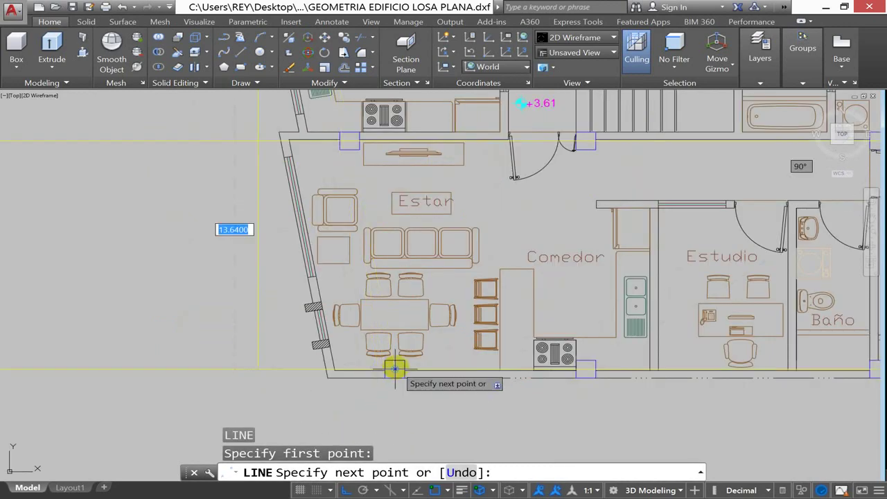
pyautogui.click(395, 370)
pyautogui.press('Return')
pyautogui.scroll(-5, 423, 391)
pyautogui.scroll(2, 447, 381)
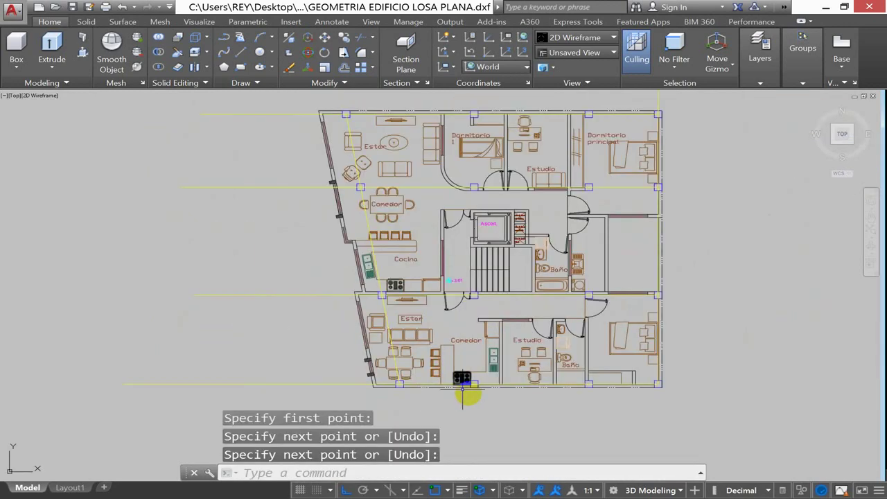
# Draw a vertical axis line from the second column on the plan's lower edge up past the upper edge.
pyautogui.press('Return')
pyautogui.click(475, 383)
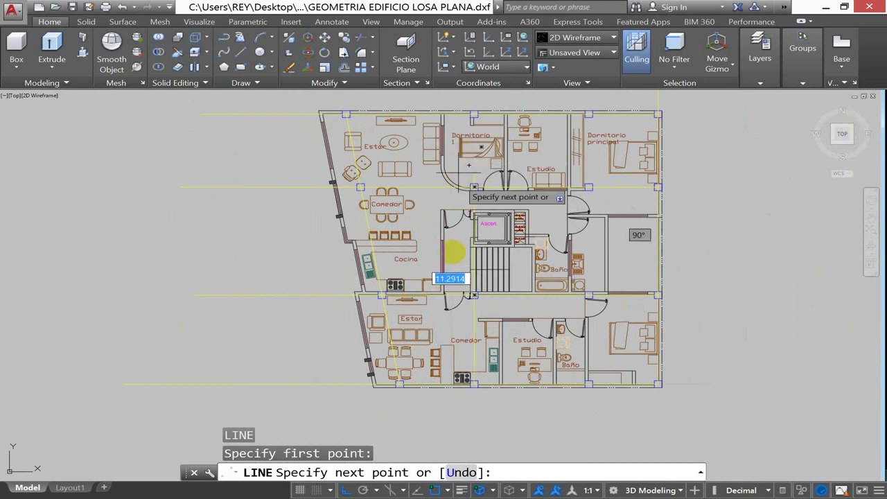
pyautogui.scroll(-1, 458, 180)
pyautogui.click(454, 149)
pyautogui.scroll(-2, 519, 213)
pyautogui.press('Return')
# Draw a vertical axis line from the third column on the plan's upper edge down past the lower edge.
pyautogui.scroll(4, 516, 214)
pyautogui.press('Return')
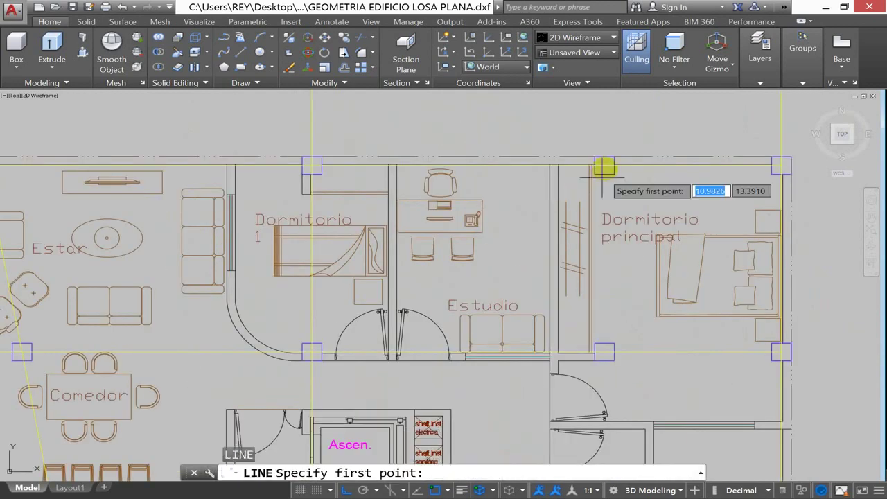
pyautogui.click(601, 165)
pyautogui.scroll(-4, 600, 173)
pyautogui.click(600, 295)
pyautogui.press('Return')
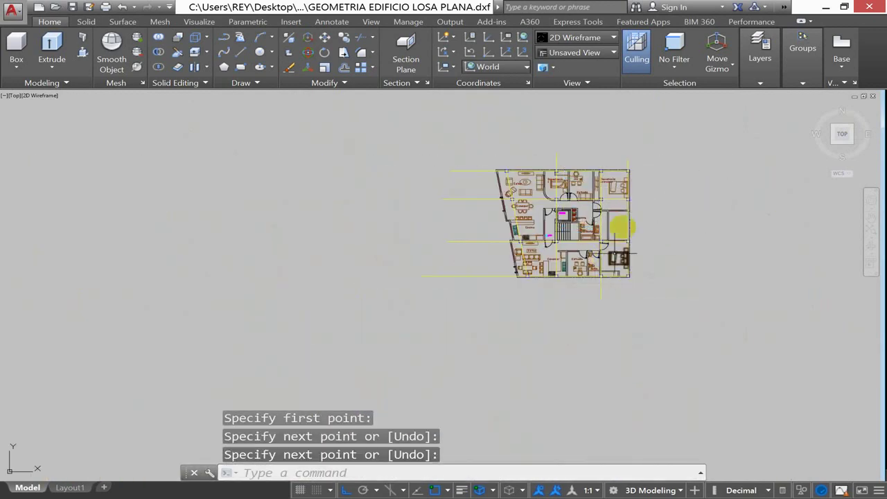
# Copy the third vertical axis 0.8 to the right, onto the wall beside the open shaft.
pyautogui.scroll(5, 590, 236)
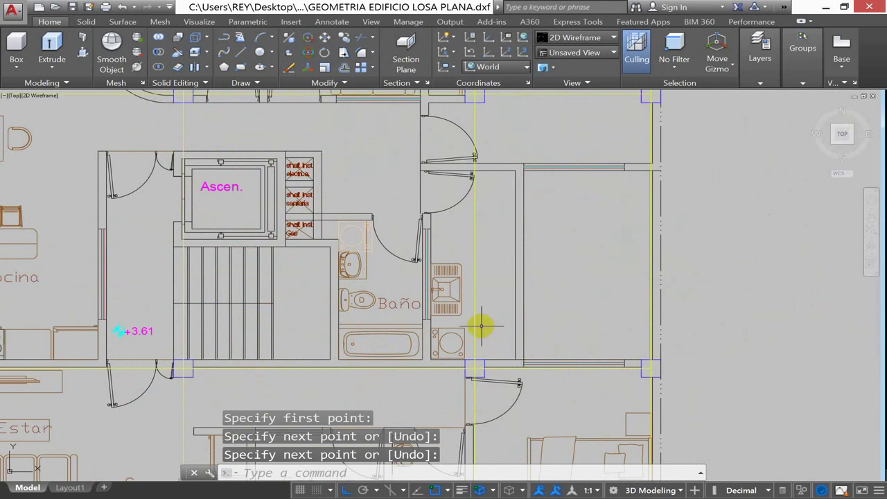
pyautogui.press('Escape')
pyautogui.press('Escape')
pyautogui.scroll(5, 477, 316)
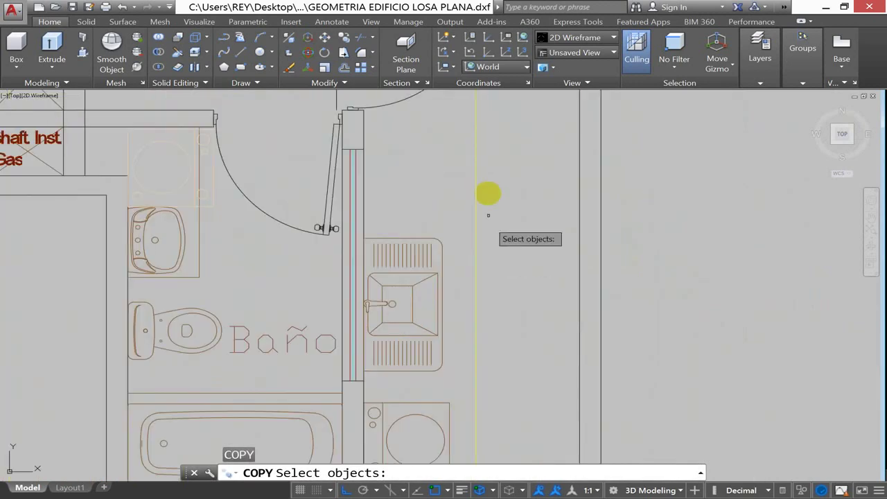
pyautogui.click(489, 214)
pyautogui.click(453, 207)
pyautogui.press('Return')
pyautogui.click(447, 213)
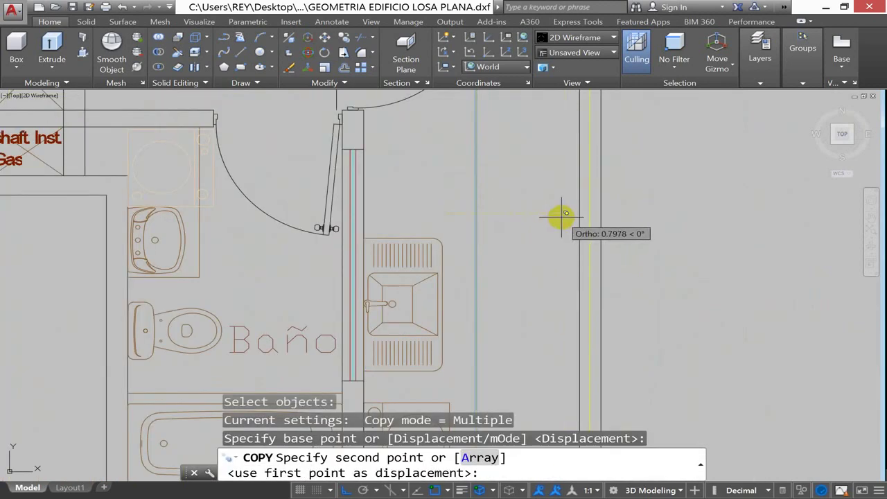
pyautogui.write('.8')
pyautogui.press('Return')
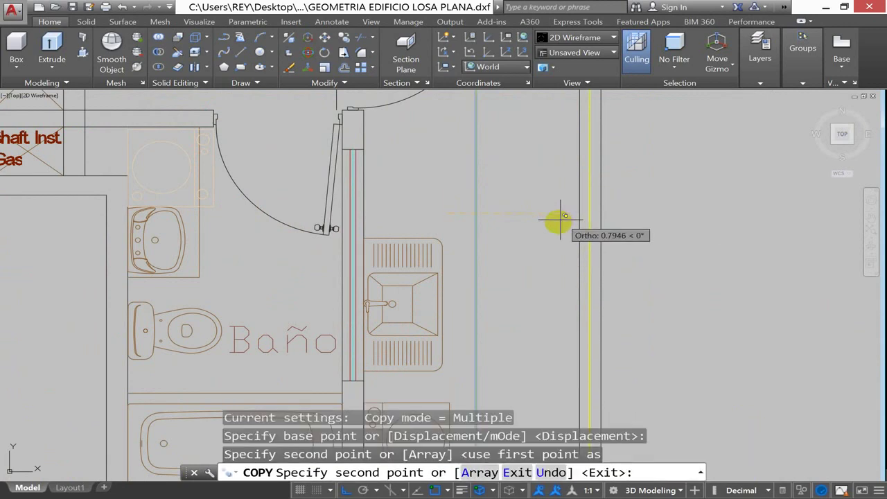
pyautogui.press('Return')
pyautogui.scroll(-4, 563, 220)
pyautogui.scroll(2, 575, 208)
pyautogui.scroll(4, 586, 185)
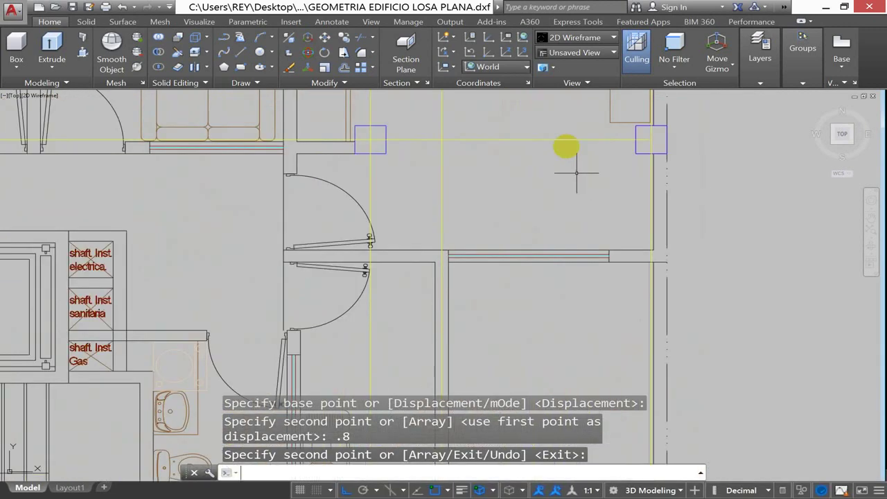
pyautogui.press('Return')
pyautogui.click(567, 131)
pyautogui.click(519, 163)
pyautogui.press('Return')
pyautogui.click(531, 142)
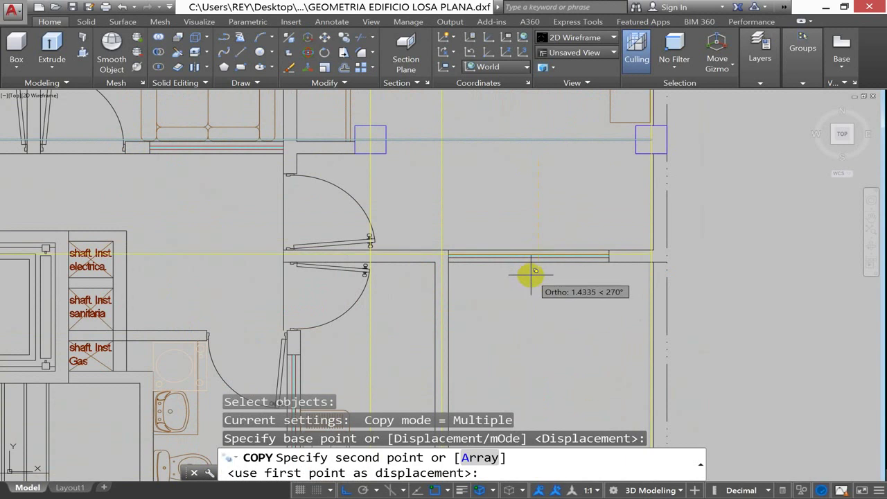
pyautogui.press('Escape')
# Copy the upper intermediate horizontal axis 1.45 downward, onto the wall above the open shaft.
pyautogui.write('co')
pyautogui.press('Return')
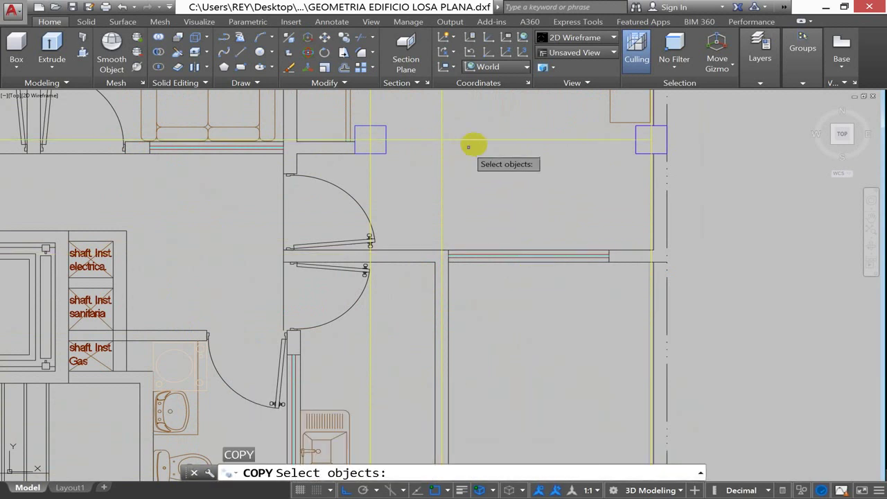
pyautogui.click(481, 143)
pyautogui.press('Return')
pyautogui.click(533, 189)
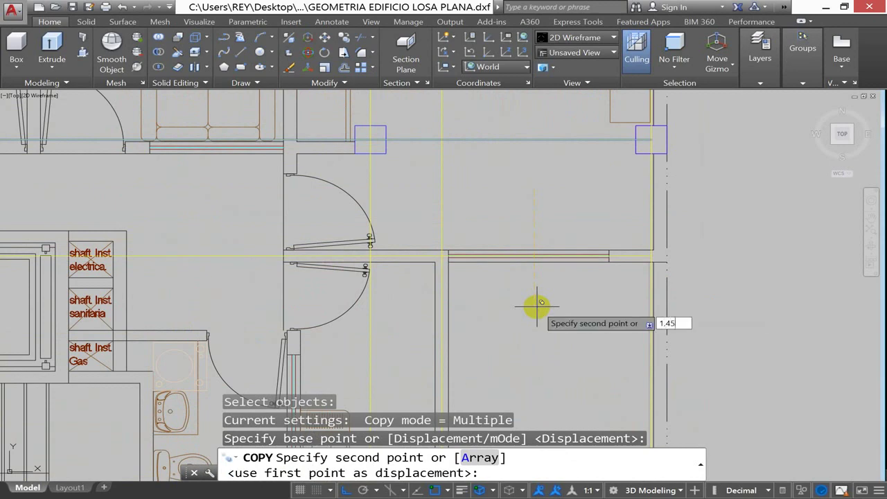
pyautogui.press('Return')
pyautogui.press('Escape')
pyautogui.press('Escape')
pyautogui.press('Escape')
# Isolate the FRAMES layer by picking one of the axis lines.
pyautogui.scroll(-6, 527, 302)
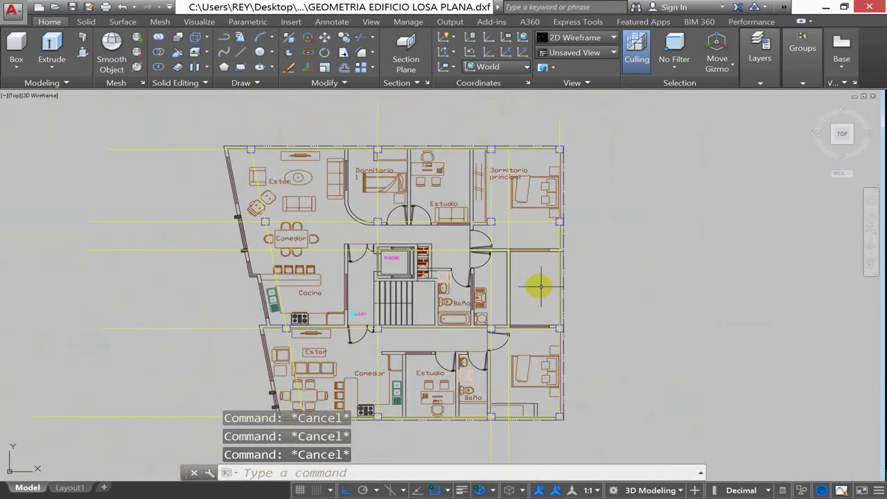
pyautogui.write('LAYISO')
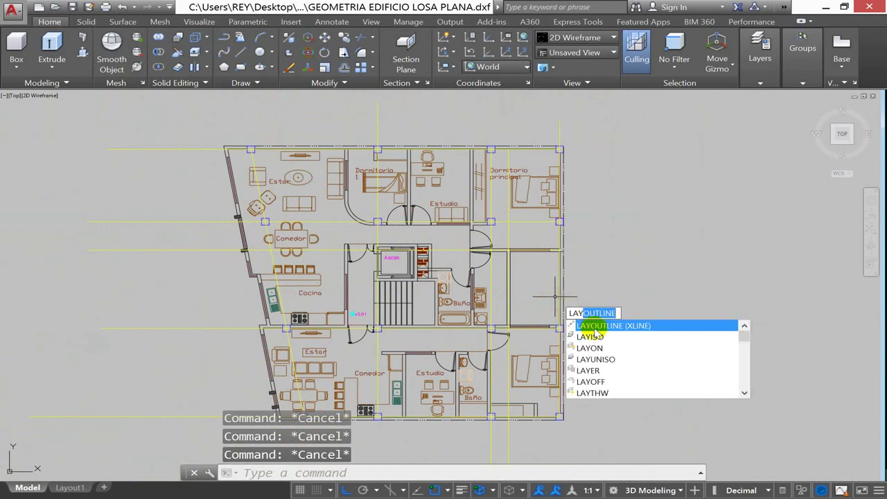
pyautogui.press('Return')
pyautogui.click(560, 131)
pyautogui.press('Return')
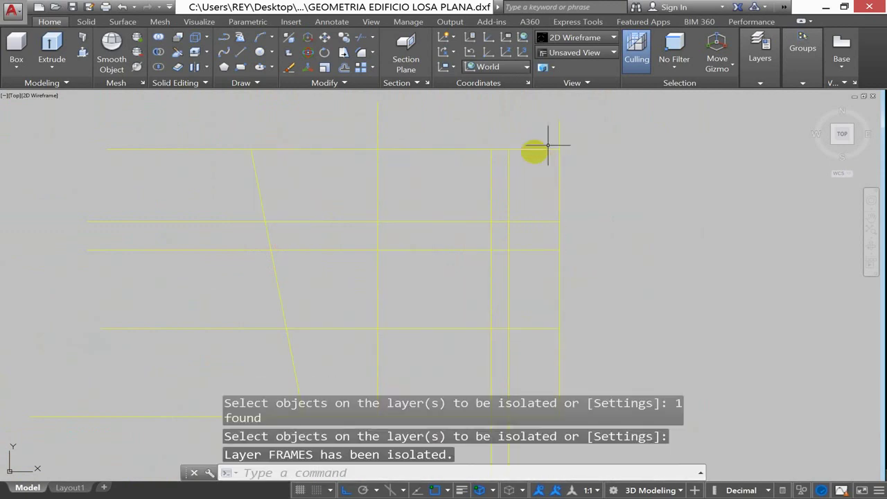
pyautogui.press('Escape')
pyautogui.press('Escape')
# Using all axis lines as cutting edges, trim the horizontal axes' overhangs left of the inclined axis.
pyautogui.scroll(5, 448, 164)
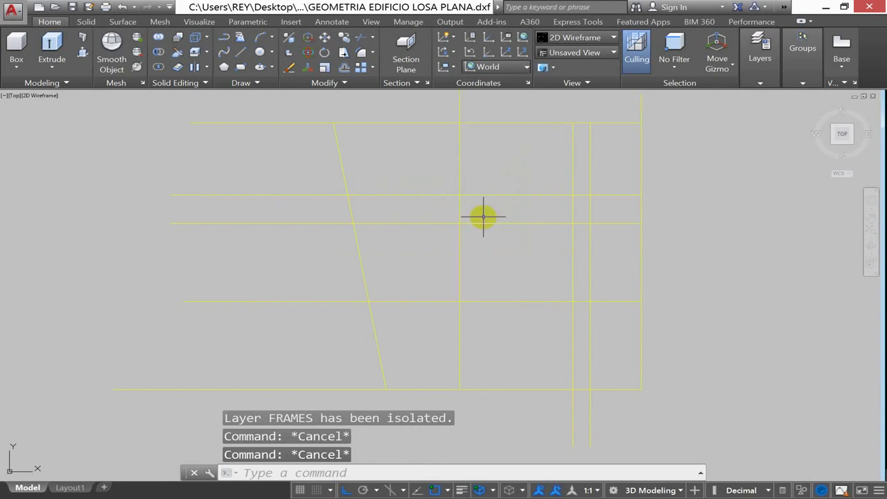
pyautogui.write('TRIM')
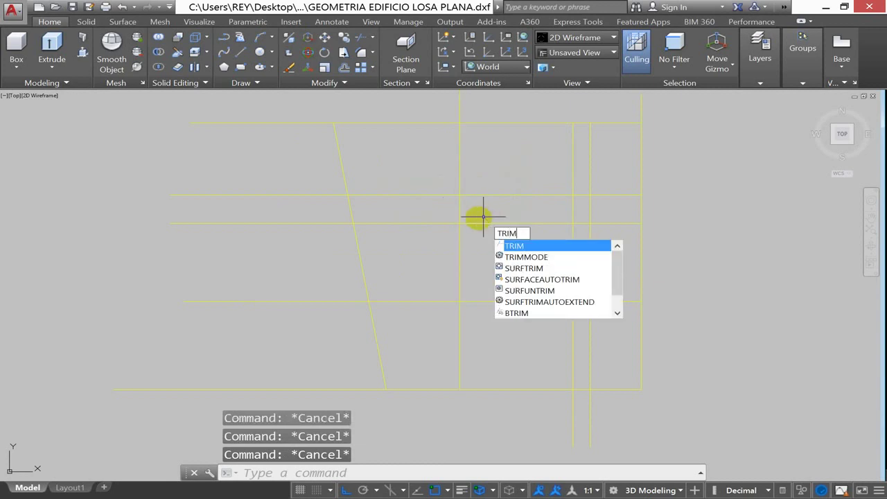
pyautogui.press('Return')
pyautogui.scroll(-5, 485, 221)
pyautogui.click(595, 152)
pyautogui.click(353, 305)
pyautogui.press('Return')
pyautogui.click(390, 176)
pyautogui.click(363, 293)
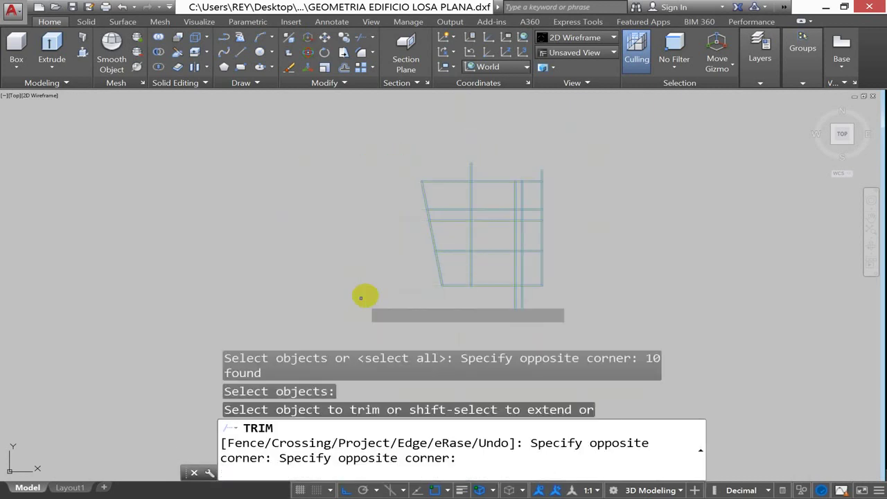
# Trim the vertical axes' overhangs above the top axis and below the bottom axis.
pyautogui.click(585, 147)
pyautogui.click(439, 179)
pyautogui.click(548, 298)
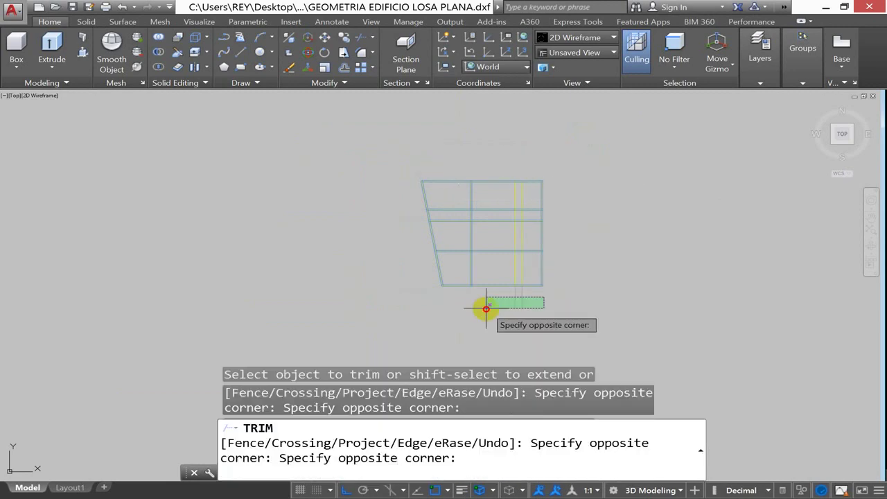
pyautogui.click(482, 307)
# Trim the copied vertical axis between the upper intermediate and copied horizontals, and the copied horizontal right of the third vertical axis.
pyautogui.scroll(2, 515, 232)
pyautogui.scroll(2, 515, 232)
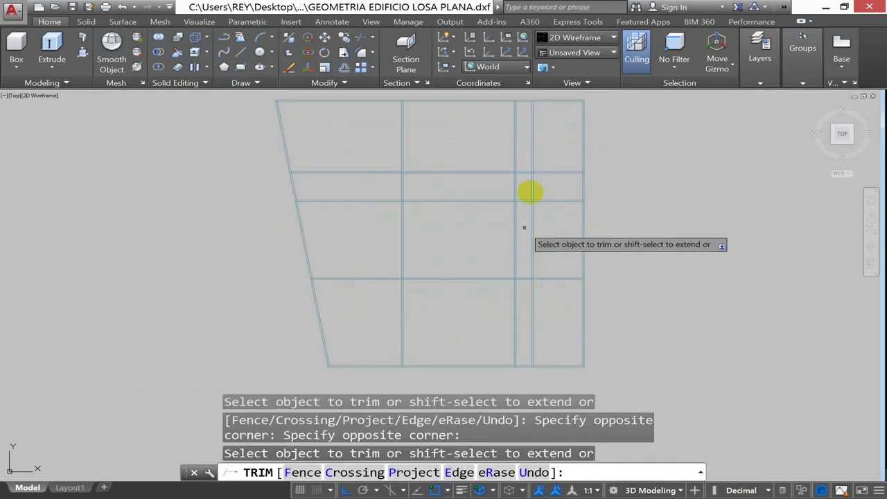
pyautogui.click(532, 185)
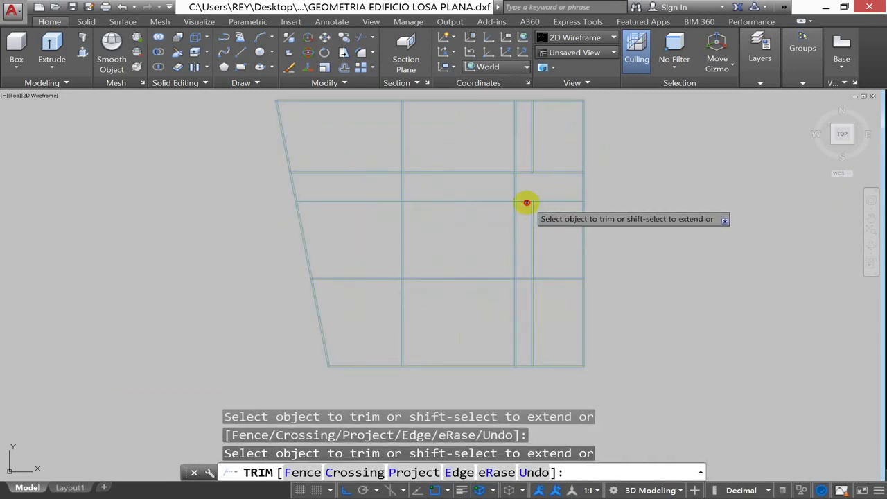
pyautogui.click(527, 202)
pyautogui.press('Escape')
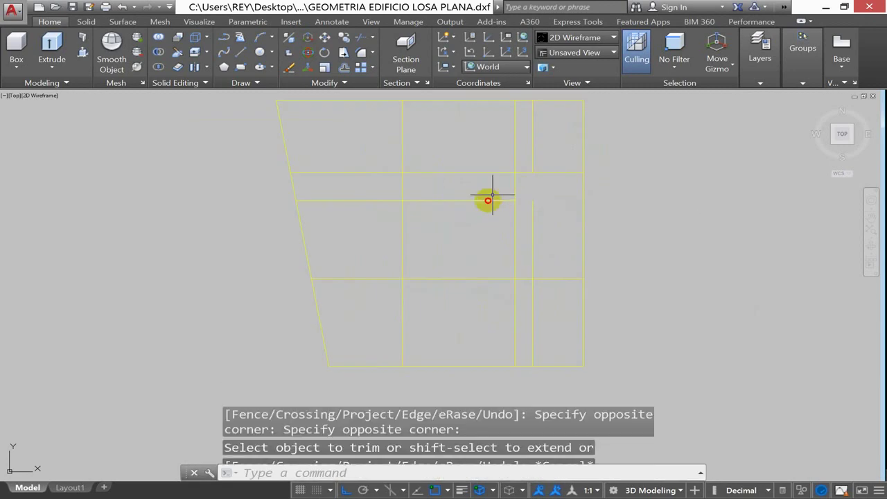
# Delete the copied horizontal axis's left remainder and the copied vertical axis's upper remainder.
pyautogui.click(485, 200)
pyautogui.click(534, 143)
pyautogui.click(526, 151)
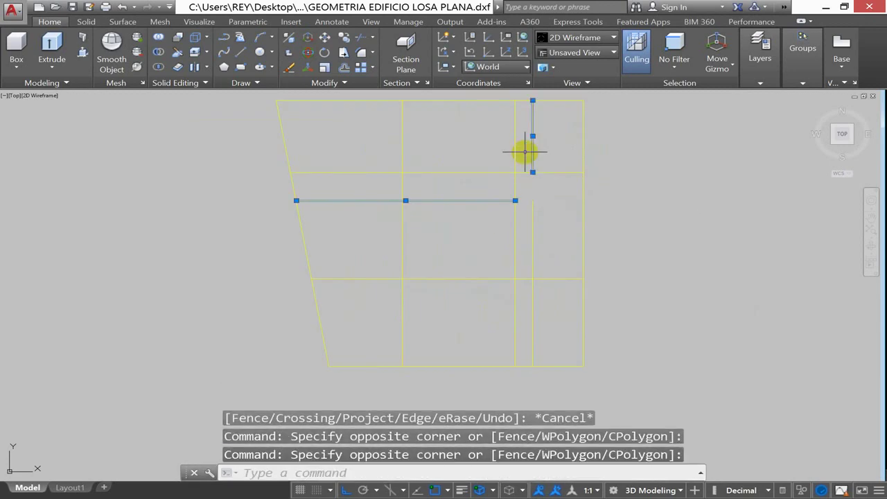
pyautogui.press('Delete')
# Draw a horizontal line from the copied vertical axis's upper end to the right edge axis.
pyautogui.write('l')
pyautogui.press('Return')
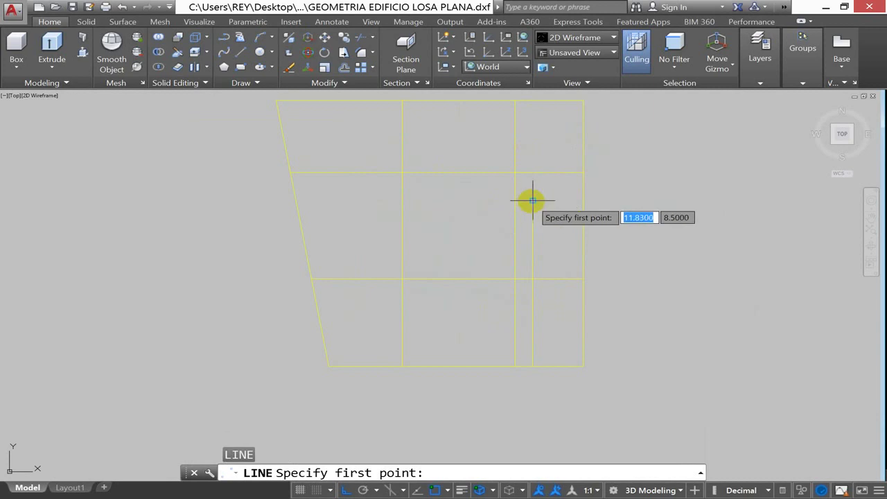
pyautogui.click(533, 202)
pyautogui.click(585, 200)
pyautogui.press('Return')
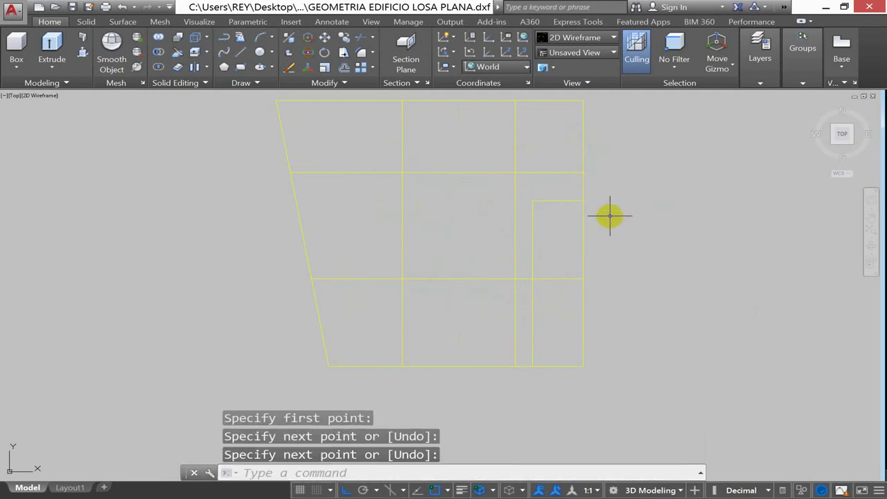
# Trim the part of the copied vertical axis that lies below the lower intermediate horizontal axis.
pyautogui.press('Escape')
pyautogui.write('tr')
pyautogui.press('Return')
pyautogui.click(632, 260)
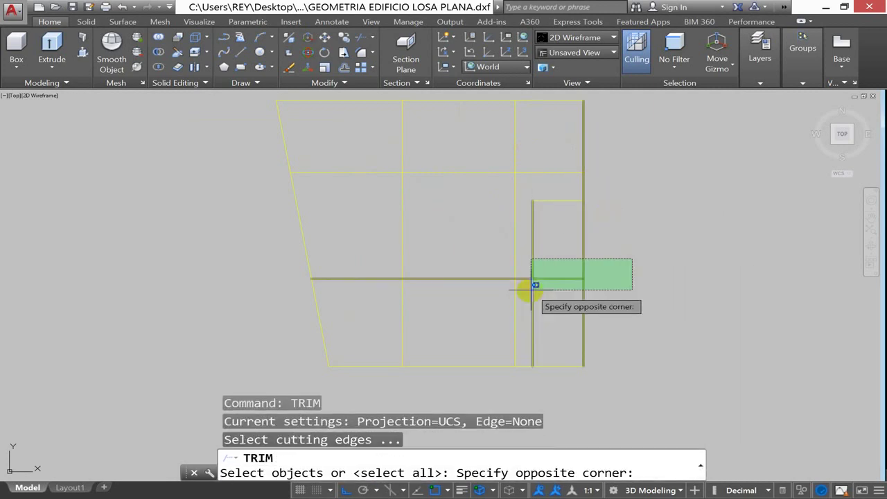
pyautogui.click(535, 285)
pyautogui.press('Return')
pyautogui.scroll(-2, 575, 278)
pyautogui.press('Escape')
pyautogui.press('Escape')
pyautogui.press('Escape')
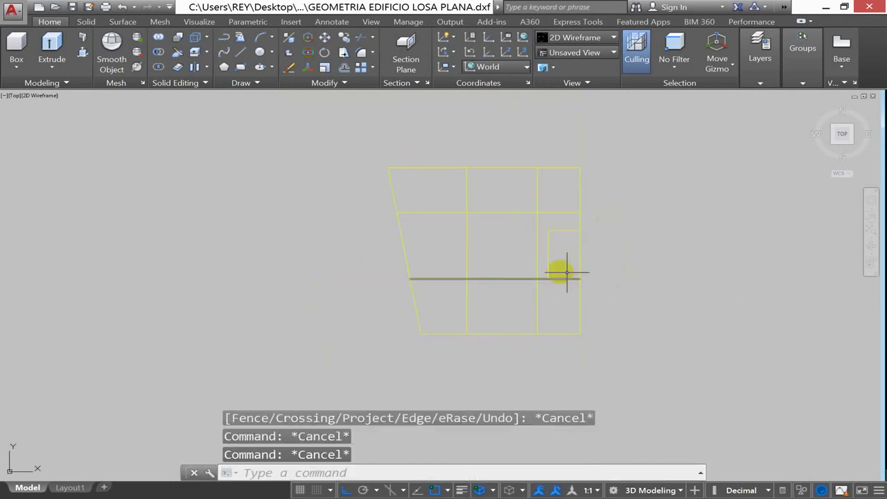
# Turn all the drawing layers back on to show the floor plan behind the axes.
pyautogui.write('laye')
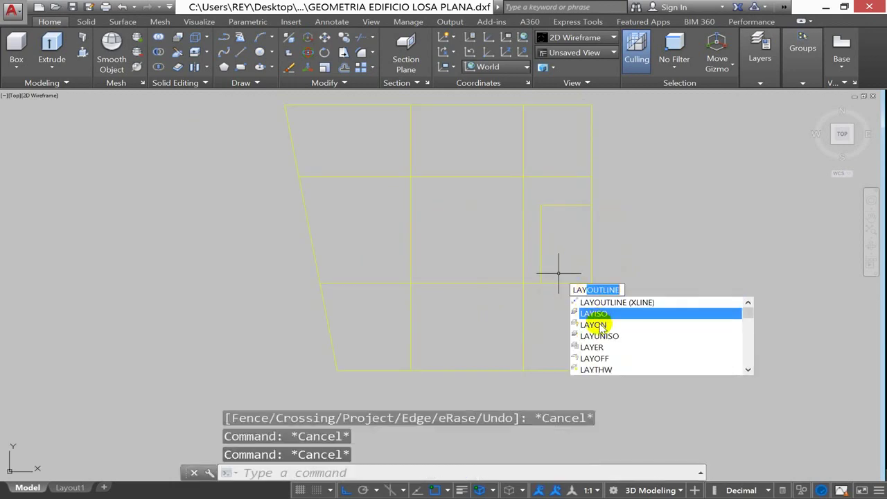
pyautogui.press('Return')
pyautogui.press('Escape')
pyautogui.press('Escape')
pyautogui.scroll(5, 528, 229)
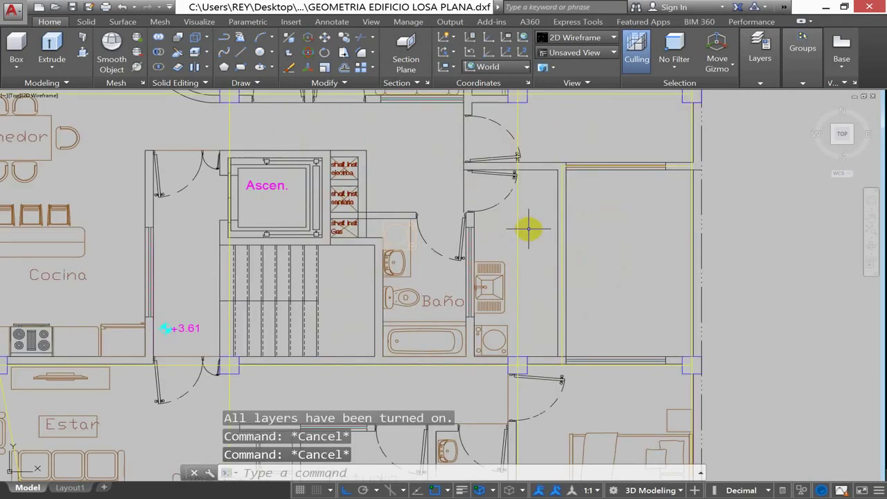
pyautogui.scroll(3, 539, 245)
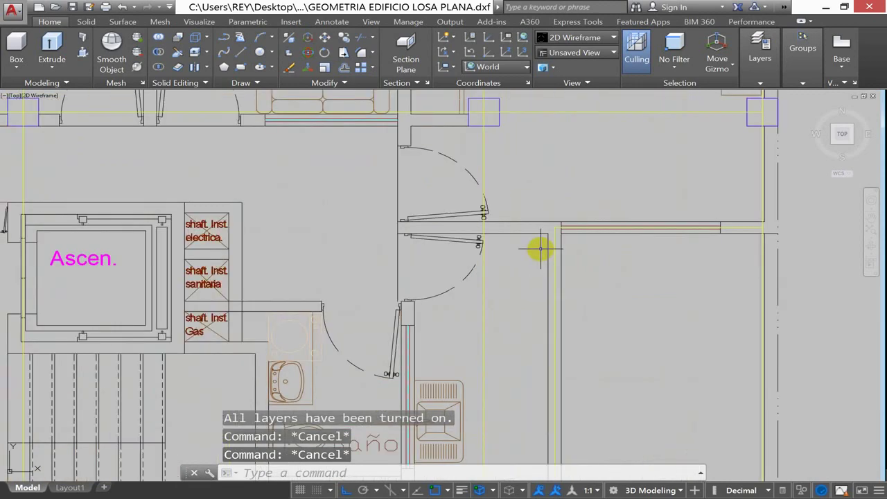
# Draw a horizontal line from the small shaft axes' upper corner to the third vertical axis.
pyautogui.write('l')
pyautogui.press('Return')
pyautogui.scroll(4, 541, 248)
pyautogui.click(551, 247)
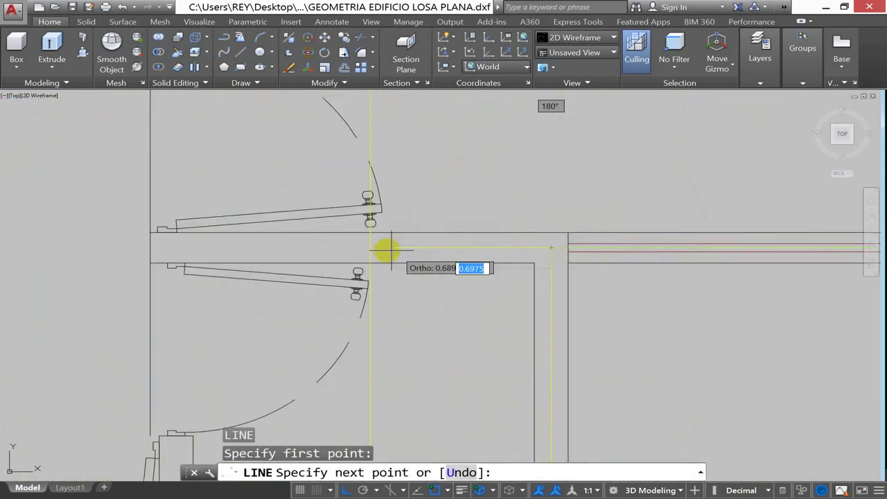
pyautogui.click(371, 247)
pyautogui.press('Return')
pyautogui.scroll(-6, 509, 251)
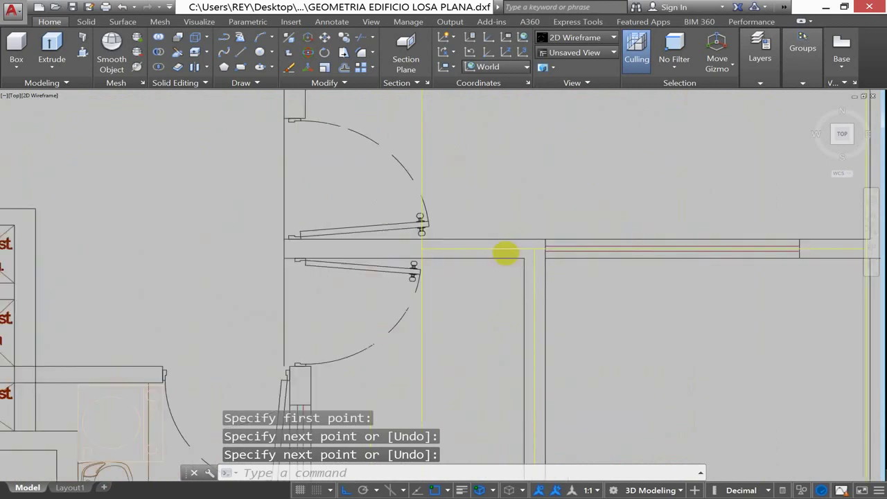
# Copy the vertical axis running through the elevator's left wall 2.7 to the right, onto the stair's right wall.
pyautogui.scroll(3, 531, 301)
pyautogui.moveTo(423, 301); pyautogui.dragTo(503, 297, button='middle')
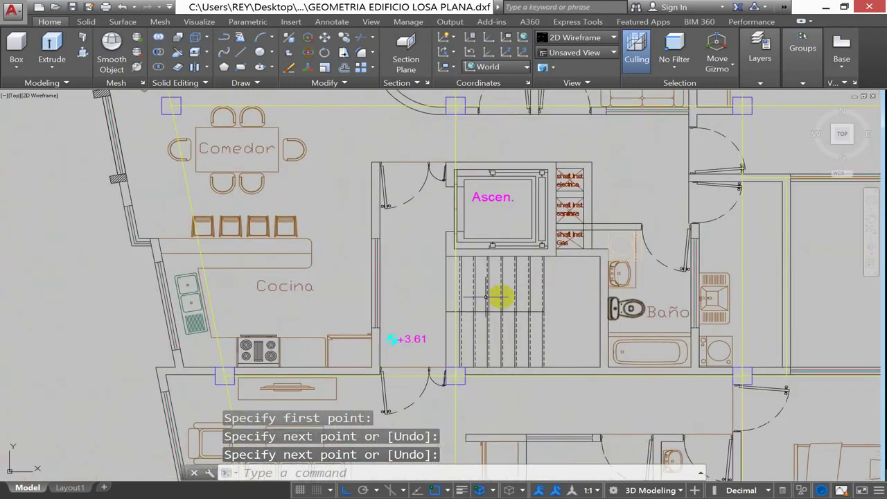
pyautogui.scroll(3, 525, 297)
pyautogui.scroll(-3, 508, 302)
pyautogui.scroll(-3, 513, 298)
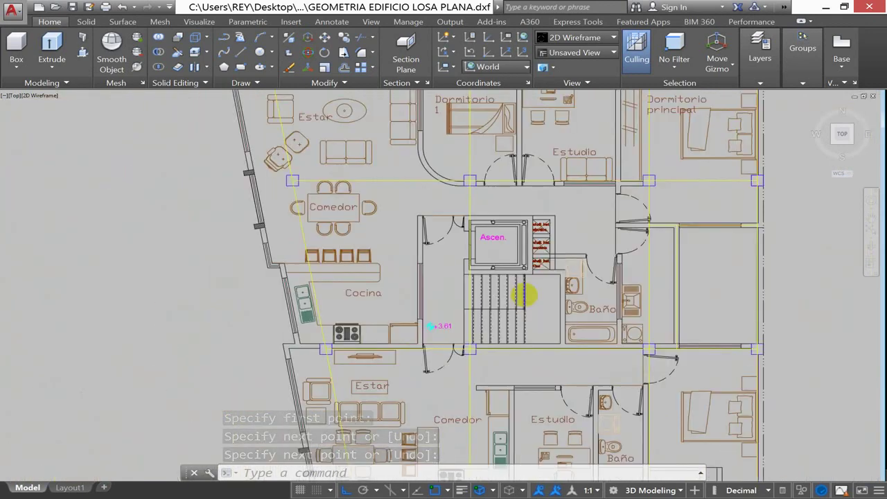
pyautogui.scroll(3, 525, 293)
pyautogui.press('Escape')
pyautogui.scroll(2, 545, 301)
pyautogui.press('Escape')
pyautogui.press('Escape')
pyautogui.write('CO')
pyautogui.press('Return')
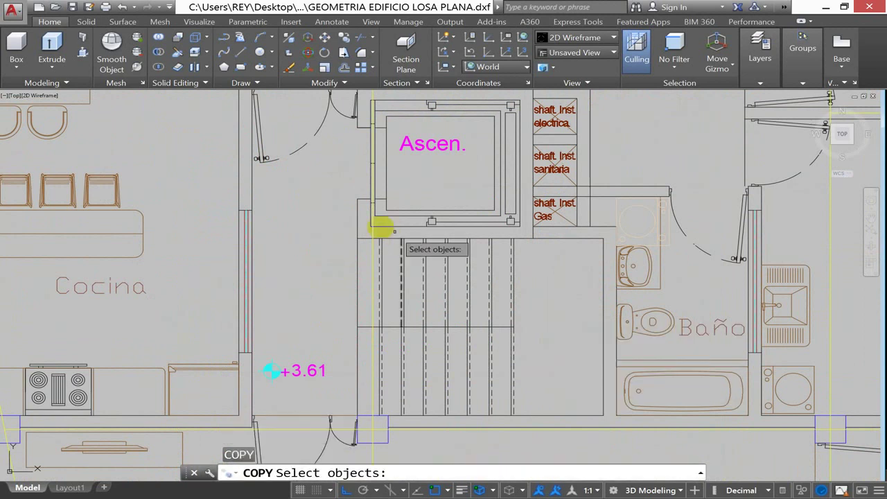
pyautogui.click(373, 236)
pyautogui.press('Return')
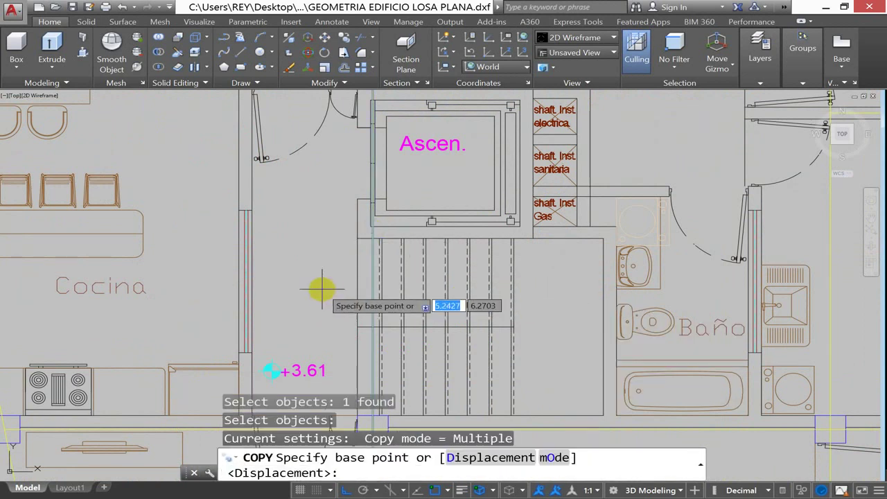
pyautogui.click(377, 289)
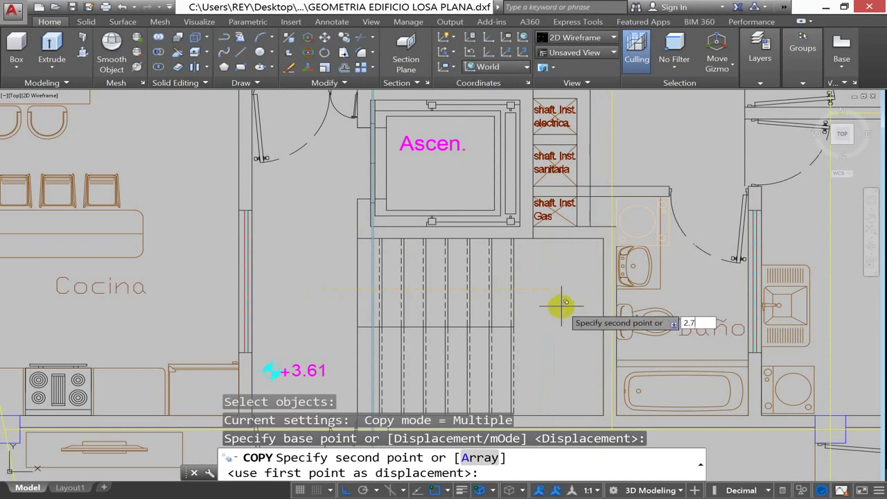
pyautogui.write('2.7')
pyautogui.press('Return')
pyautogui.scroll(-2, 554, 300)
pyautogui.press('Escape')
pyautogui.press('Escape')
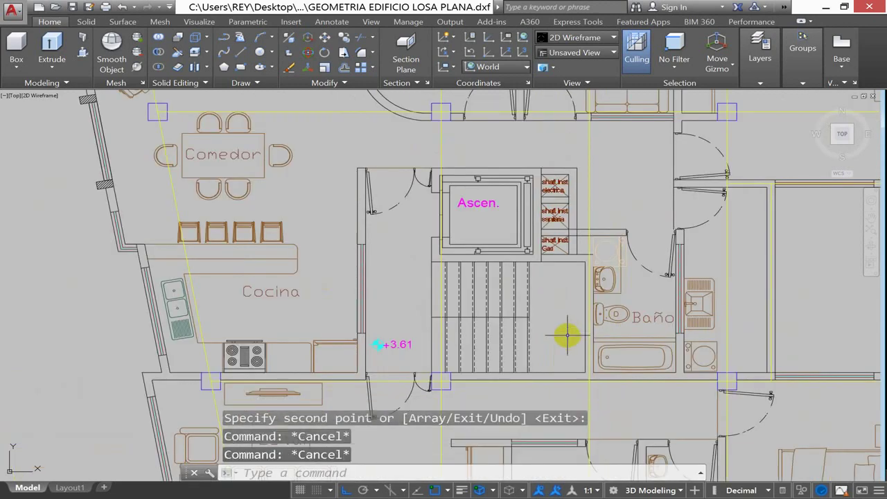
# Copy the lower intermediate horizontal axis 2.5 upward, onto the wall between the elevator and the stairs.
pyautogui.write('CO')
pyautogui.press('Return')
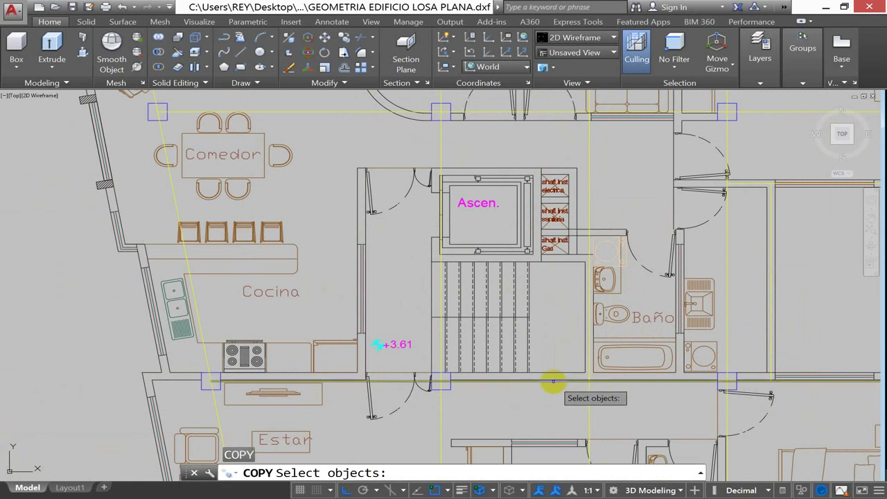
pyautogui.click(553, 381)
pyautogui.press('Return')
pyautogui.click(566, 400)
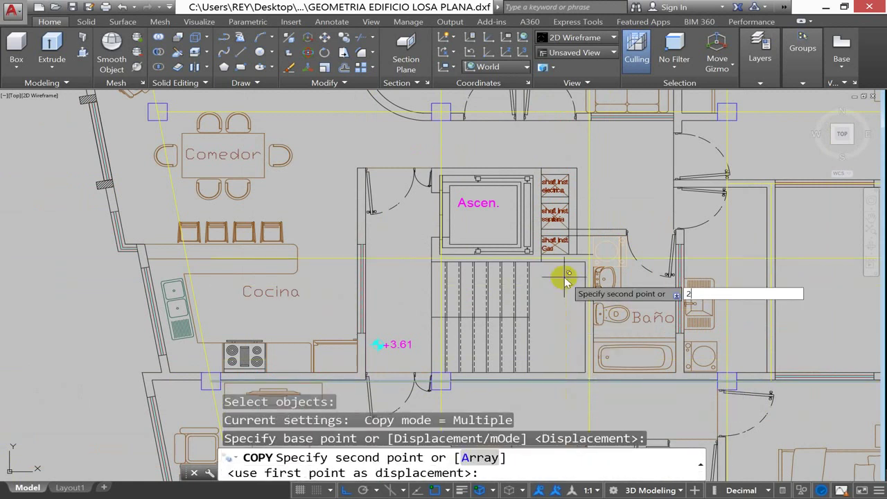
pyautogui.write('2.5')
pyautogui.press('Return')
pyautogui.scroll(3, 566, 277)
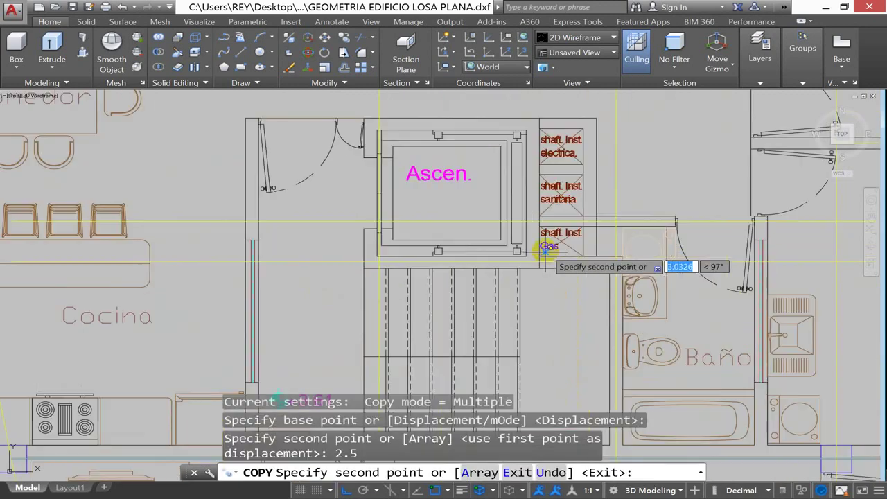
pyautogui.press('Escape')
pyautogui.press('Escape')
pyautogui.press('Escape')
pyautogui.write('CO')
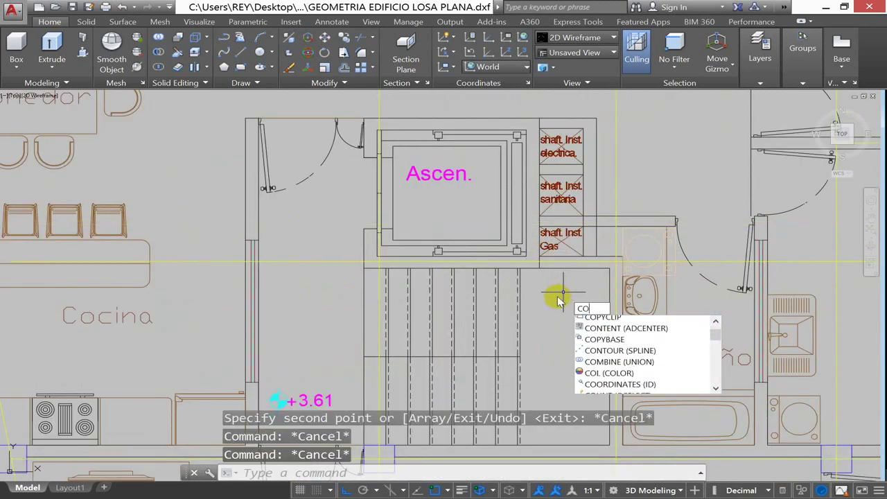
pyautogui.press('BackSpace')
pyautogui.press('BackSpace')
pyautogui.press('Escape')
# Trim the copied vertical axis above the copied horizontal, and the copied horizontal to the right of the copied vertical.
pyautogui.write('TRIM')
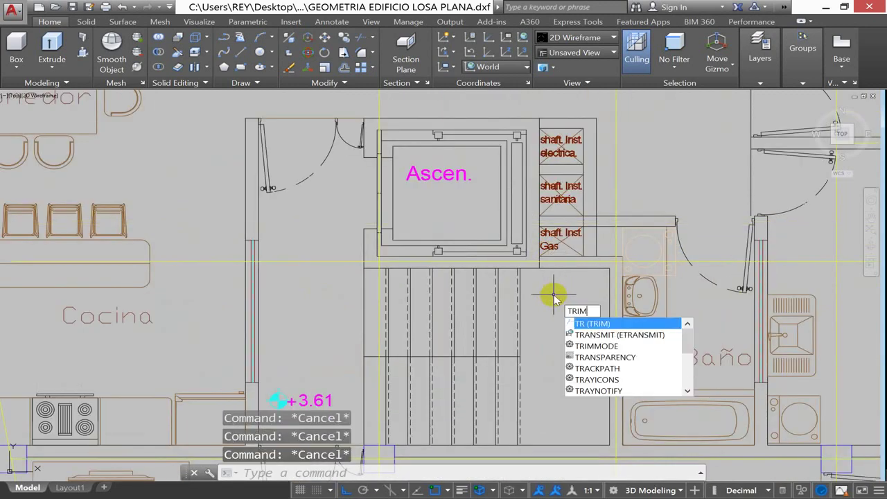
pyautogui.press('Return')
pyautogui.click(617, 169)
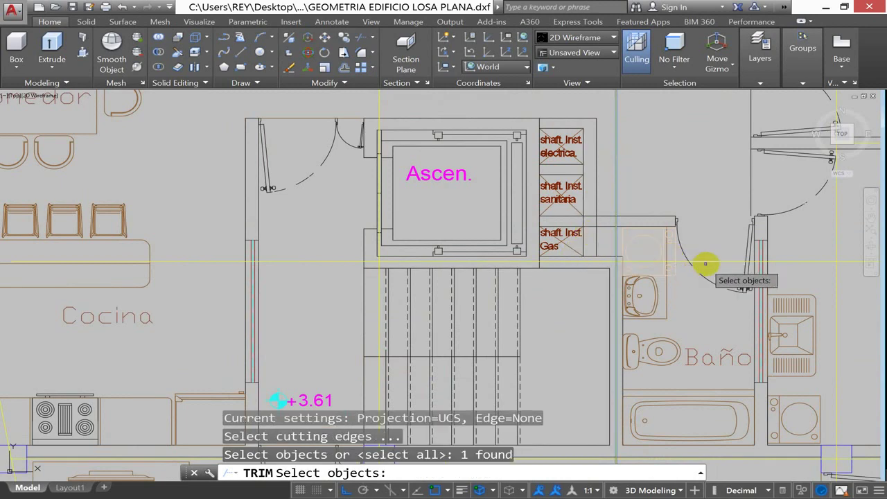
pyautogui.click(709, 262)
pyautogui.press('Return')
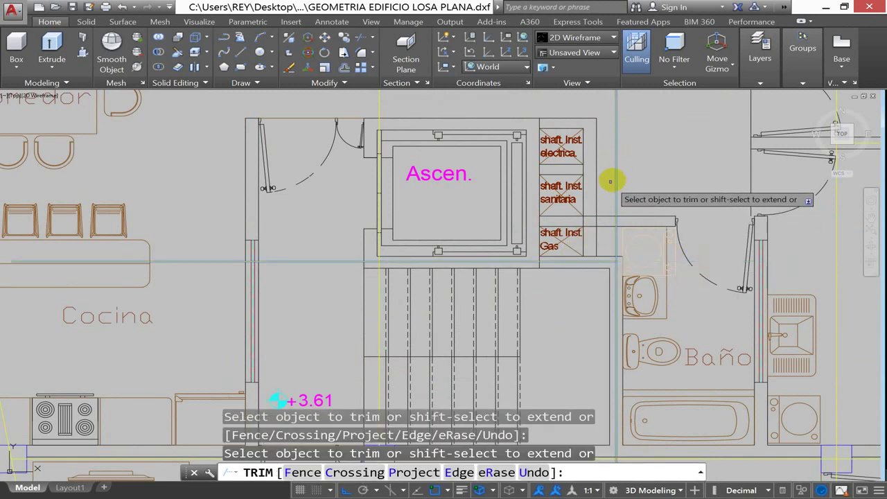
pyautogui.press('Return')
# Trim the part of the copied horizontal axis that extends left of the vertical axis at the elevator's left wall.
pyautogui.scroll(2, 378, 257)
pyautogui.press('Return')
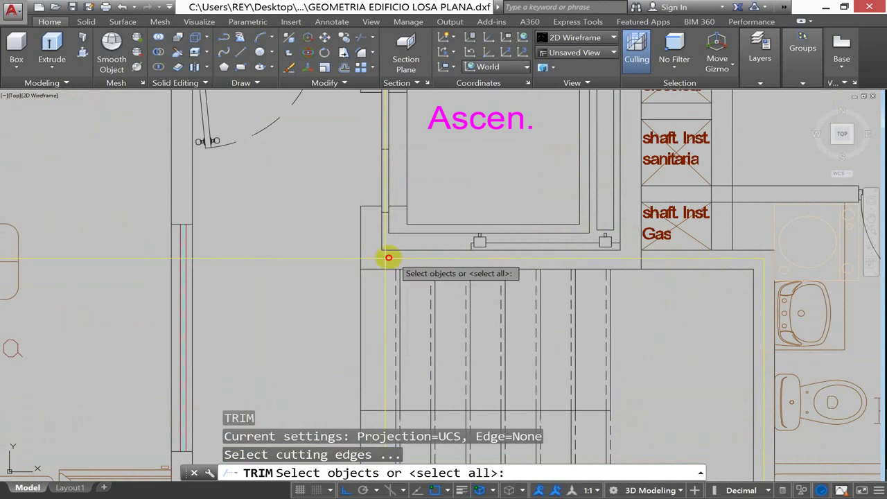
pyautogui.press('Return')
pyautogui.press('Return')
pyautogui.scroll(-3, 374, 260)
pyautogui.scroll(2, 480, 332)
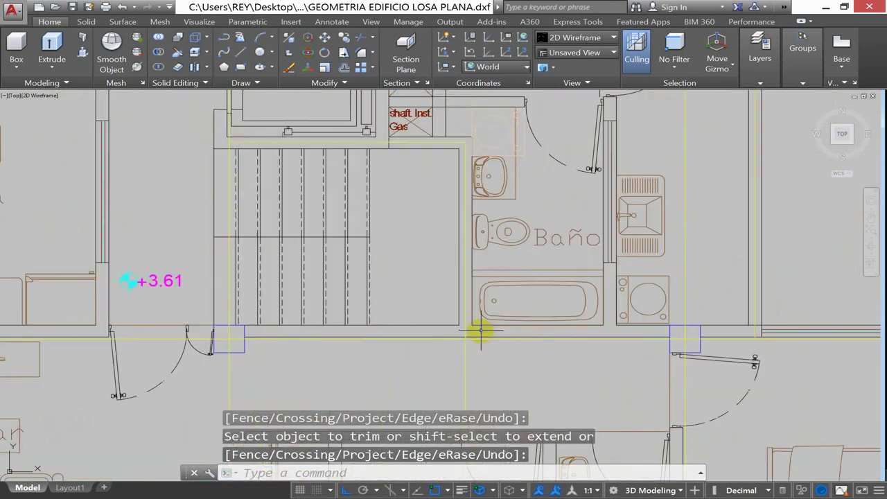
# Trim the part of the stair's right wall axis that lies below the lower intermediate horizontal axis.
pyautogui.press('Return')
pyautogui.scroll(3, 462, 348)
pyautogui.click(476, 319)
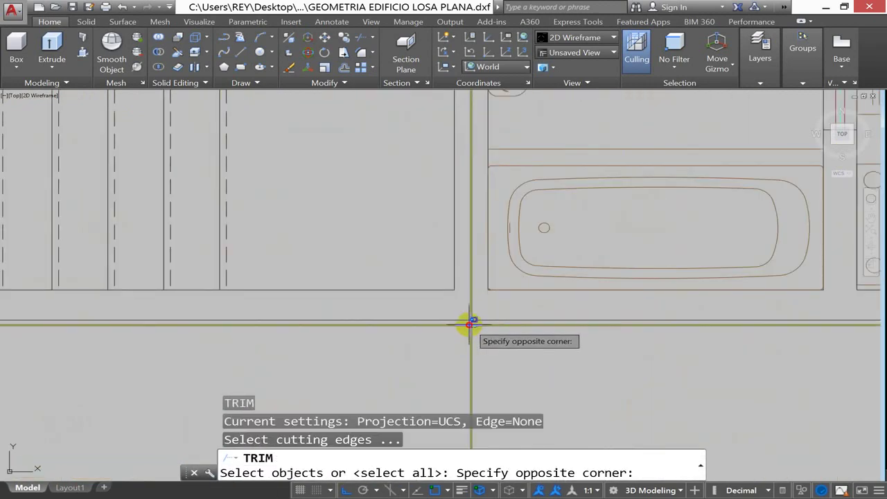
pyautogui.click(472, 325)
pyautogui.press('Return')
pyautogui.click(482, 344)
pyautogui.press('Return')
pyautogui.scroll(-3, 486, 351)
pyautogui.scroll(2, 457, 292)
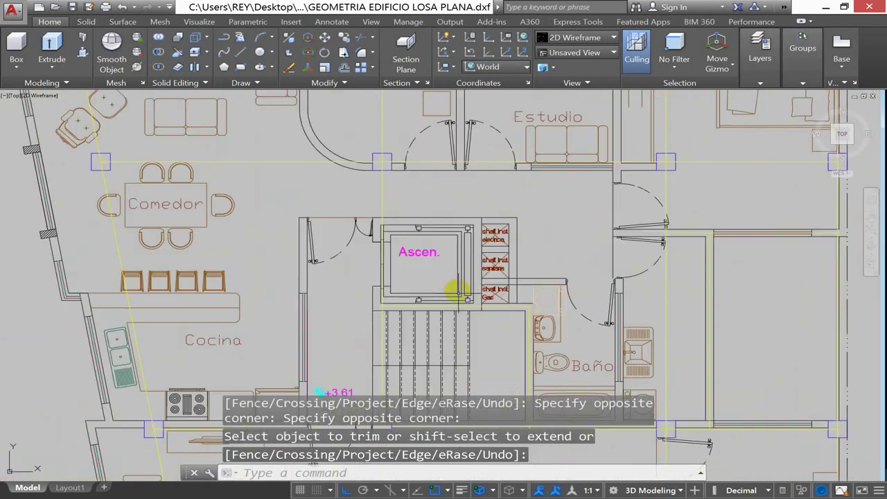
# Copy the horizontal axis between the elevator and the stairs 1.8 upward, onto the elevator's upper wall.
pyautogui.press('Escape')
pyautogui.press('Escape')
pyautogui.write('co')
pyautogui.press('Return')
pyautogui.scroll(2, 481, 331)
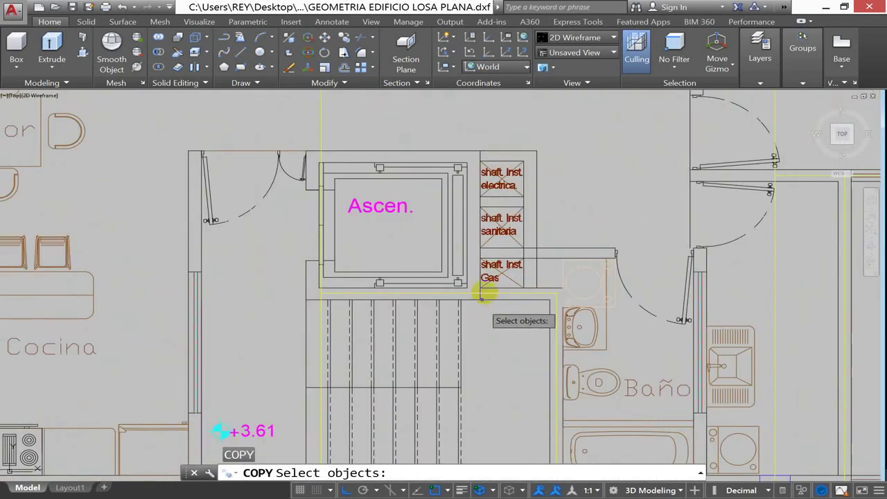
pyautogui.click(491, 292)
pyautogui.press('Return')
pyautogui.click(635, 313)
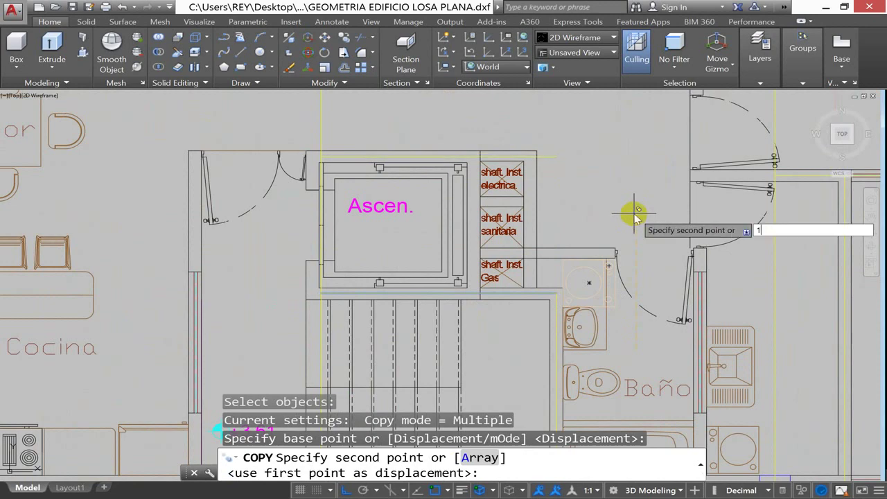
pyautogui.write('1.8')
pyautogui.press('Return')
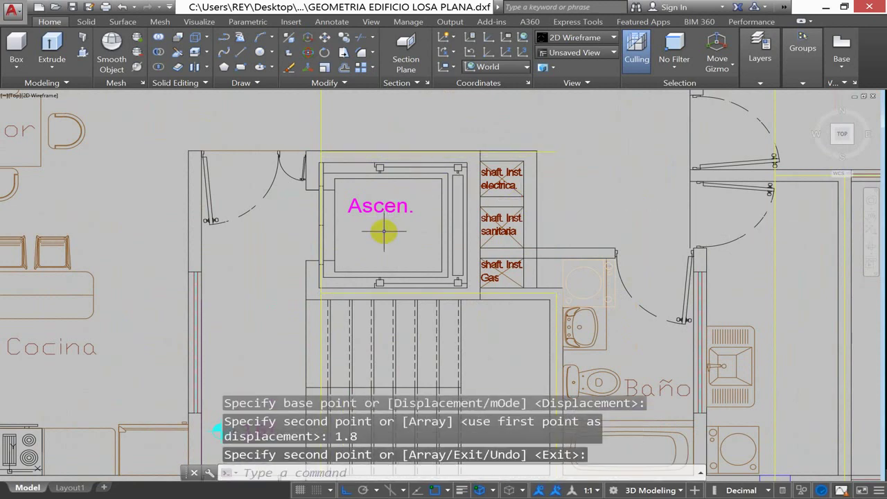
# Copy the vertical axis at the elevator's left wall 1.8 to the right, onto the wall between the elevator and the shafts.
pyautogui.moveTo(407, 206); pyautogui.dragTo(407, 230, button='middle')
pyautogui.press('Escape')
pyautogui.press('Escape')
pyautogui.write('co')
pyautogui.press('Return')
pyautogui.click(311, 141)
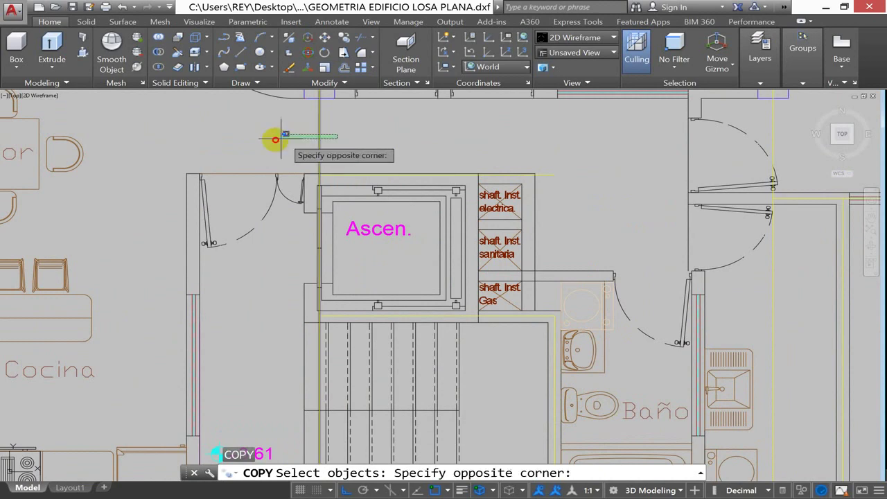
pyautogui.click(271, 139)
pyautogui.press('Return')
pyautogui.click(271, 142)
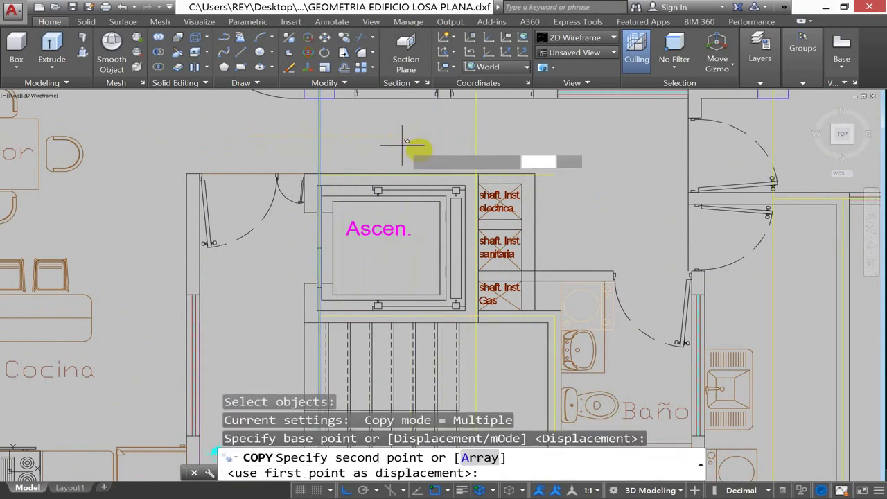
pyautogui.write('1.8')
pyautogui.press('Return')
pyautogui.press('Return')
# Copy the vertical axis between the elevator and the shafts to the right, onto the shafts' right wall.
pyautogui.write('co')
pyautogui.press('Return')
pyautogui.click(499, 135)
pyautogui.click(416, 143)
pyautogui.press('Return')
pyautogui.click(413, 144)
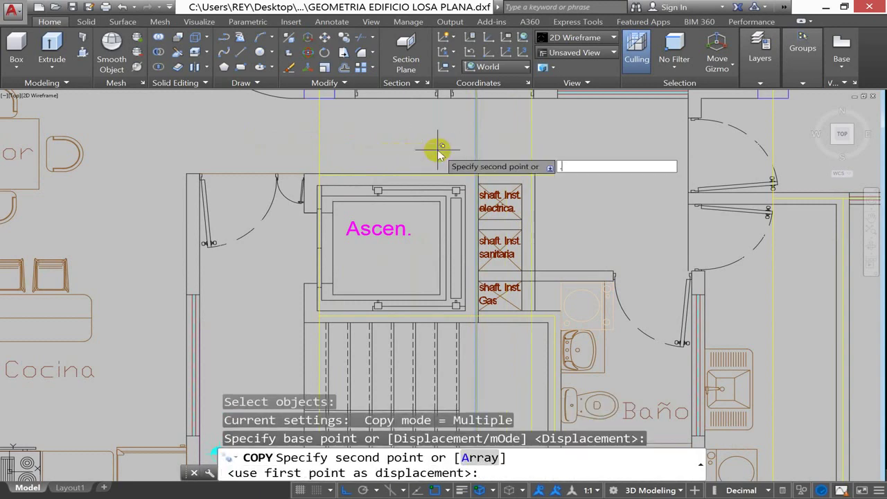
pyautogui.press('Return')
pyautogui.press('Escape')
pyautogui.press('Escape')
pyautogui.press('Escape')
pyautogui.press('Escape')
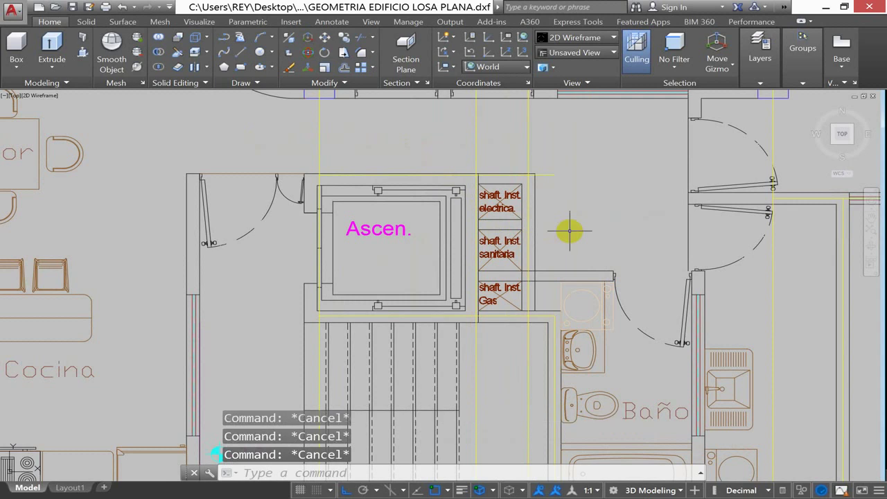
pyautogui.write('xl')
pyautogui.press('Return')
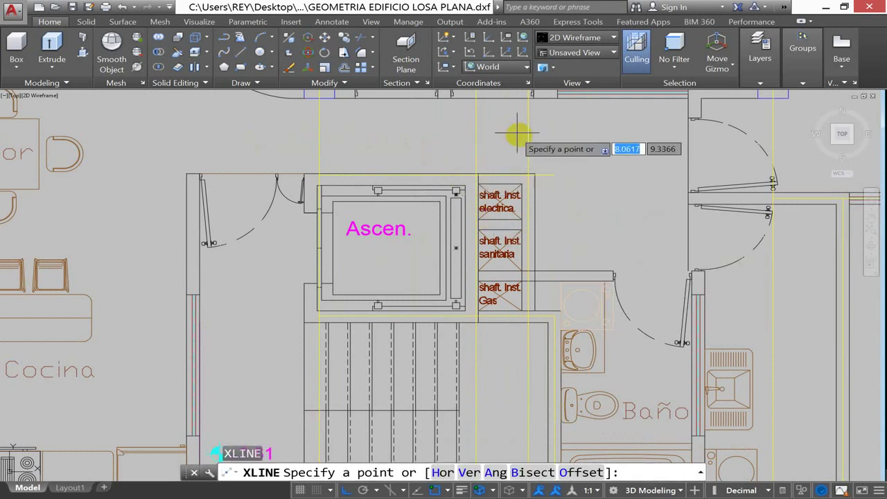
pyautogui.press('Escape')
# Isolate the FRAMES layer by picking the newly copied vertical axis.
pyautogui.write('lay')
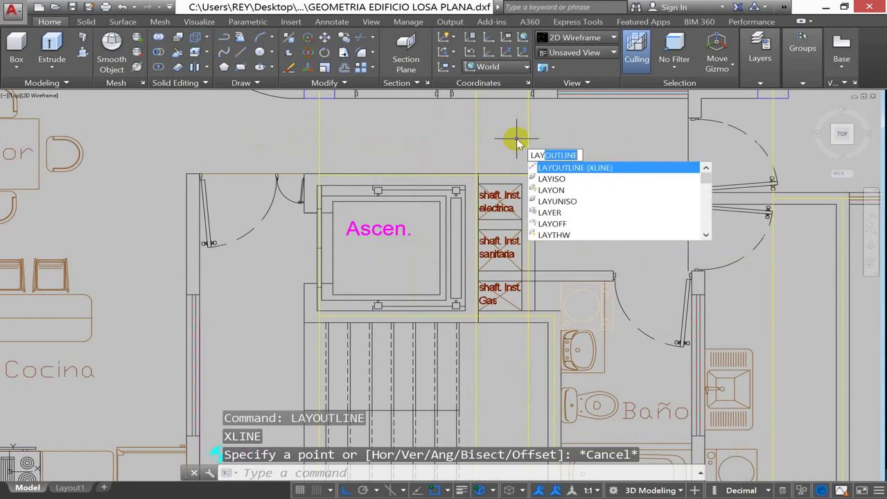
pyautogui.click(553, 179)
pyautogui.click(529, 156)
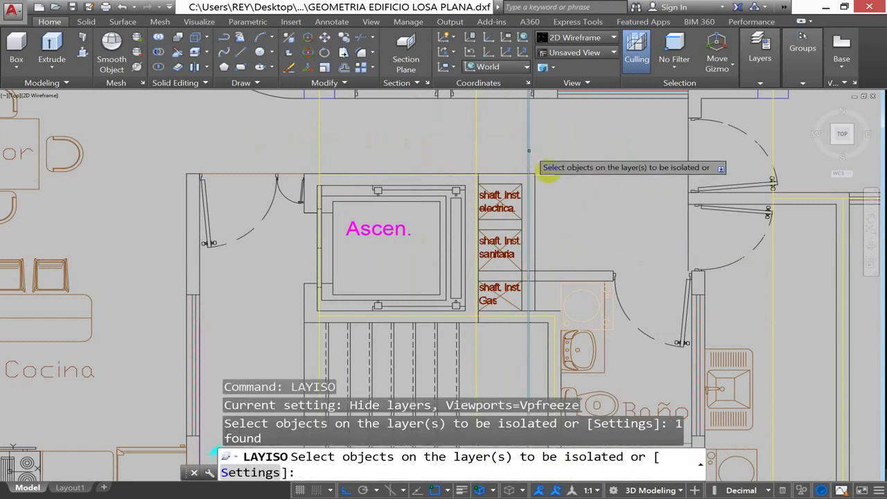
pyautogui.press('Return')
pyautogui.press('Escape')
pyautogui.press('Escape')
# Trim the two copied vertical axes above the elevator's upper horizontal axis, and that horizontal's overhang right of the shafts' axis.
pyautogui.write('tr')
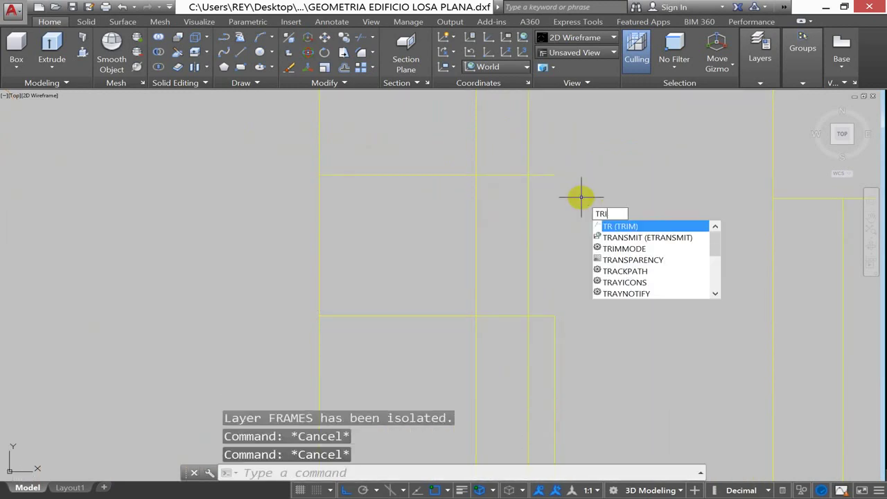
pyautogui.press('Return')
pyautogui.click(592, 164)
pyautogui.click(468, 184)
pyautogui.press('Return')
pyautogui.click(555, 180)
pyautogui.click(571, 155)
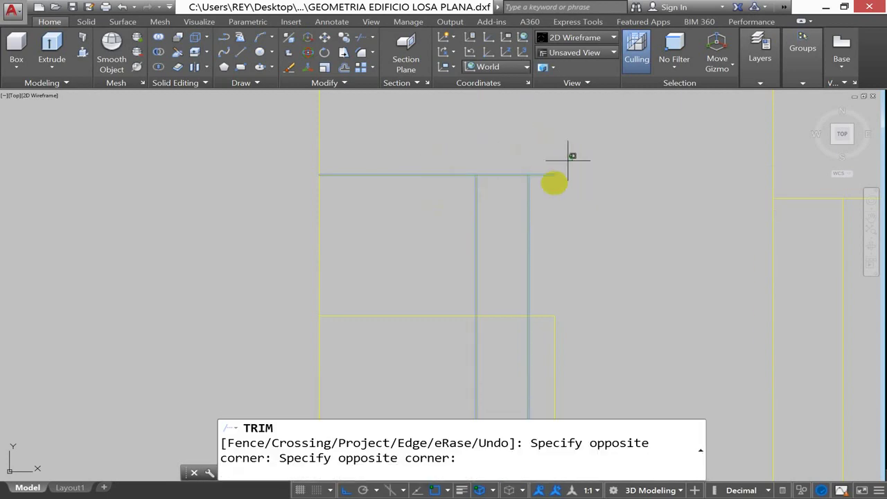
pyautogui.click(541, 194)
pyautogui.click(539, 208)
pyautogui.scroll(-3, 541, 201)
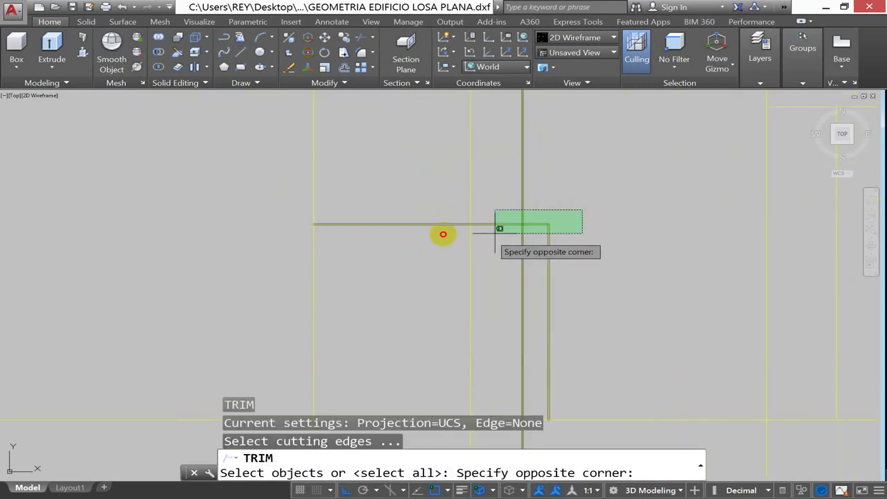
# Trim the two copied vertical axes at the elevator and shafts below the horizontal axis between the elevator and stair.
pyautogui.click(498, 230)
pyautogui.press('Return')
pyautogui.click(535, 244)
pyautogui.click(446, 263)
pyautogui.scroll(-3, 503, 247)
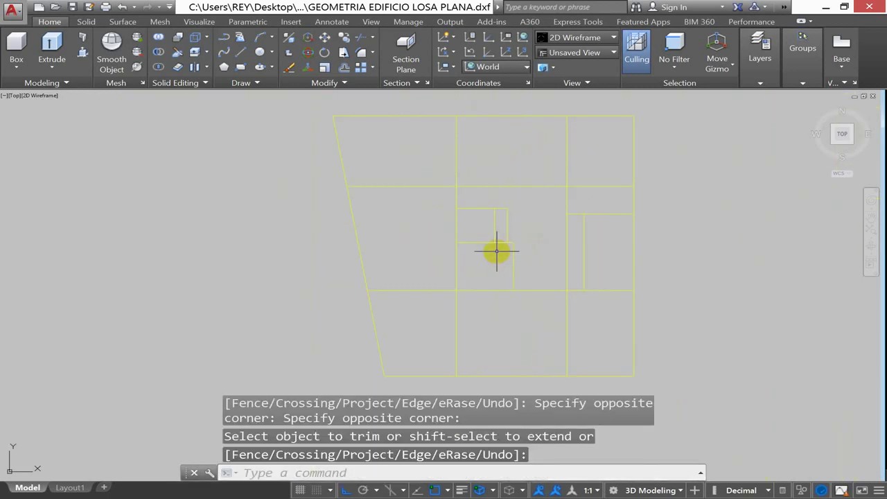
# Copy the stair's right vertical axis 1 to the left.
pyautogui.press('Escape')
pyautogui.press('Escape')
pyautogui.write('co')
pyautogui.press('Return')
pyautogui.click(555, 252)
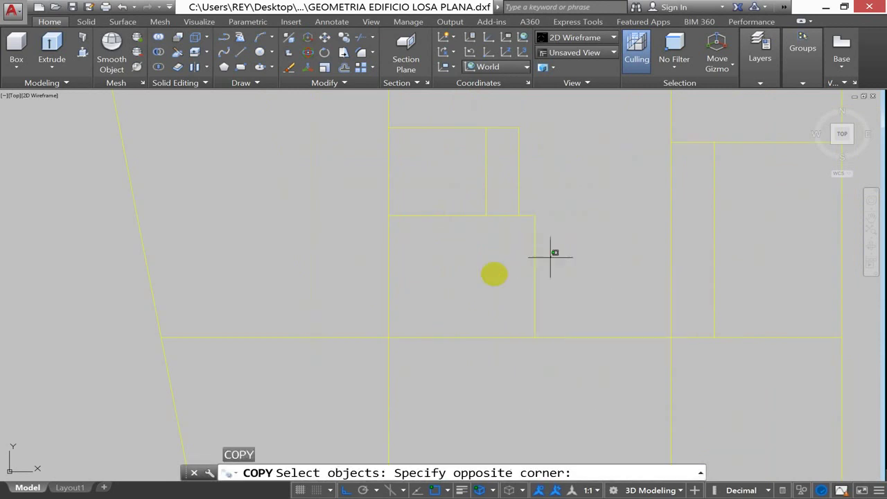
pyautogui.click(492, 277)
pyautogui.press('Return')
pyautogui.click(492, 278)
pyautogui.write('1')
pyautogui.press('Return')
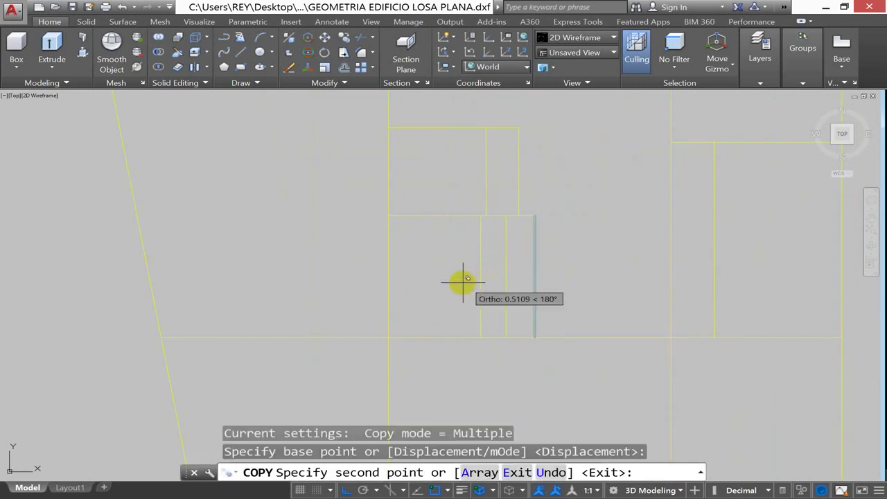
pyautogui.press('Escape')
# Draw a horizontal line from the midpoint of the copied stair axis to the vertical column axis on its left.
pyautogui.write('l')
pyautogui.press('Return')
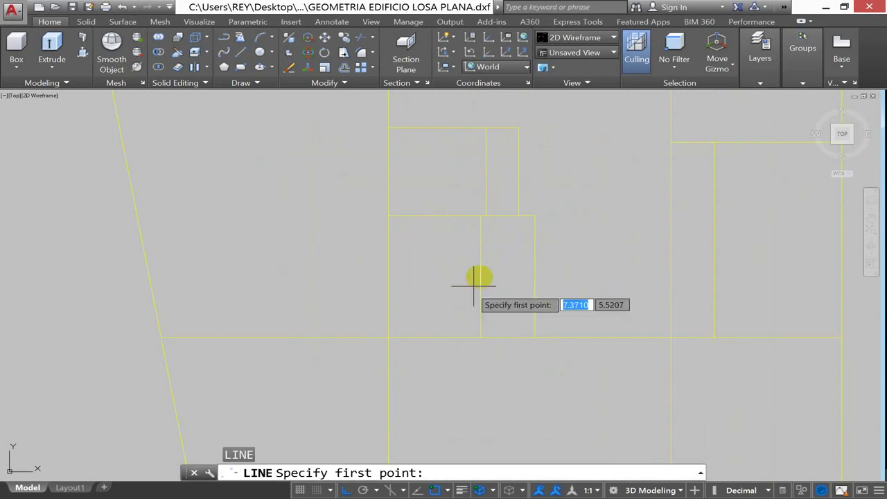
pyautogui.click(480, 277)
pyautogui.click(389, 277)
pyautogui.scroll(-3, 458, 296)
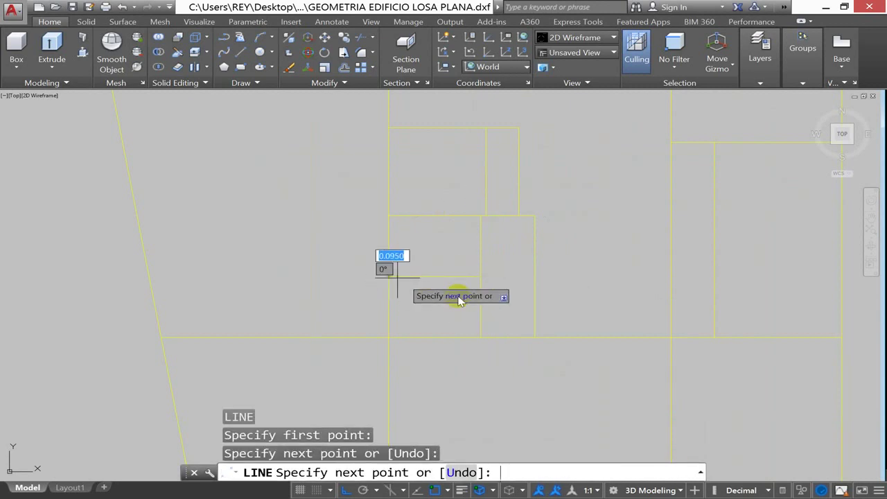
pyautogui.press('Return')
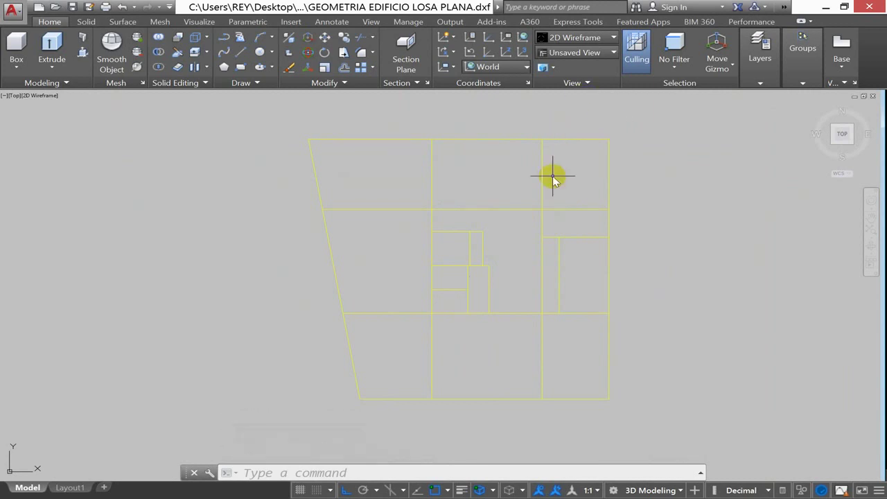
# Turn on all layers to bring back the architectural floor plan.
pyautogui.write('LAYER')
pyautogui.press('Return')
pyautogui.scroll(3, 311, 234)
pyautogui.press('Escape')
pyautogui.press('Escape')
# Copy the inclined column axis 1.1 to the left, onto the slanted façade wall.
pyautogui.write('CO')
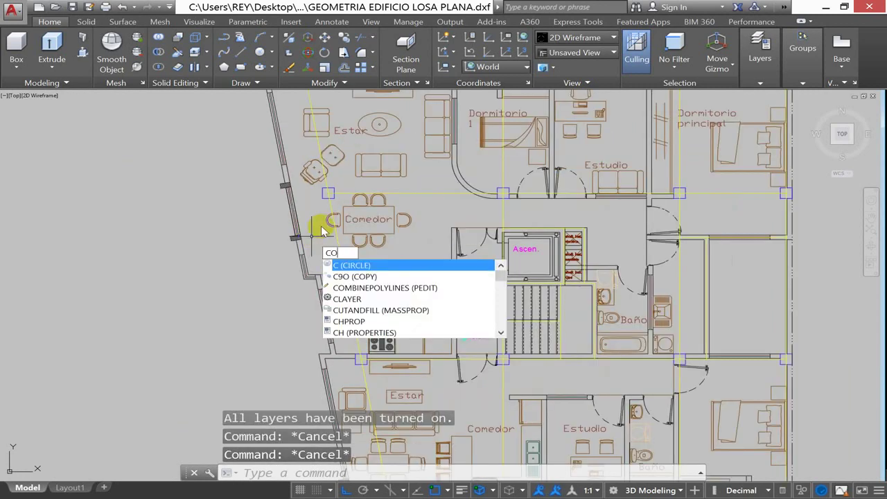
pyautogui.press('Return')
pyautogui.scroll(5, 416, 287)
pyautogui.click(454, 205)
pyautogui.click(392, 202)
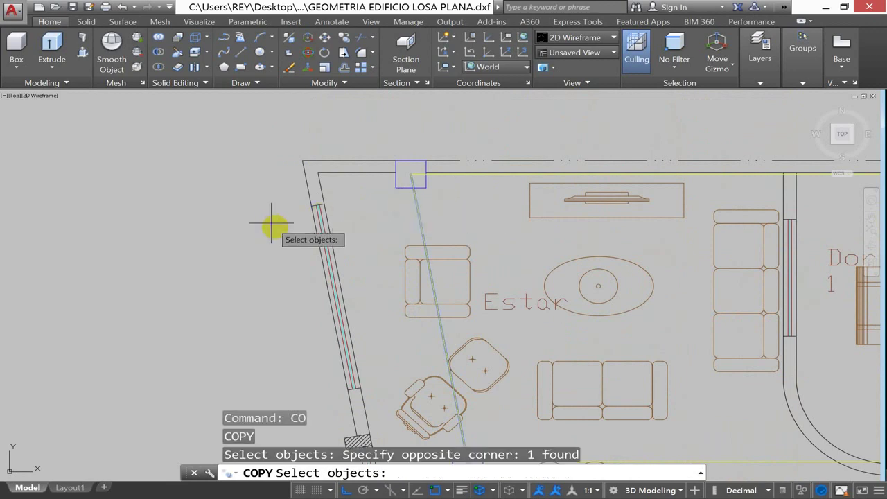
pyautogui.press('Return')
pyautogui.click(272, 223)
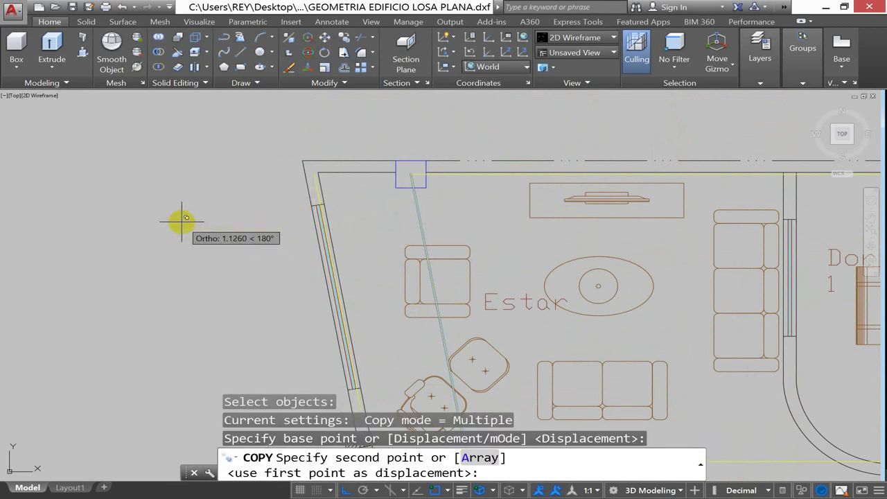
pyautogui.press('Return')
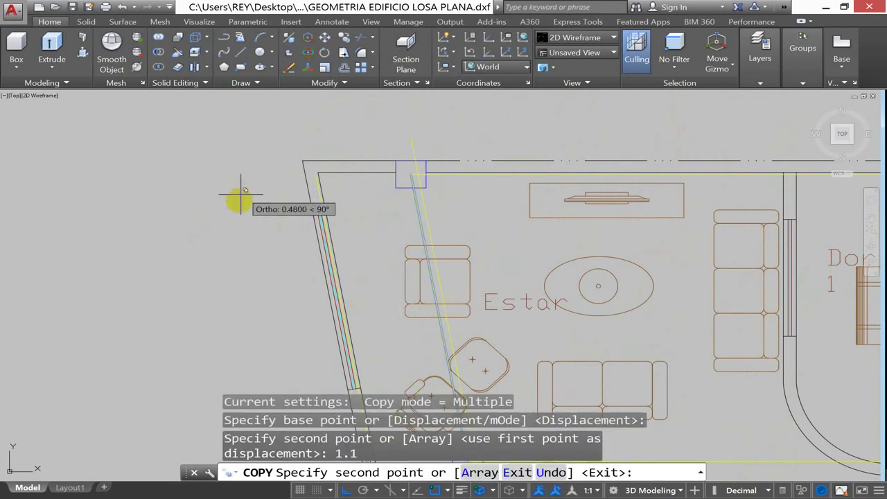
pyautogui.press('Escape')
pyautogui.press('Escape')
pyautogui.press('Escape')
pyautogui.press('Escape')
pyautogui.scroll(-5, 317, 238)
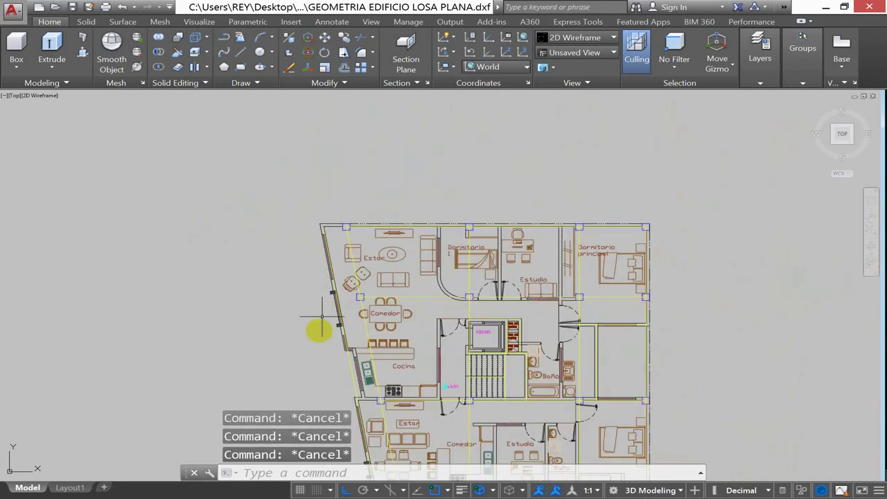
# Draw a horizontal line about 1.17 long across the façade's offset beside the kitchen counter.
pyautogui.scroll(5, 317, 333)
pyautogui.scroll(4, 378, 329)
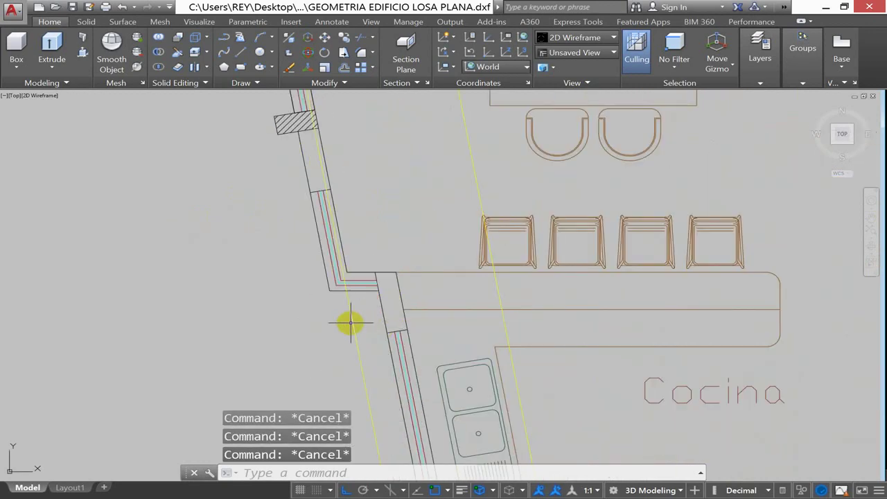
pyautogui.write('l')
pyautogui.press('Return')
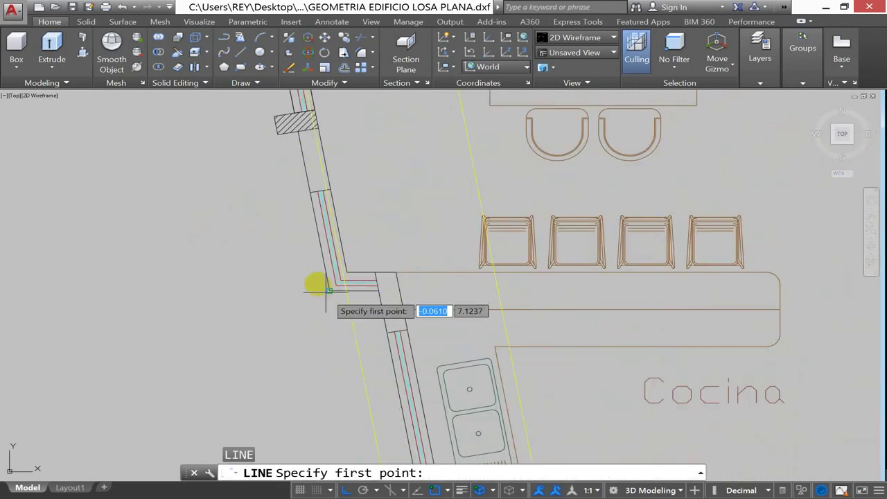
pyautogui.click(284, 281)
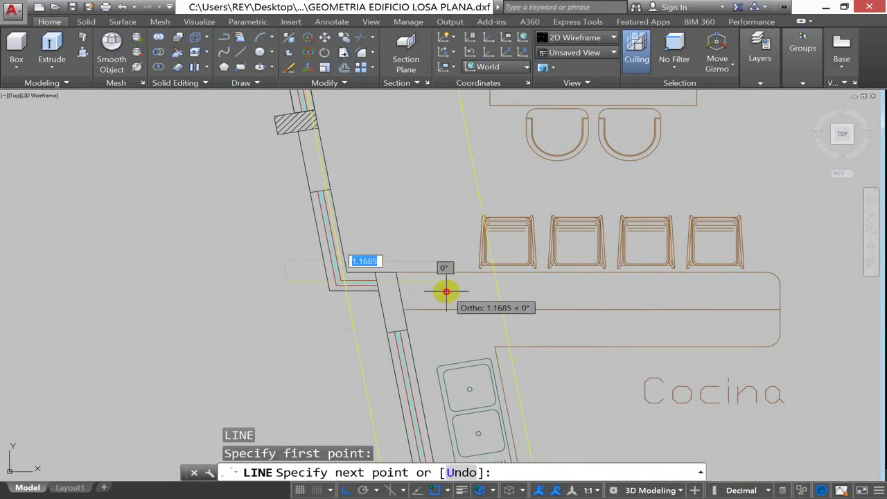
pyautogui.click(446, 292)
pyautogui.press('Return')
# Stretch the left end of the horizontal axis along the kitchen's lower wall about 1.5 left, past the façade's inclined axis.
pyautogui.scroll(-4, 416, 305)
pyautogui.scroll(4, 454, 347)
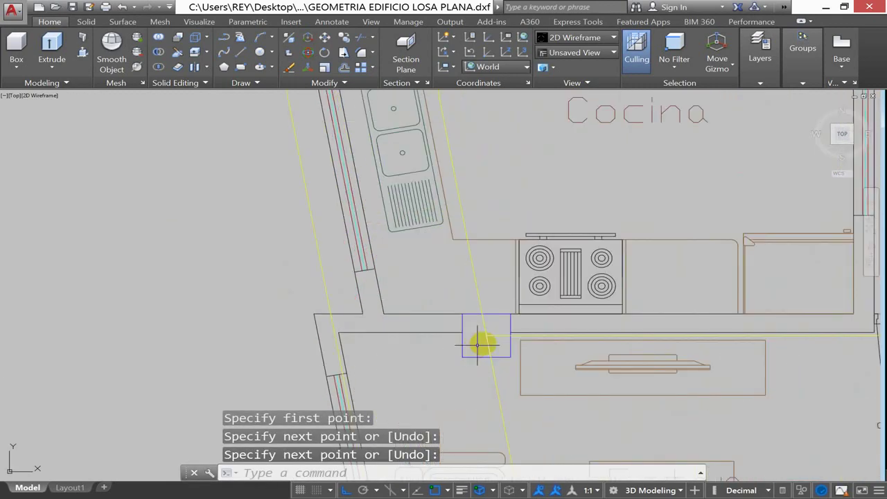
pyautogui.press('Escape')
pyautogui.click(487, 334)
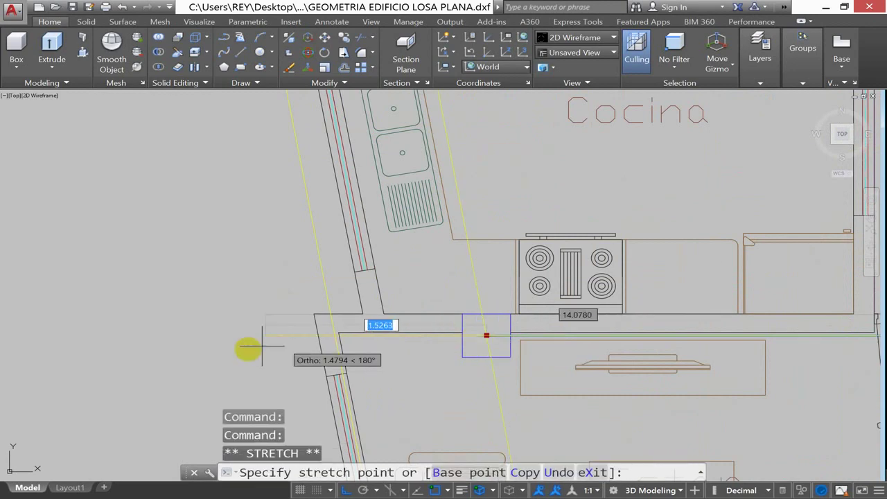
pyautogui.press('Escape')
pyautogui.press('Escape')
pyautogui.press('Escape')
# Trim the stretched horizontal axis where it overhangs left of the façade's inclined axis.
pyautogui.write('TRIM')
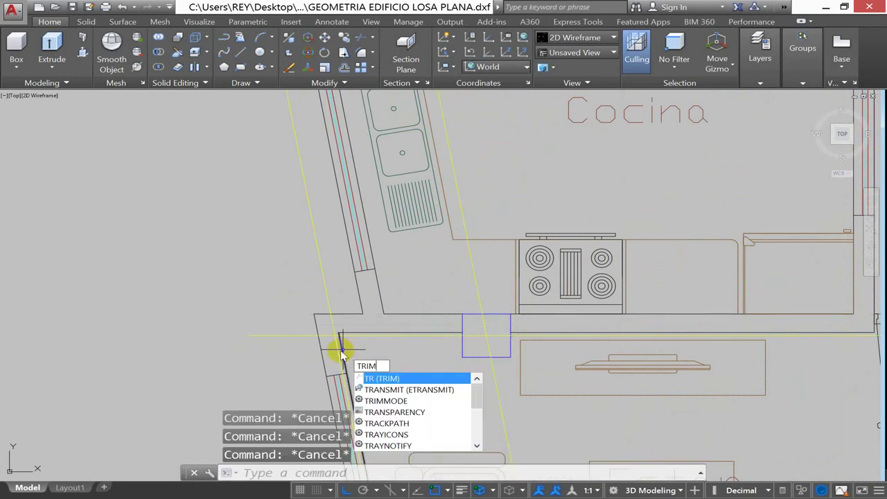
pyautogui.press('Return')
pyautogui.scroll(2, 308, 295)
pyautogui.click(283, 275)
pyautogui.click(239, 390)
pyautogui.press('Return')
pyautogui.click(253, 351)
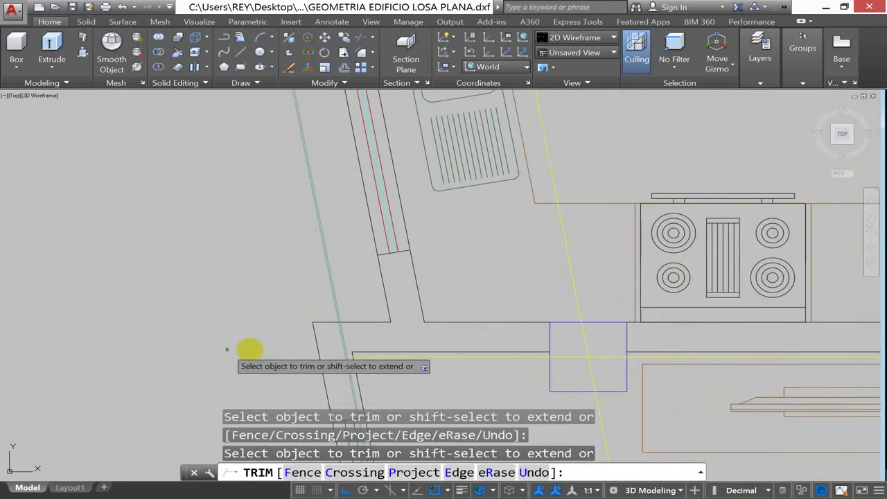
pyautogui.press('Return')
pyautogui.scroll(-7, 258, 311)
pyautogui.scroll(3, 257, 278)
pyautogui.press('Escape')
pyautogui.press('Escape')
pyautogui.press('Escape')
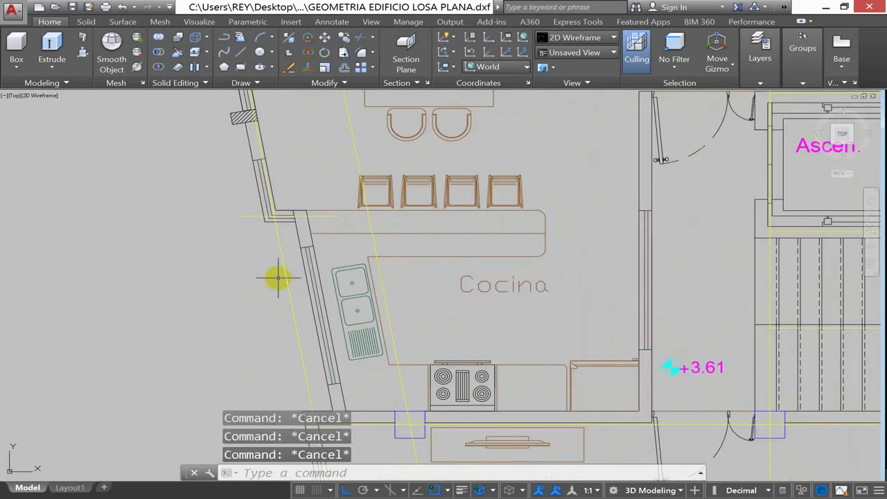
# Copy the façade's inclined axis 0.3 to the right, onto the kitchen's slanted window wall.
pyautogui.write('co')
pyautogui.press('Return')
pyautogui.scroll(3, 284, 278)
pyautogui.click(283, 242)
pyautogui.click(123, 289)
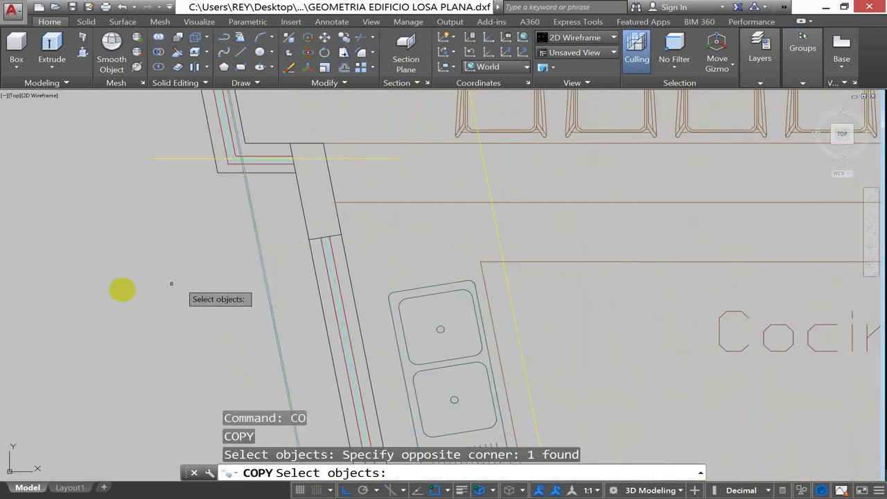
pyautogui.press('Return')
pyautogui.click(145, 291)
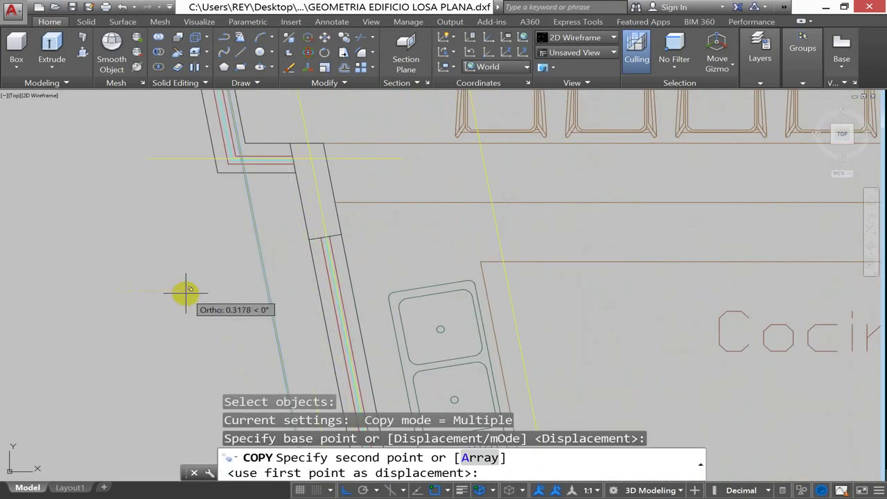
pyautogui.write('.3')
pyautogui.press('Return')
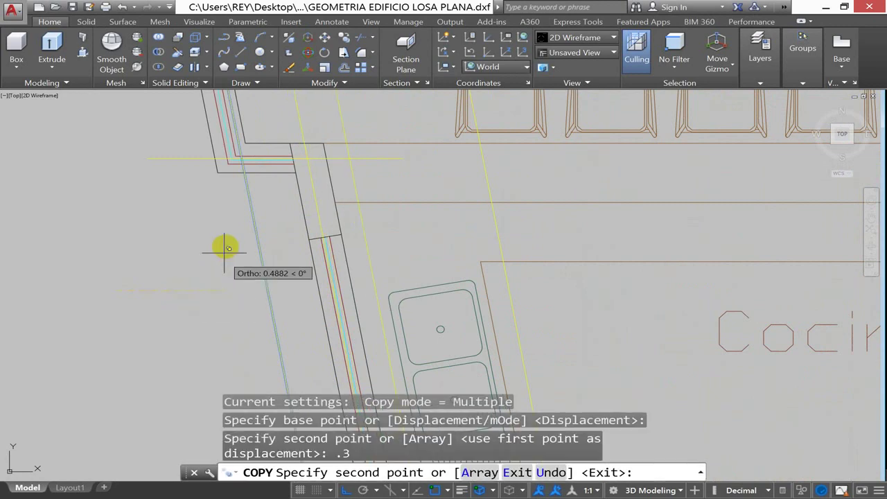
pyautogui.moveTo(267, 196); pyautogui.dragTo(263, 251, button='middle')
pyautogui.press('Escape')
pyautogui.press('Escape')
pyautogui.press('Escape')
pyautogui.press('Escape')
# Trim the short horizontal line and the kitchen's inclined axis to a corner, removing the parts right of and above their intersection.
pyautogui.write('tri')
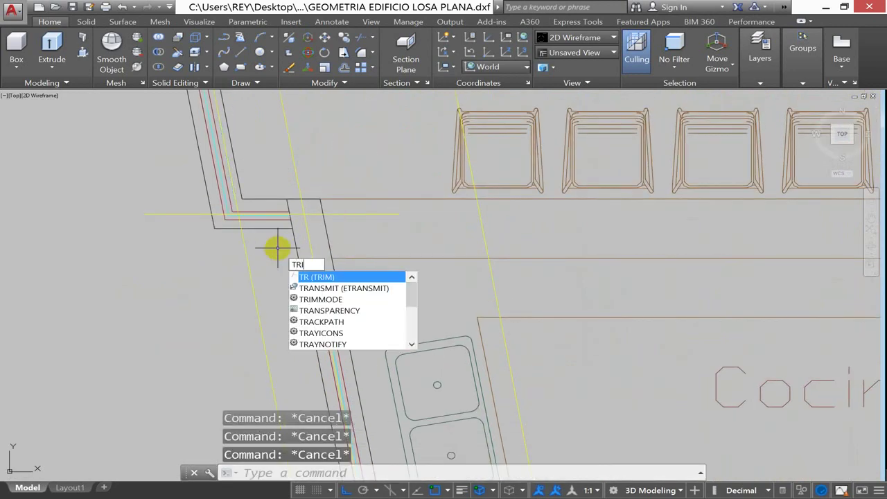
pyautogui.press('Return')
pyautogui.scroll(2, 297, 224)
pyautogui.click(297, 224)
pyautogui.scroll(2, 298, 227)
pyautogui.click(326, 217)
pyautogui.press('Return')
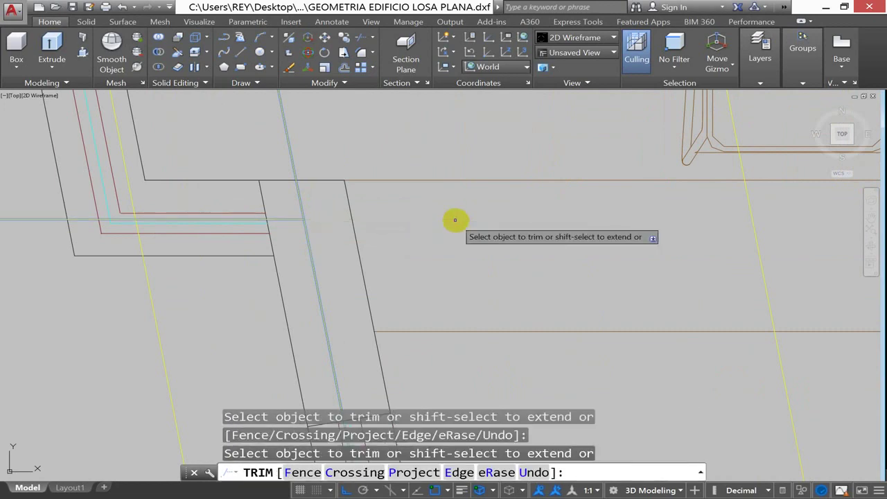
pyautogui.click(296, 141)
pyautogui.click(254, 143)
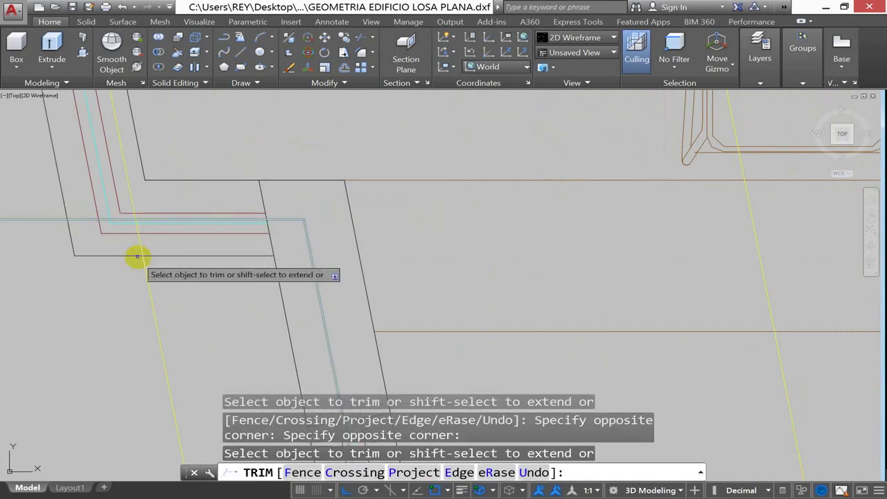
pyautogui.press('Return')
# Trim the short horizontal line where it overhangs left of the outer inclined axis.
pyautogui.press('Return')
pyautogui.scroll(2, 133, 192)
pyautogui.click(132, 189)
pyautogui.click(120, 197)
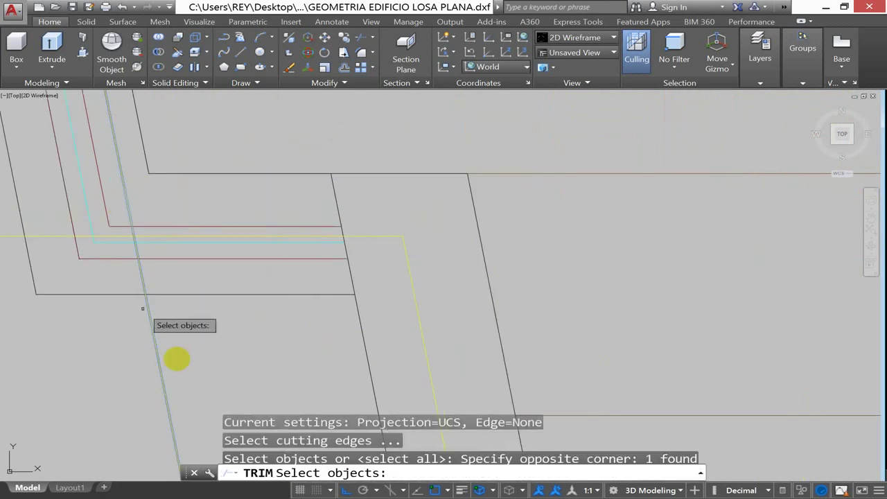
pyautogui.click(188, 235)
pyautogui.press('Return')
pyautogui.click(51, 239)
pyautogui.click(156, 242)
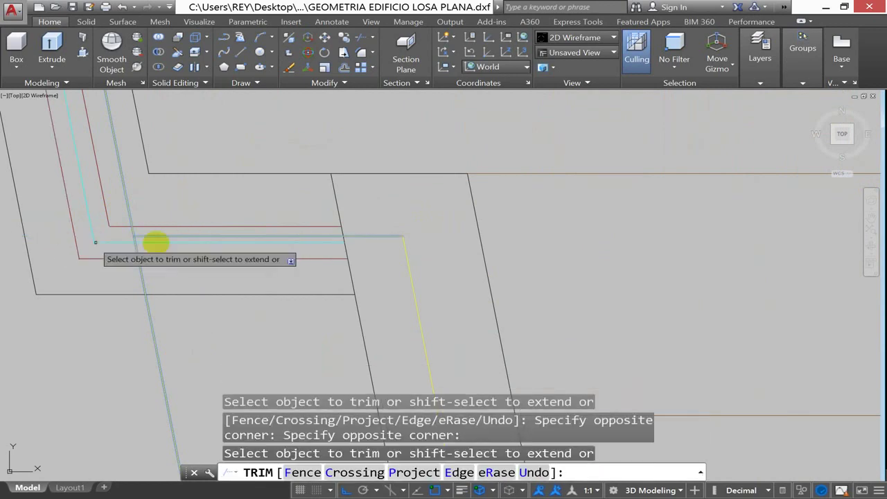
pyautogui.press('Return')
pyautogui.scroll(-5, 143, 299)
# Trim away the outer inclined axis between the short horizontal line and the horizontal axis at the kitchen's lower wall.
pyautogui.scroll(5, 249, 370)
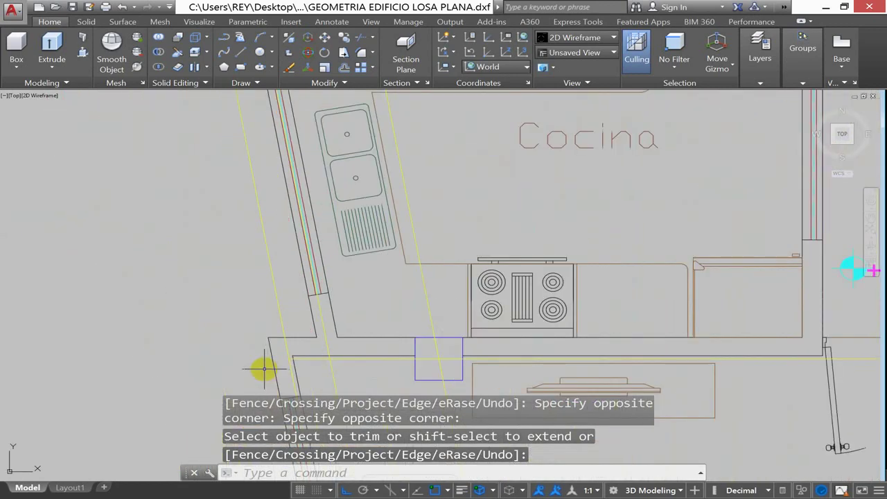
pyautogui.press('Escape')
pyautogui.press('Return')
pyautogui.scroll(-5, 264, 373)
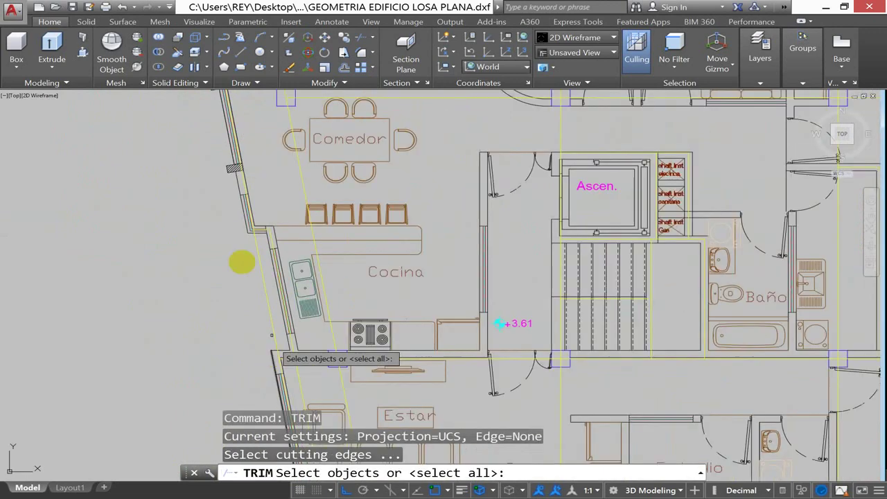
pyautogui.scroll(5, 266, 231)
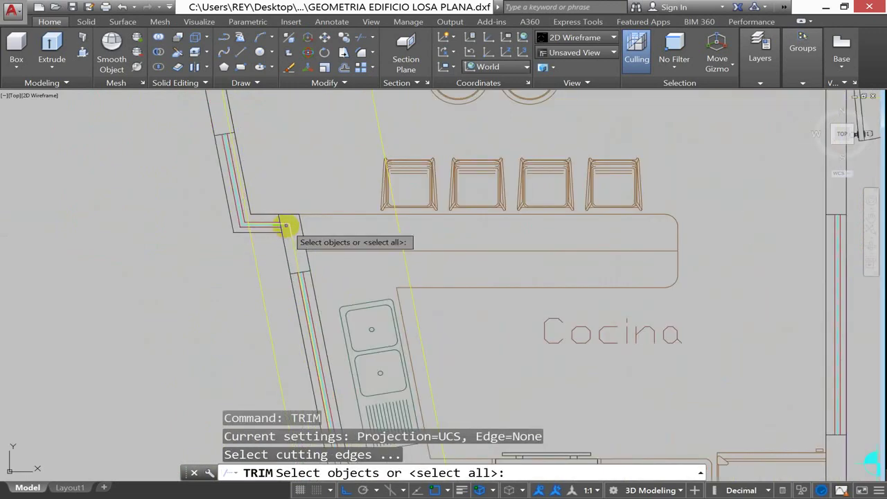
pyautogui.click(285, 225)
pyautogui.moveTo(429, 361); pyautogui.dragTo(402, 243, button='middle')
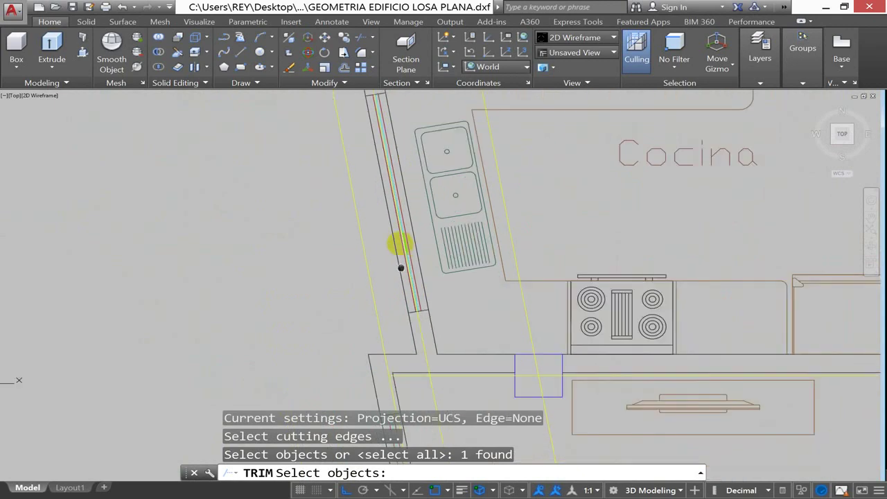
pyautogui.scroll(4, 434, 333)
pyautogui.click(371, 313)
pyautogui.press('Return')
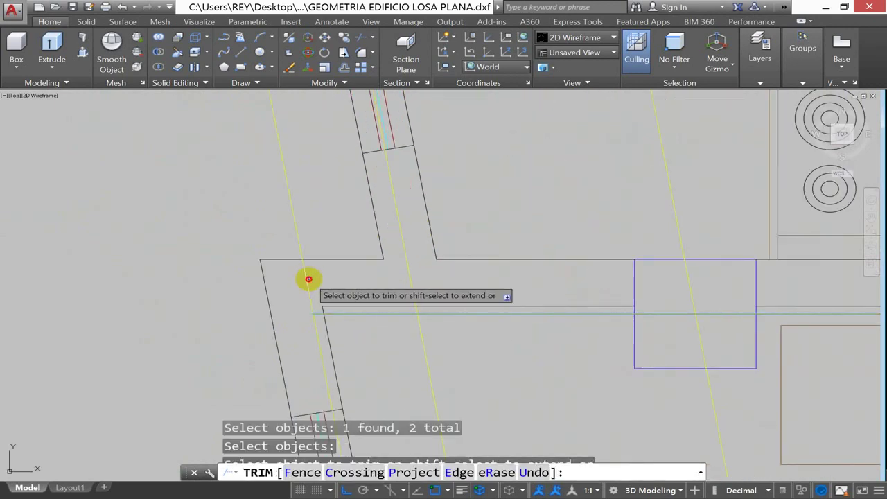
pyautogui.moveTo(307, 278); pyautogui.dragTo(293, 284)
pyautogui.press('Escape')
pyautogui.scroll(-5, 357, 283)
pyautogui.scroll(5, 355, 292)
pyautogui.press('Escape')
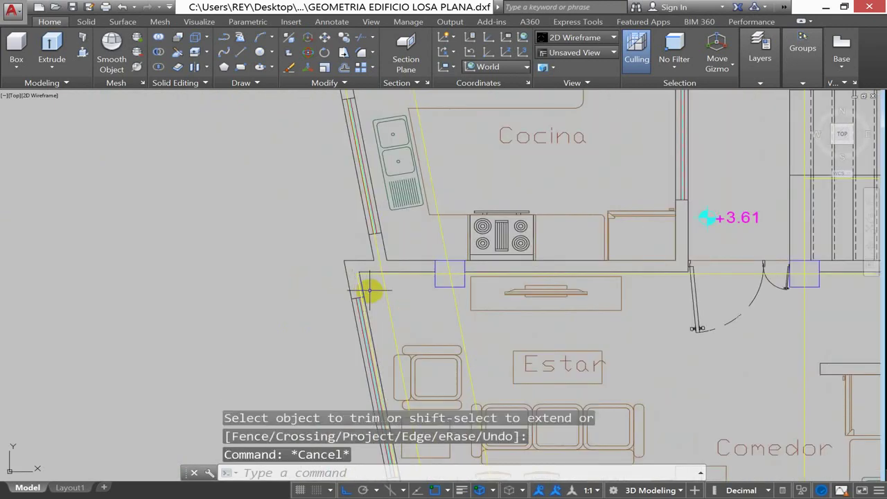
# Trim the kitchen's inclined axis below the horizontal axis along its lower wall.
pyautogui.press('Return')
pyautogui.scroll(6, 367, 297)
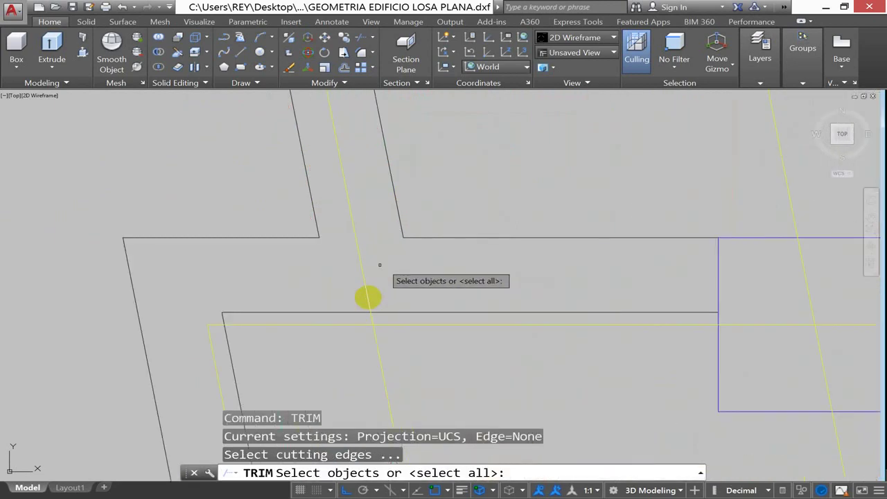
pyautogui.moveTo(389, 321); pyautogui.dragTo(362, 351)
pyautogui.press('Return')
pyautogui.press('Return')
pyautogui.scroll(-6, 376, 324)
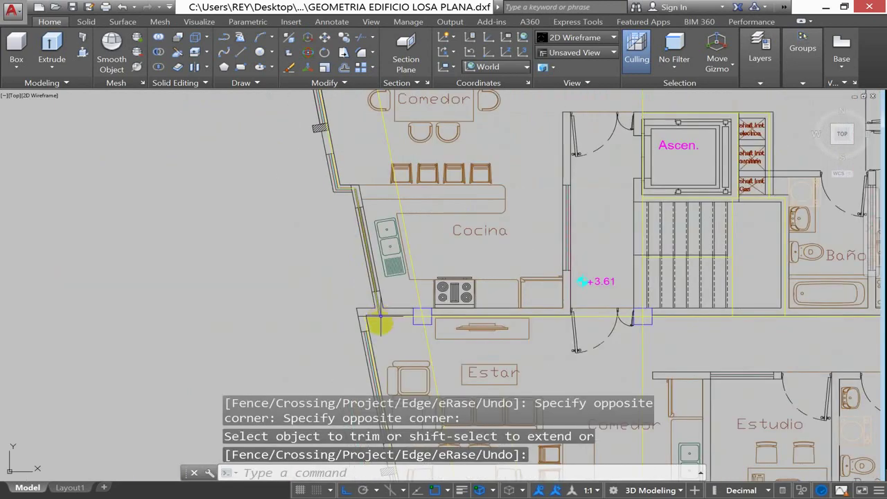
# Stretch the horizontal axis at the column above the upper dining table outward, past the inclined façade wall.
pyautogui.scroll(8, 366, 190)
pyautogui.press('Escape')
pyautogui.press('Escape')
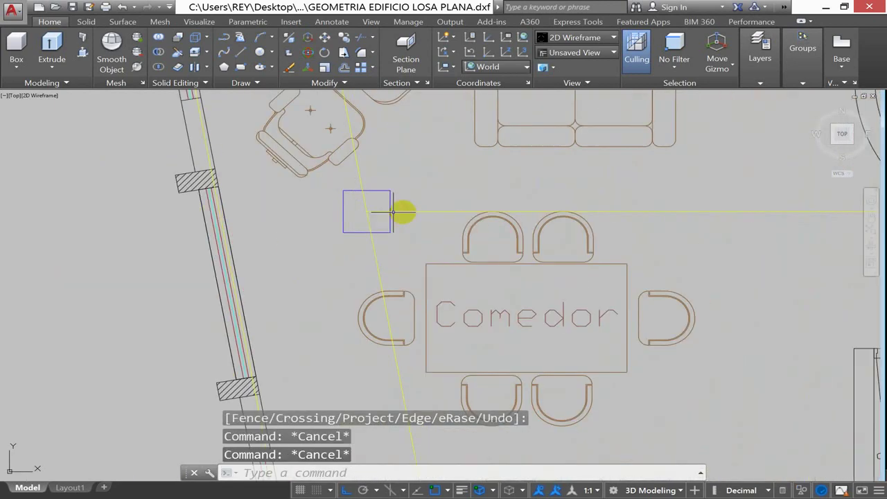
pyautogui.click(416, 214)
pyautogui.click(367, 211)
pyautogui.click(151, 254)
pyautogui.press('Escape')
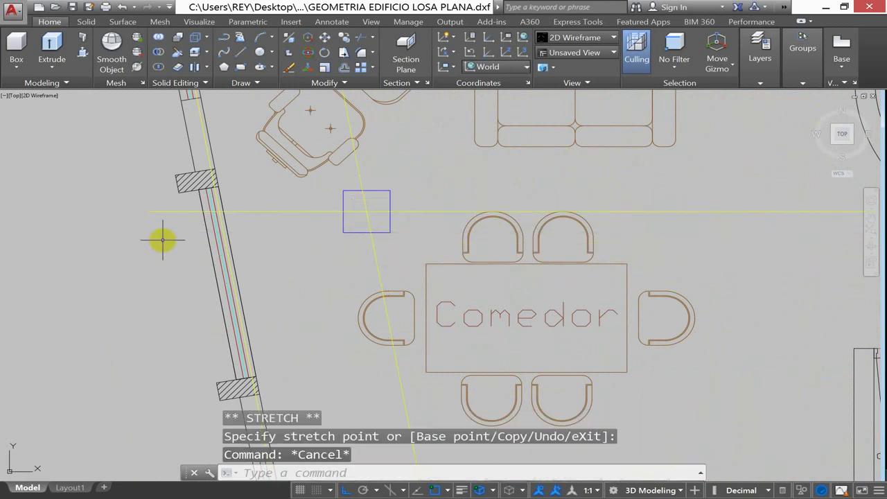
# Trim the stretched horizontal axis where it overhangs outside the outer inclined façade axis.
pyautogui.press('Escape')
pyautogui.press('Escape')
pyautogui.write('TRI')
pyautogui.press('Return')
pyautogui.scroll(8, 337, 278)
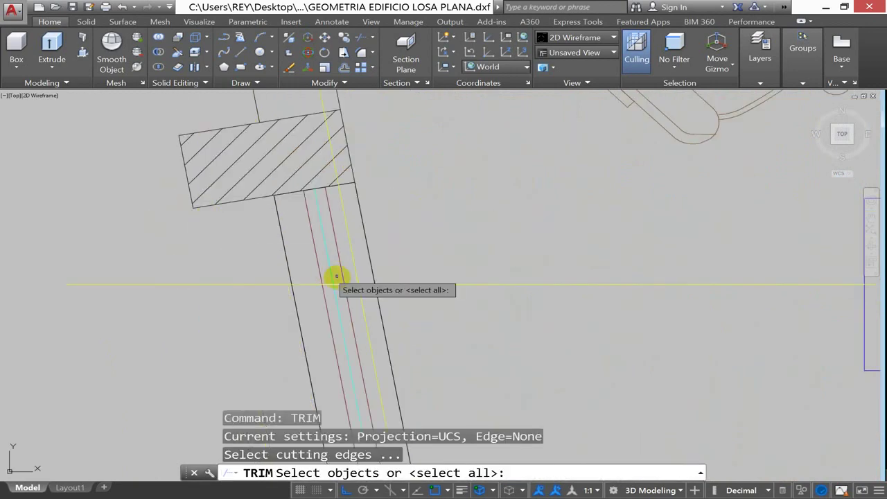
pyautogui.click(406, 269)
pyautogui.click(382, 303)
pyautogui.press('Return')
pyautogui.click(182, 268)
pyautogui.click(263, 259)
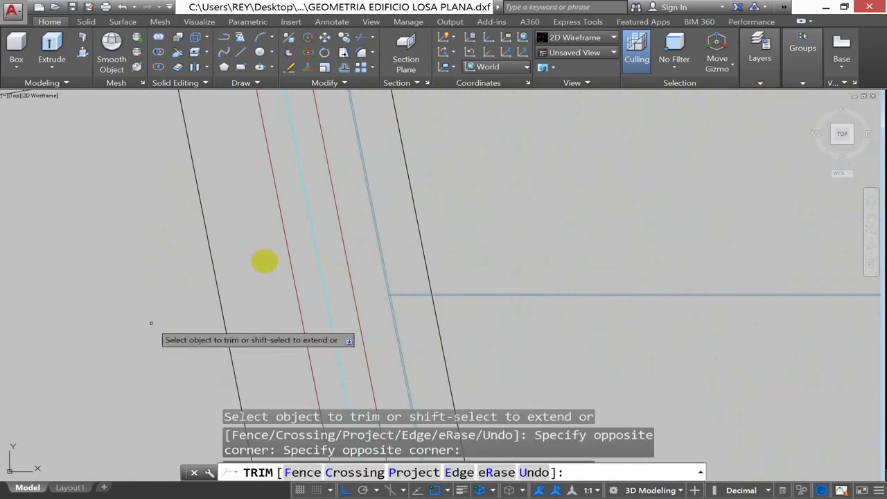
pyautogui.scroll(-5, 263, 312)
pyautogui.click(272, 310)
# Stretch the upper edge axis from its corner column to the upper end of the outer inclined façade axis.
pyautogui.scroll(-3, 263, 174)
pyautogui.scroll(10, 284, 247)
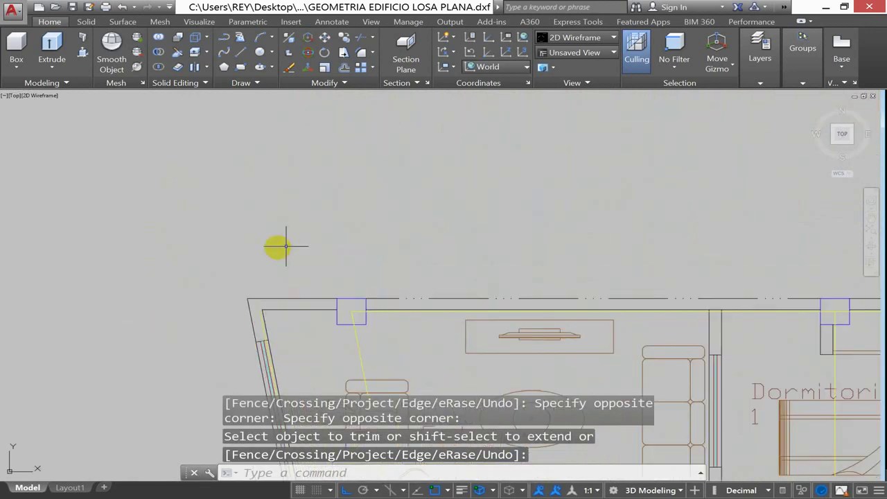
pyautogui.press('Return')
pyautogui.click(424, 257)
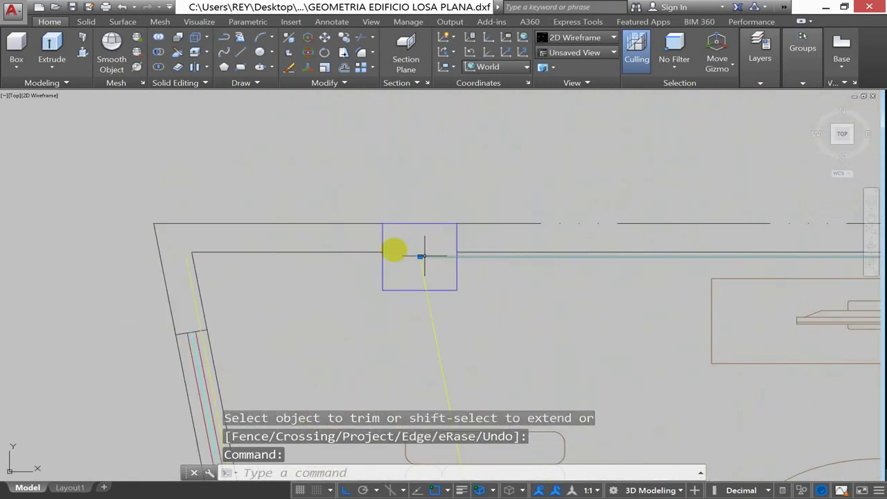
pyautogui.click(418, 256)
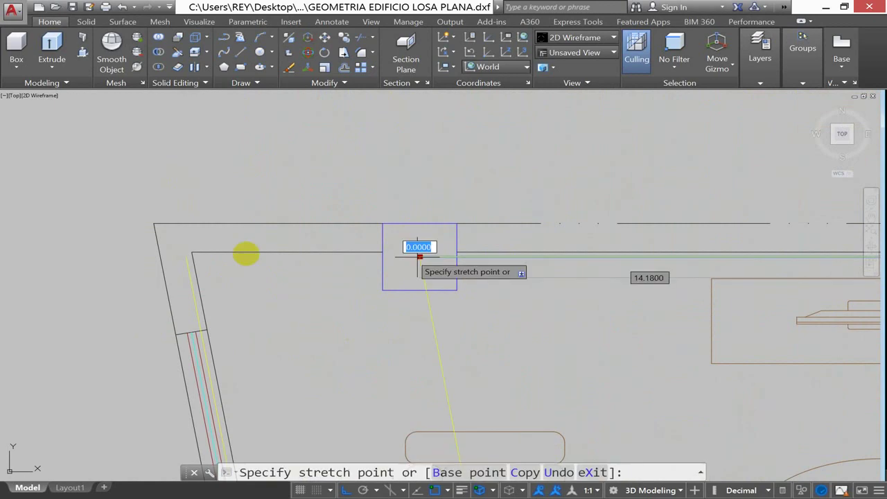
pyautogui.click(186, 256)
pyautogui.press('Escape')
# Stretch the lower edge axis from its corner column to the lower end of the outer inclined façade axis.
pyautogui.scroll(-8, 305, 241)
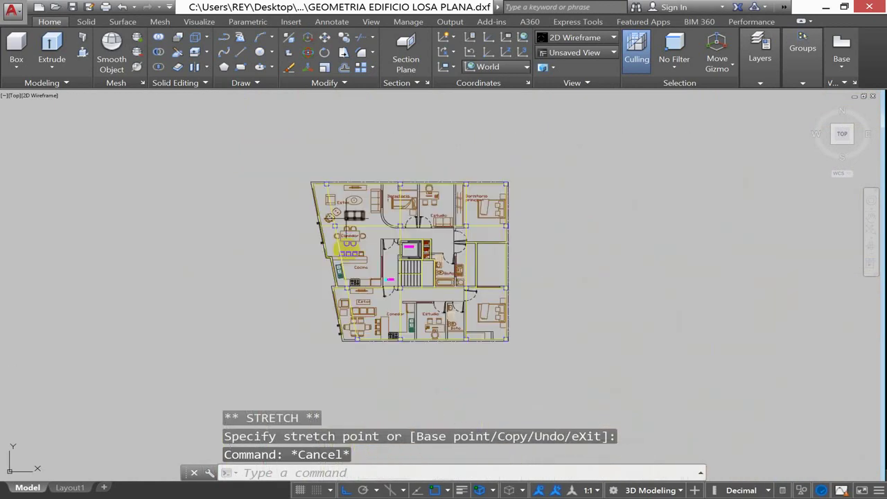
pyautogui.scroll(2, 342, 311)
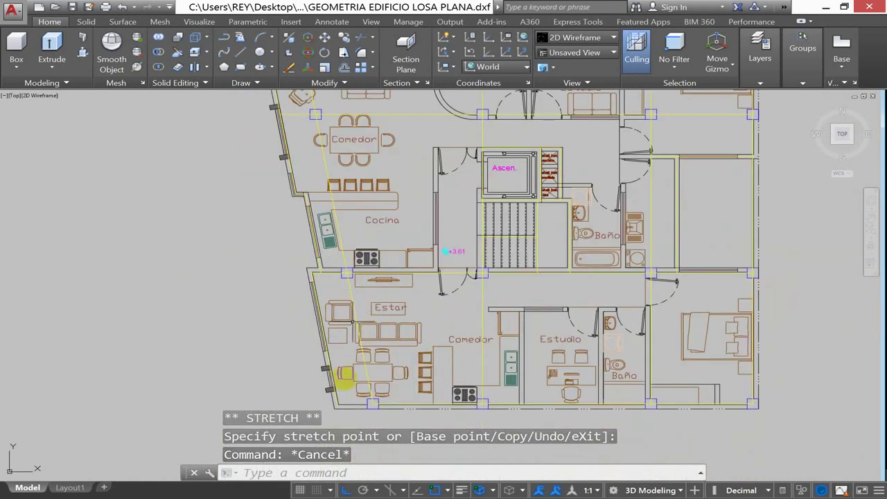
pyautogui.scroll(10, 344, 376)
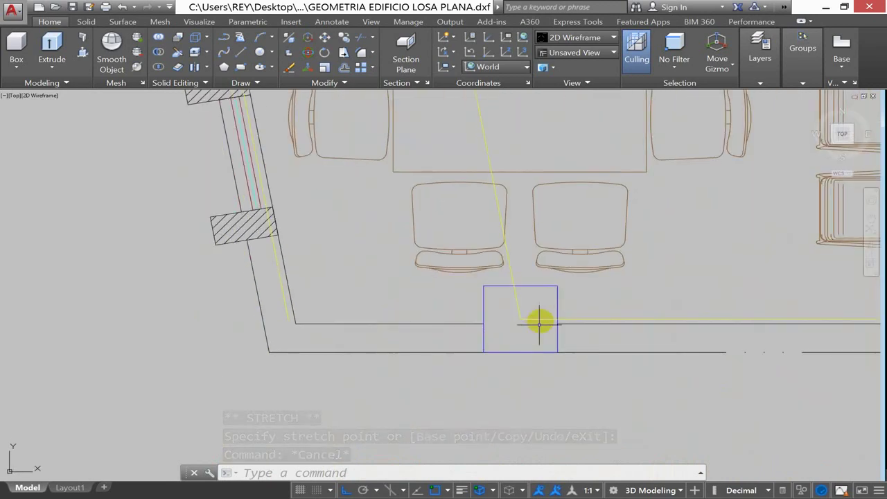
pyautogui.click(540, 322)
pyautogui.click(520, 319)
pyautogui.click(521, 319)
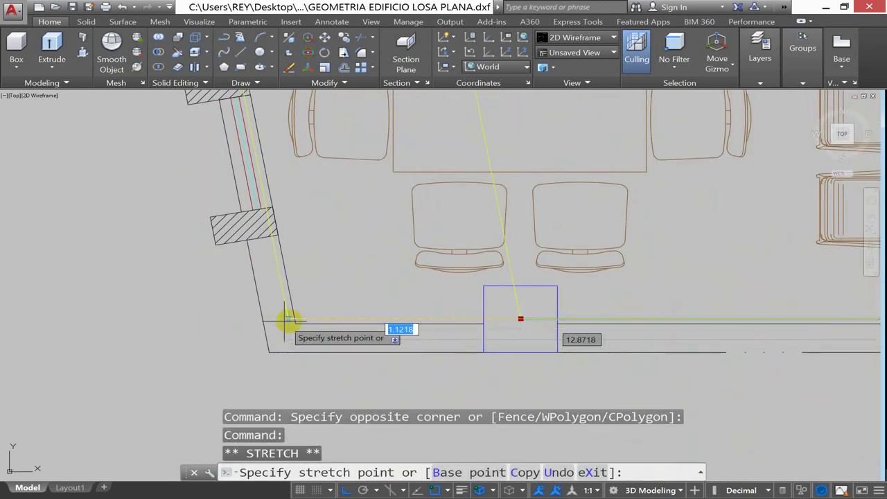
pyautogui.press('Escape')
pyautogui.scroll(2, 284, 331)
pyautogui.scroll(-6, 299, 334)
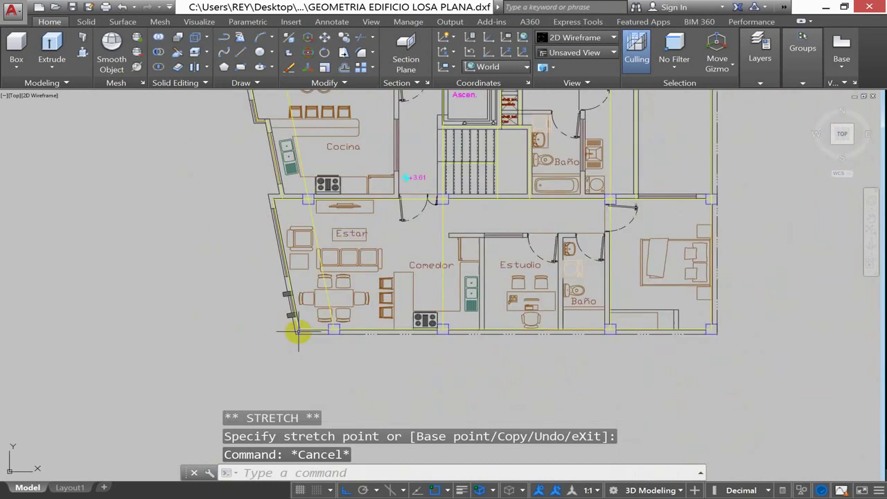
# Check the drawn axes around the elevator and stair core and across the whole floor plan.
pyautogui.scroll(-2, 299, 334)
pyautogui.scroll(4, 386, 201)
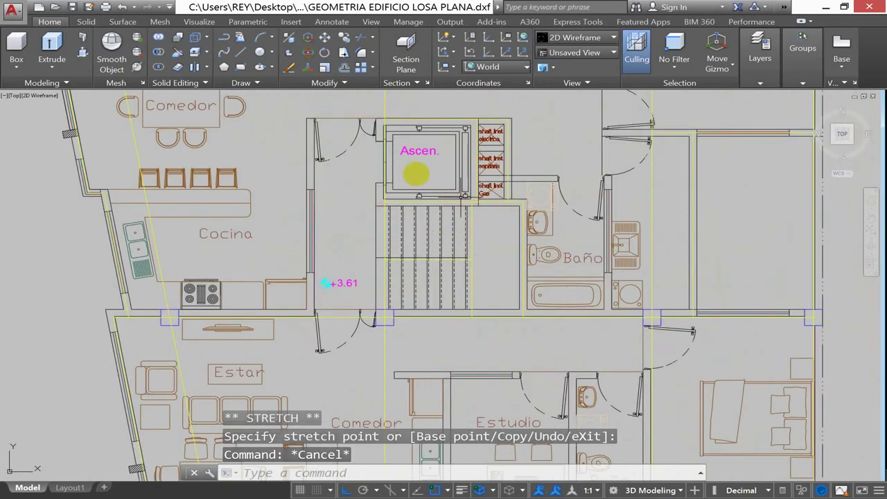
pyautogui.scroll(-4, 458, 241)
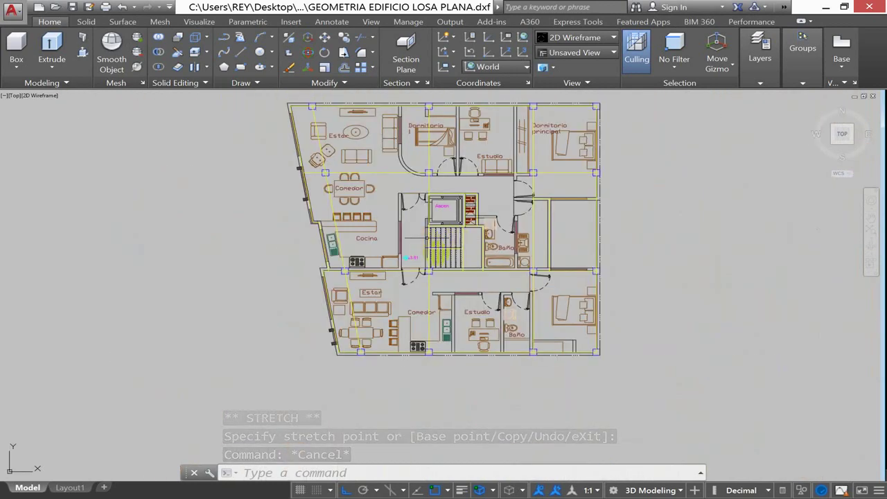
pyautogui.moveTo(390, 137); pyautogui.dragTo(427, 187, button='middle')
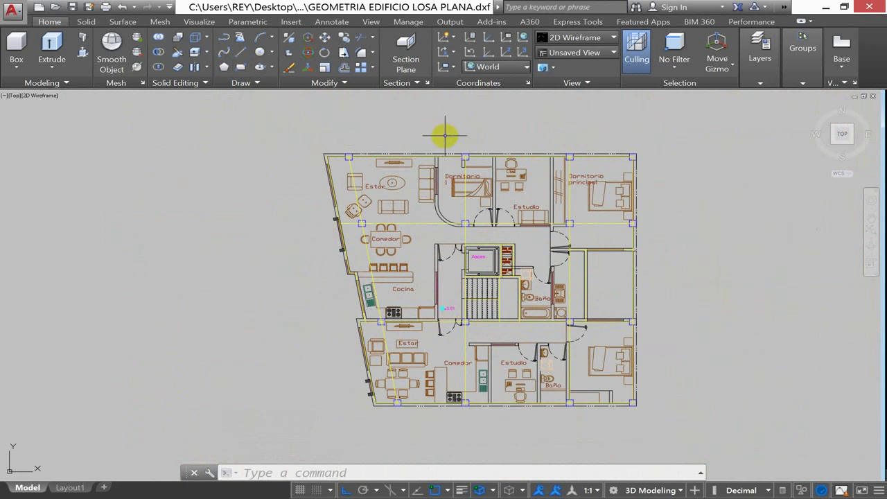
pyautogui.press('Escape')
pyautogui.press('Escape')
pyautogui.press('Escape')
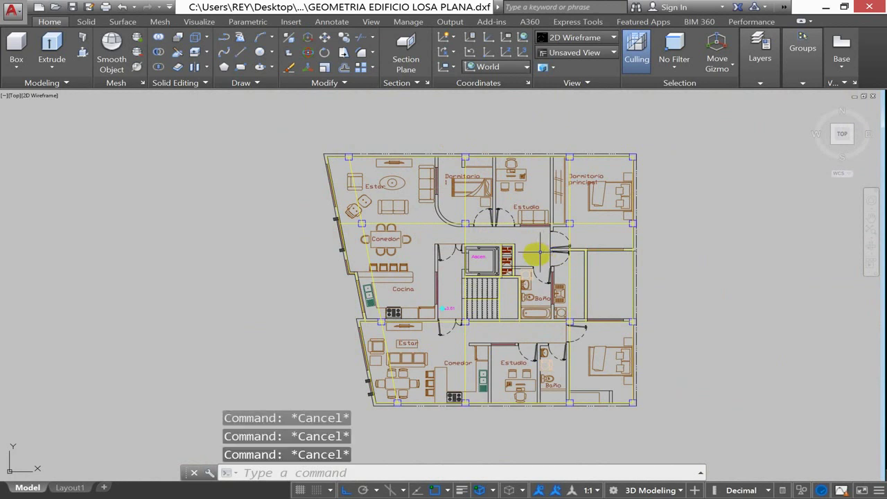
pyautogui.scroll(-2, 538, 255)
pyautogui.write('LAY')
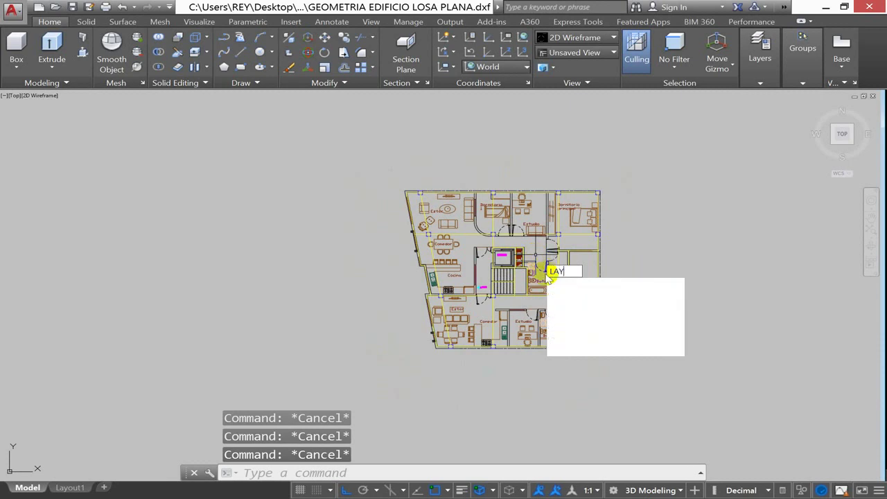
pyautogui.press('Return')
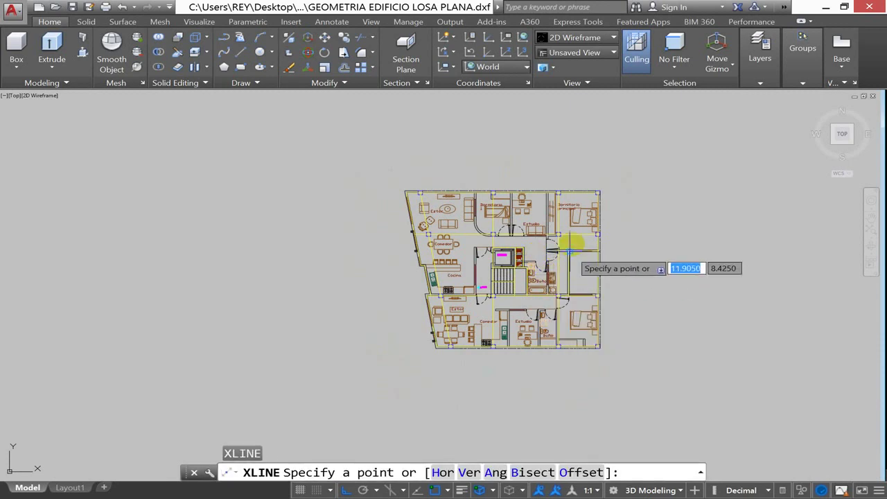
pyautogui.press('Escape')
# Isolate the FRAMES layer with LAYISO by picking one of the yellow axes.
pyautogui.write('LAYISO')
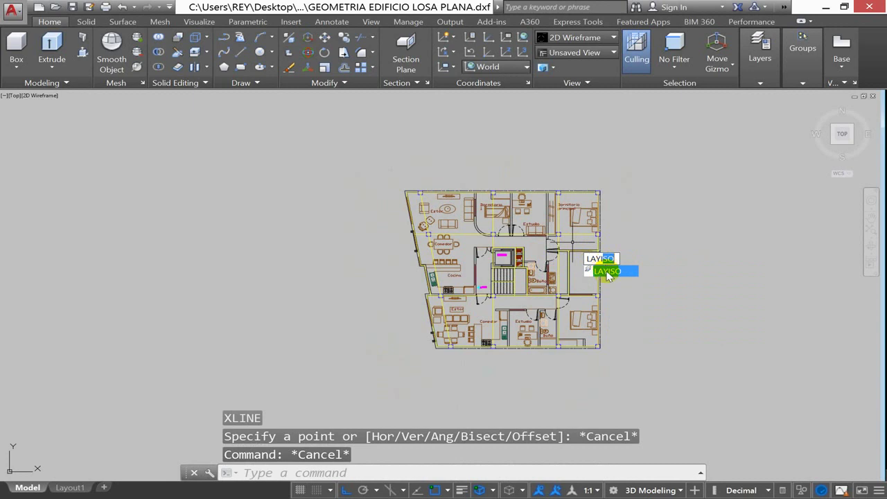
pyautogui.press('Return')
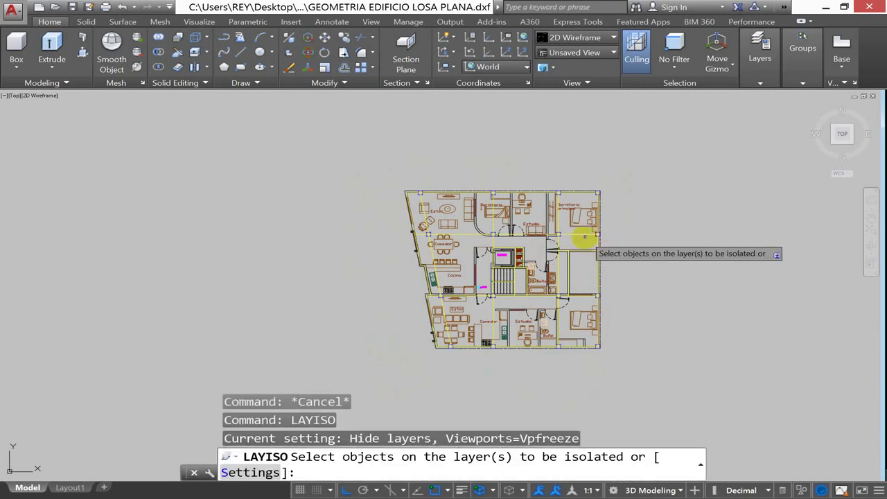
pyautogui.click(582, 243)
pyautogui.press('Return')
pyautogui.scroll(-1, 582, 243)
pyautogui.press('Escape')
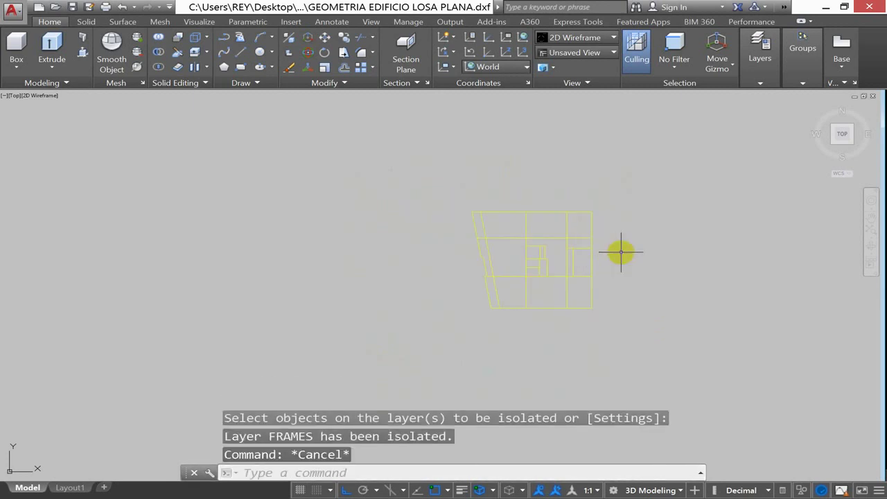
# Move all the frame axes horizontally to the left, clear of the architectural floor plan's location.
pyautogui.press('Escape')
pyautogui.write('m')
pyautogui.press('Return')
pyautogui.click(649, 198)
pyautogui.click(410, 343)
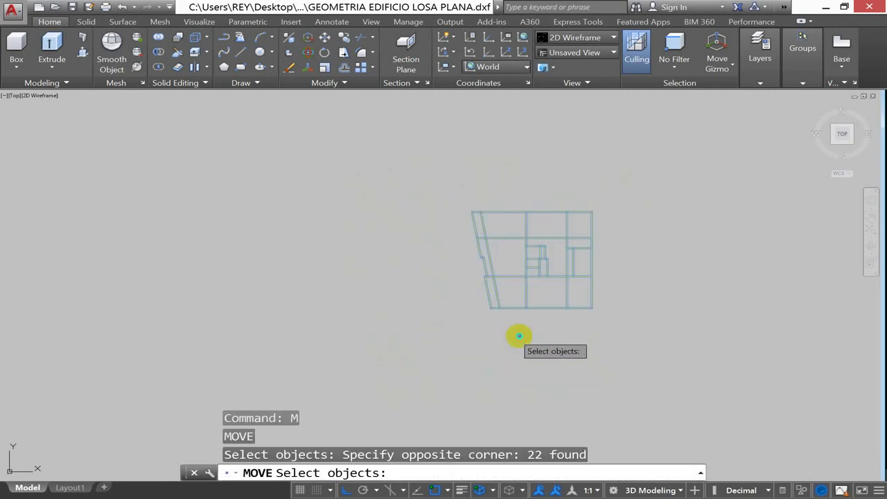
pyautogui.press('Return')
pyautogui.click(517, 337)
pyautogui.click(254, 342)
pyautogui.press('Escape')
pyautogui.press('Escape')
# Turn all layers back on and erase the entire architectural floor plan, keeping only the moved frame axes.
pyautogui.write('lay')
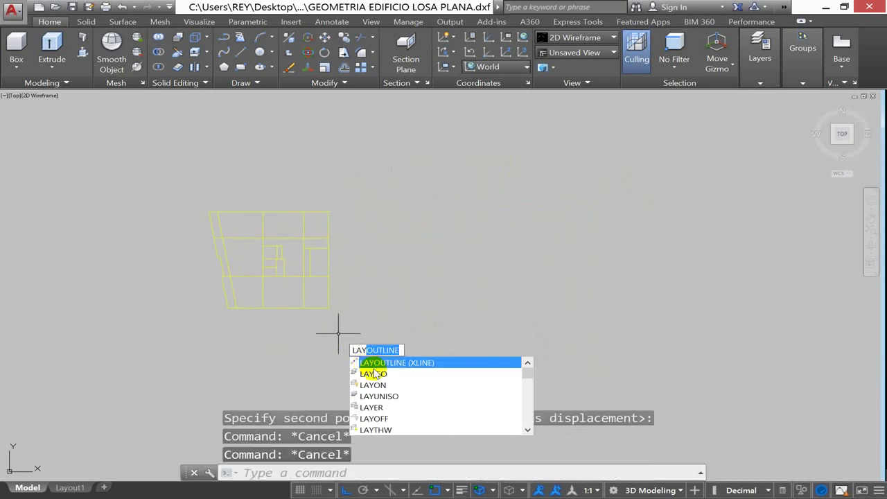
pyautogui.click(373, 385)
pyautogui.click(681, 180)
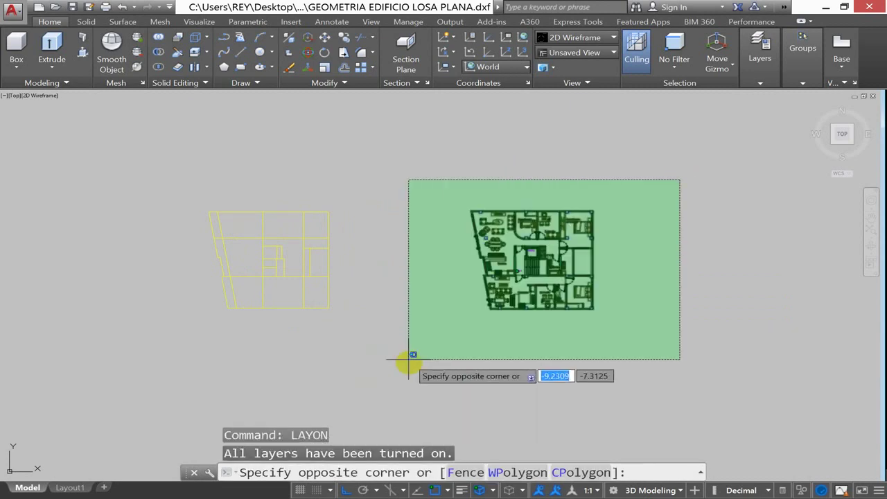
pyautogui.click(409, 359)
pyautogui.press('Delete')
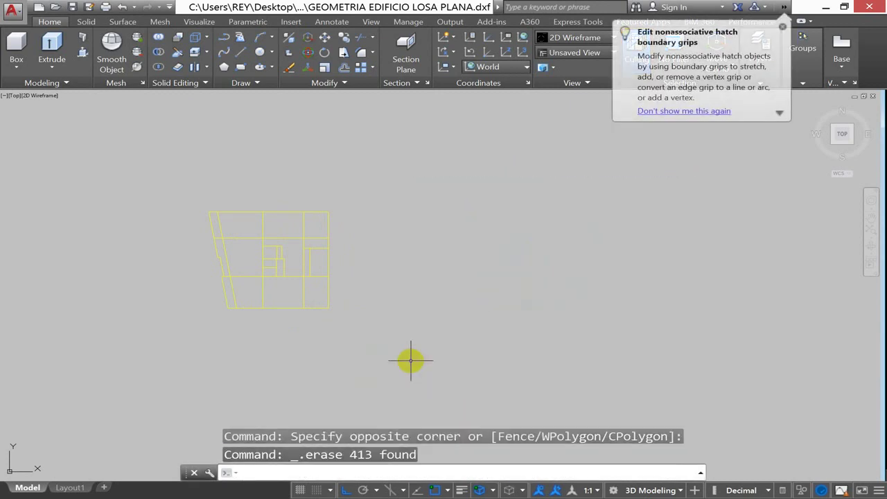
pyautogui.press('Escape')
pyautogui.press('Escape')
pyautogui.moveTo(317, 308); pyautogui.dragTo(362, 315, button='middle')
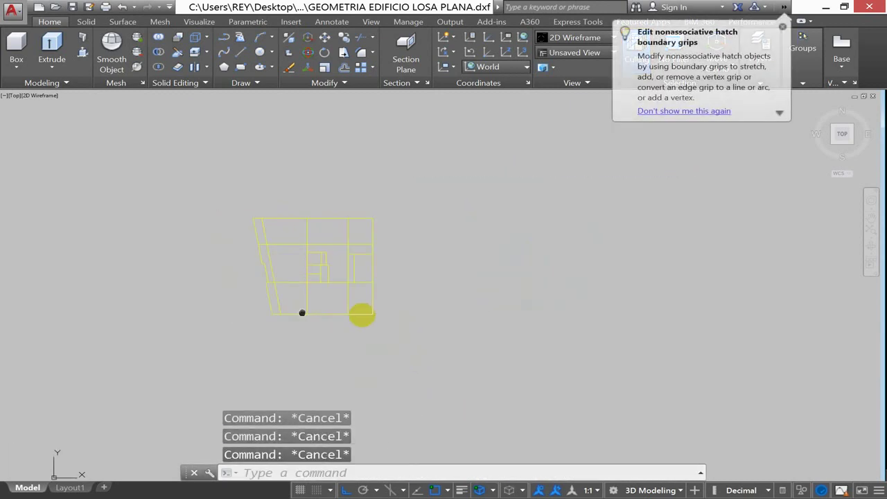
# Draw a vertical auxiliary line from the upper end of the inner inclined axis down past the lower edge axis.
pyautogui.write('l')
pyautogui.press('Return')
pyautogui.scroll(3, 323, 279)
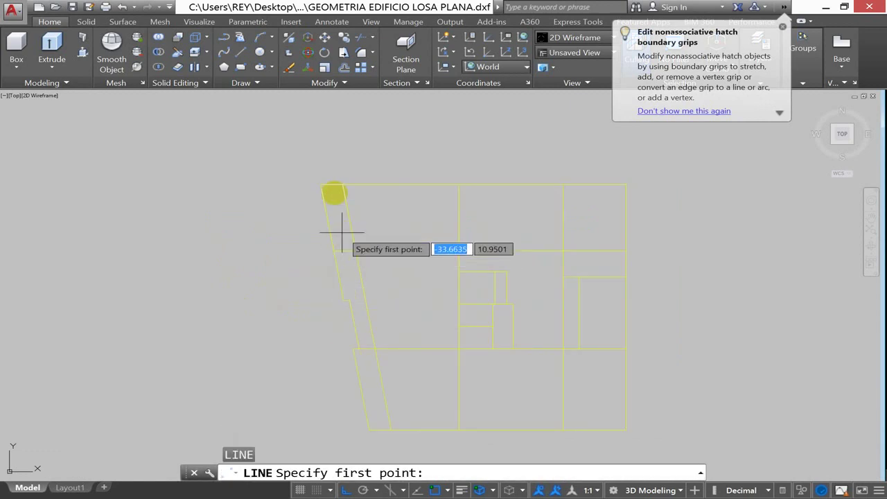
pyautogui.click(342, 185)
pyautogui.scroll(-3, 305, 326)
pyautogui.click(301, 379)
pyautogui.scroll(3, 312, 347)
pyautogui.press('Return')
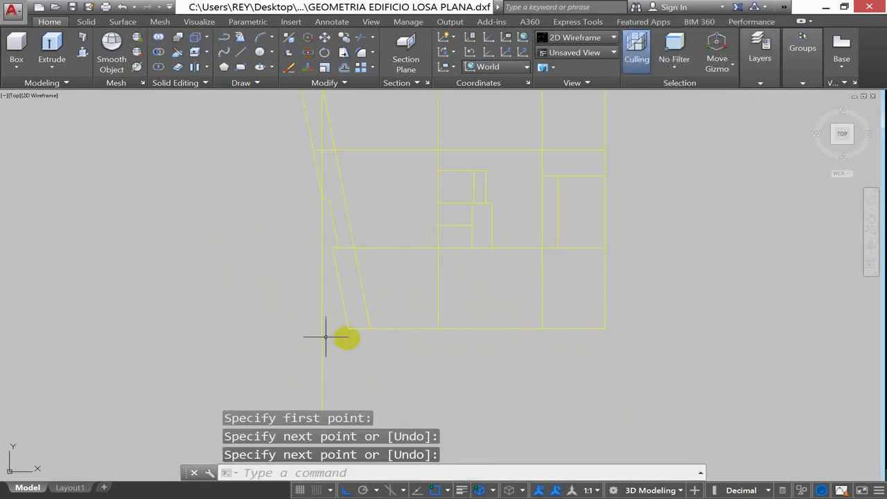
# Draw a horizontal auxiliary line from the inner inclined axis's lower end to the vertical auxiliary line.
pyautogui.press('Return')
pyautogui.click(368, 328)
pyautogui.click(321, 328)
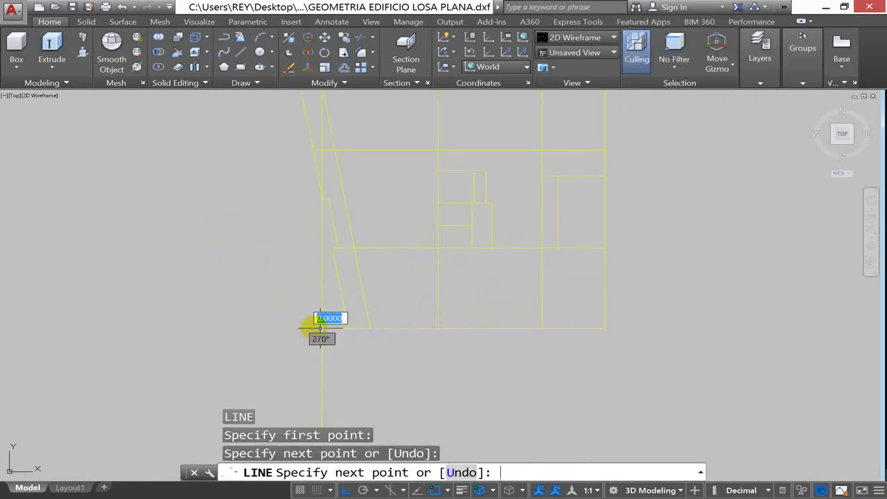
pyautogui.press('Return')
pyautogui.scroll(-4, 273, 341)
# Draw a horizontal reference line starting at the origin 0,0 and running left toward the frame axes.
pyautogui.press('Return')
pyautogui.write('0')
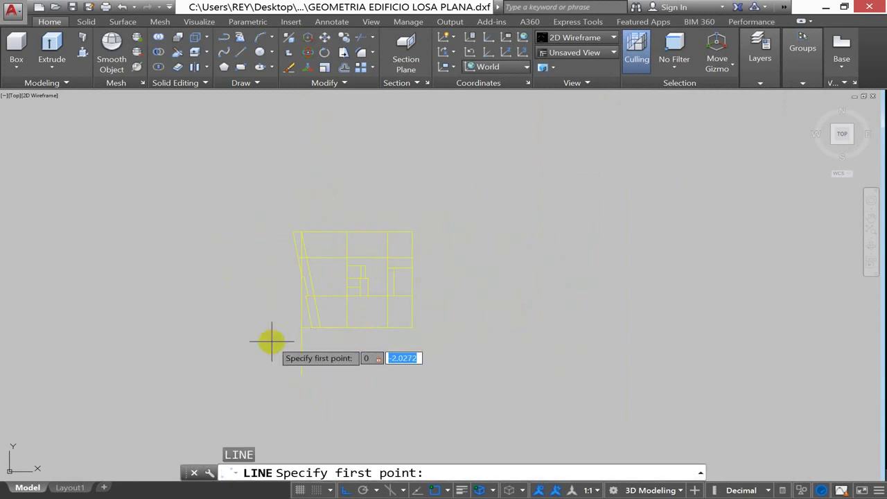
pyautogui.write(',0')
pyautogui.press('Return')
pyautogui.click(444, 328)
pyautogui.press('Escape')
pyautogui.press('Escape')
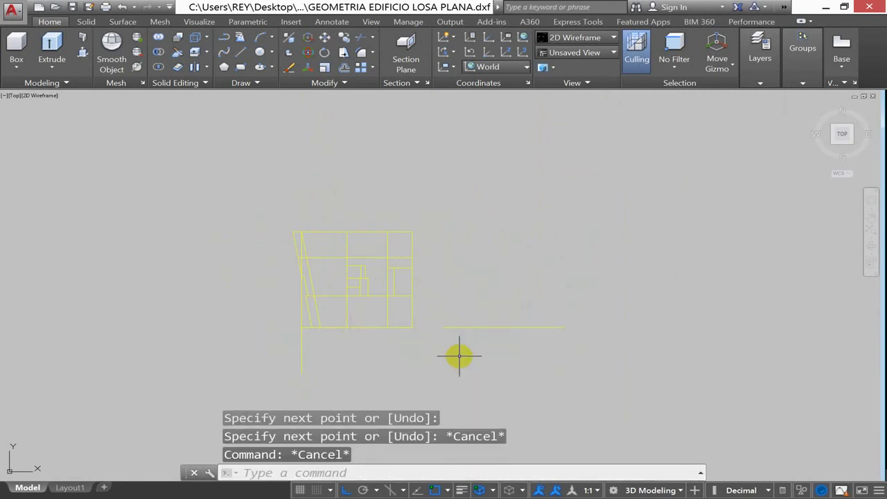
# Move the frame axes and their auxiliary lines so the auxiliary lines' intersection lands on the reference line's origin endpoint.
pyautogui.write('M')
pyautogui.press('Return')
pyautogui.click(422, 218)
pyautogui.click(228, 361)
pyautogui.scroll(2, 284, 328)
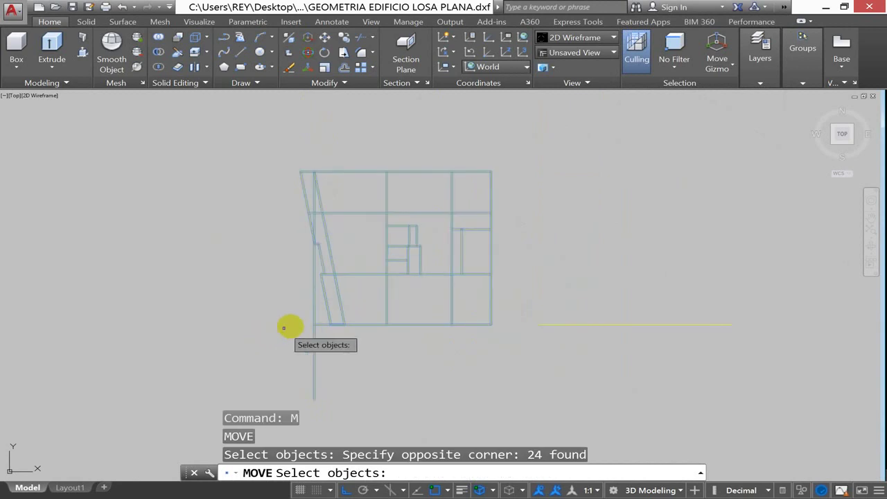
pyautogui.press('Return')
pyautogui.click(316, 324)
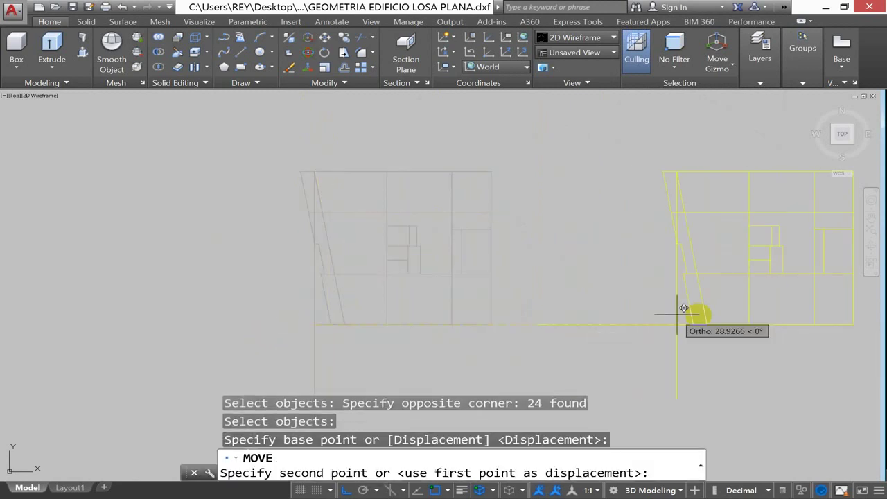
pyautogui.click(734, 323)
pyautogui.press('Escape')
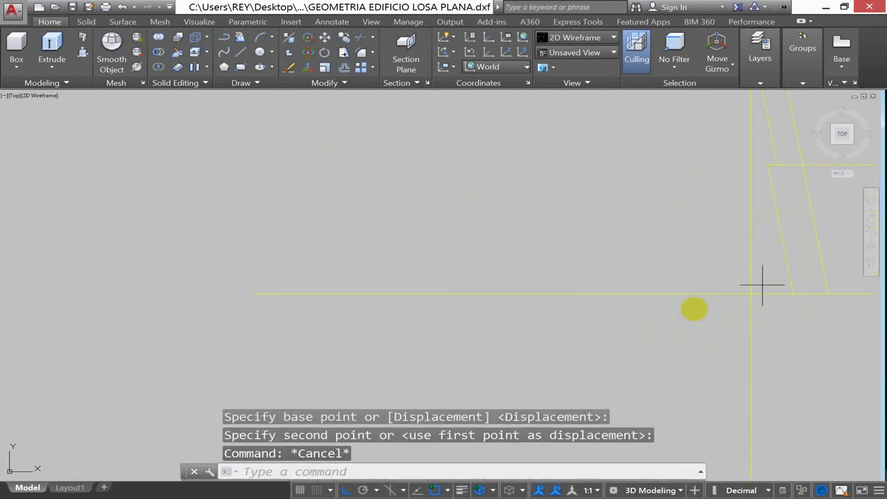
# Erase the vertical auxiliary line, the horizontal auxiliary line and the reference line.
pyautogui.click(687, 310)
pyautogui.press('Delete')
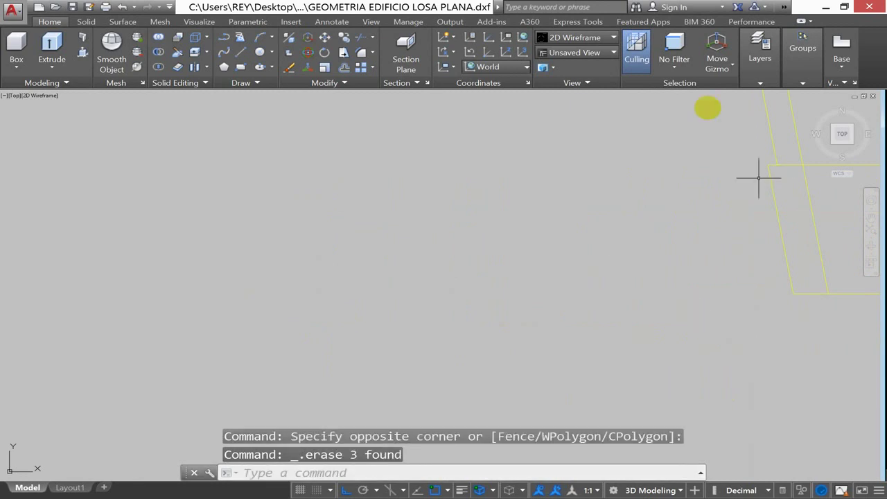
pyautogui.press('Escape')
pyautogui.press('Escape')
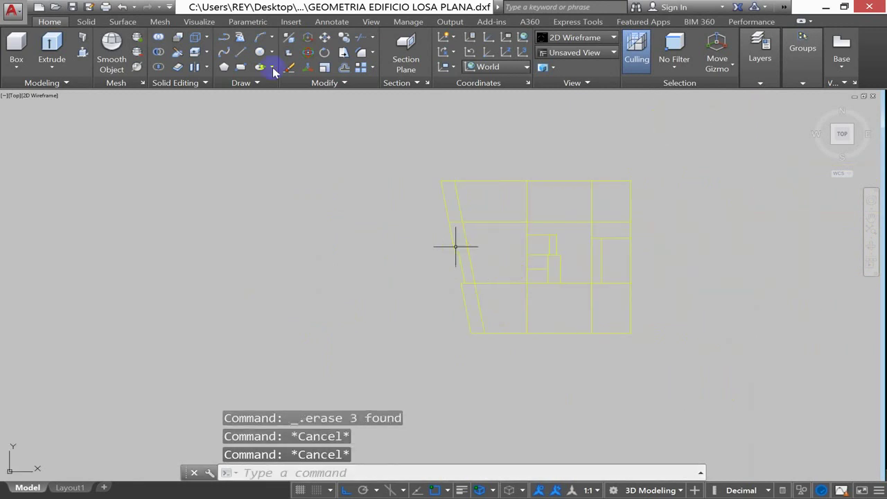
pyautogui.click(186, 21)
pyautogui.click(15, 50)
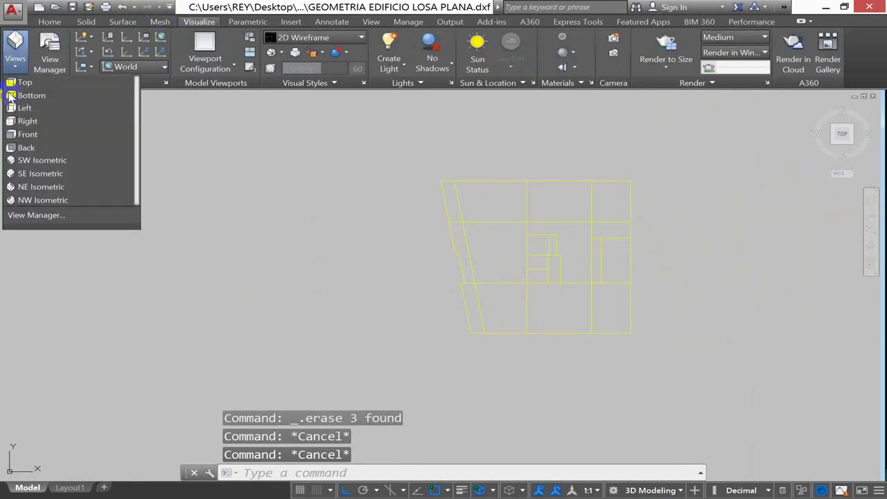
pyautogui.click(38, 162)
pyautogui.press('Escape')
pyautogui.press('Escape')
pyautogui.press('Escape')
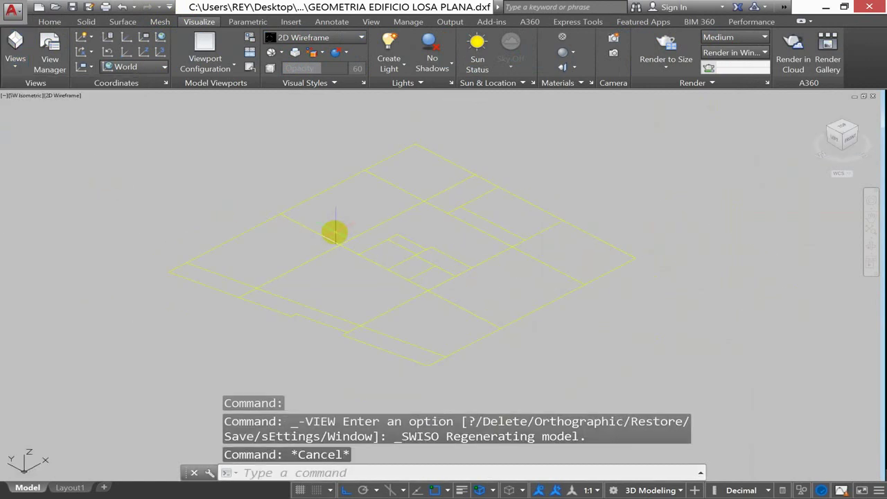
pyautogui.scroll(-2, 345, 237)
pyautogui.write('M')
pyautogui.press('Return')
pyautogui.click(589, 144)
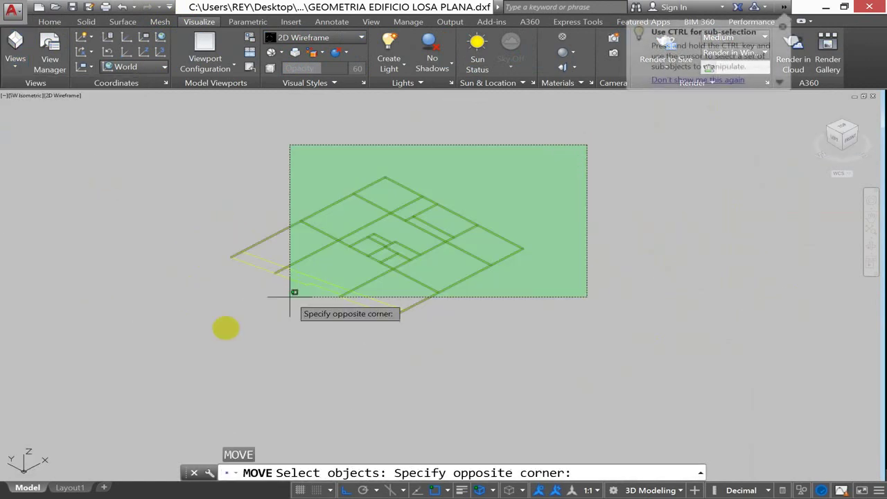
pyautogui.click(182, 360)
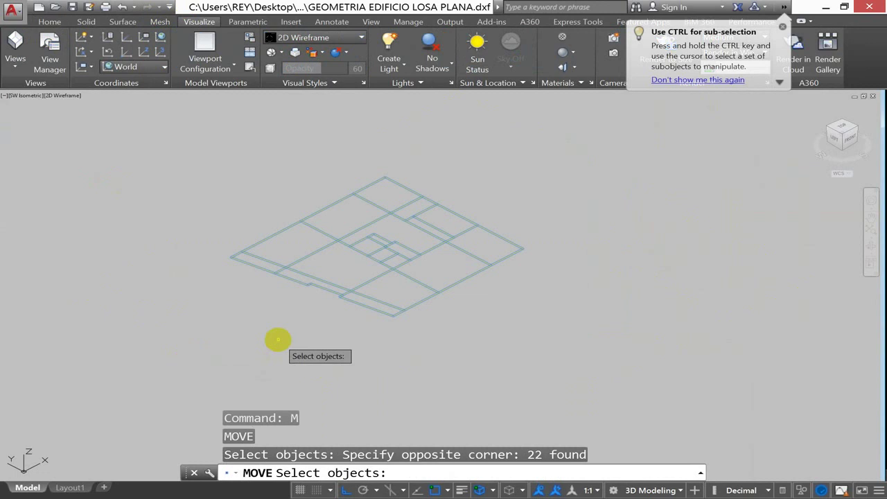
pyautogui.press('Escape')
pyautogui.press('Escape')
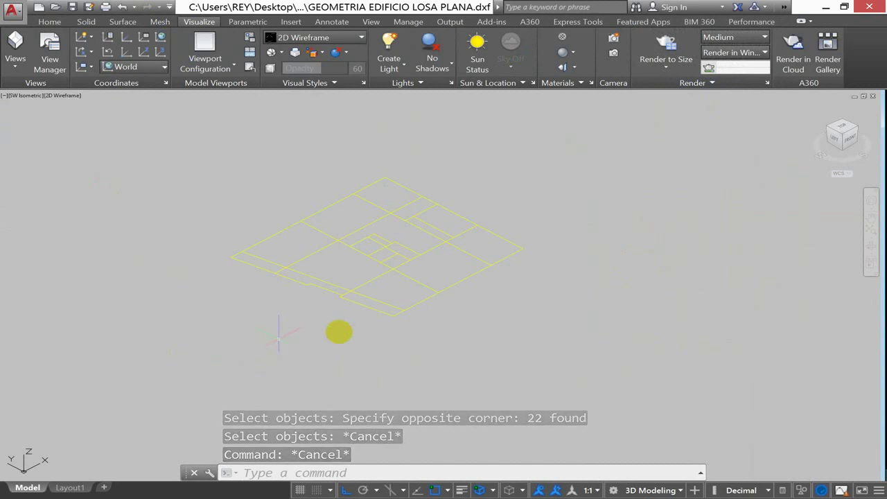
pyautogui.press('Escape')
pyautogui.press('Escape')
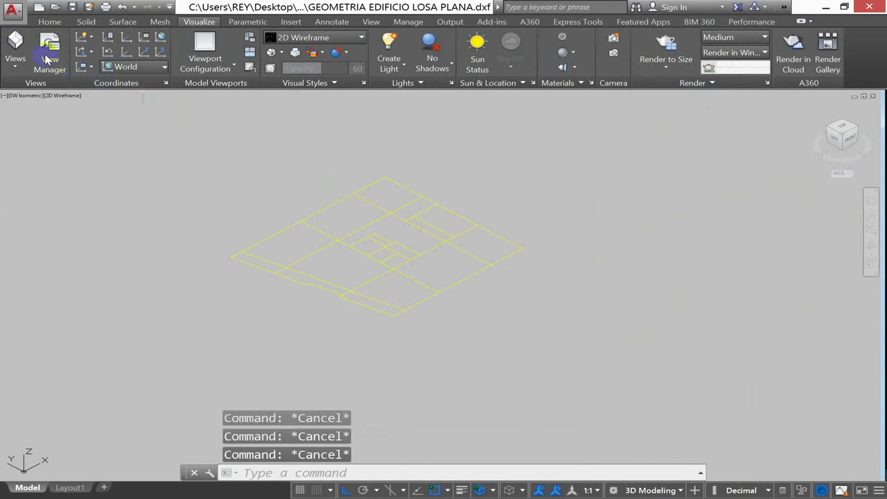
pyautogui.click(14, 63)
pyautogui.click(38, 86)
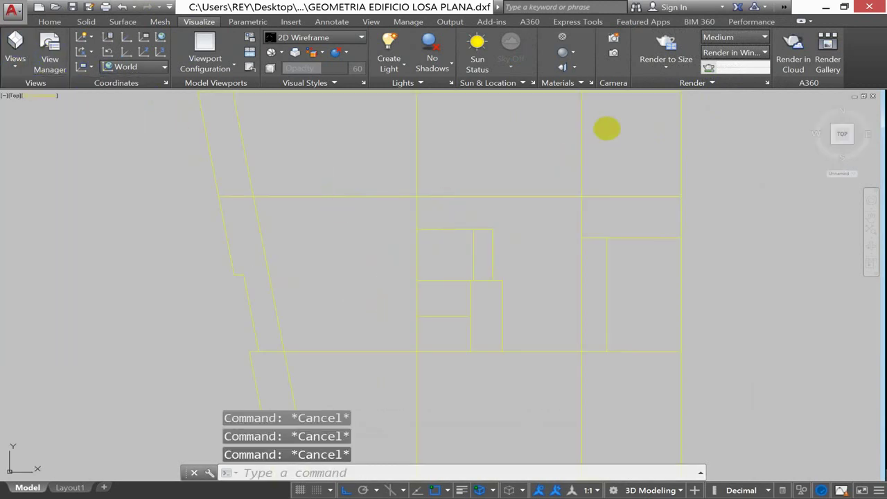
# Make the red layer current for drawing the slab faces.
pyautogui.click(50, 23)
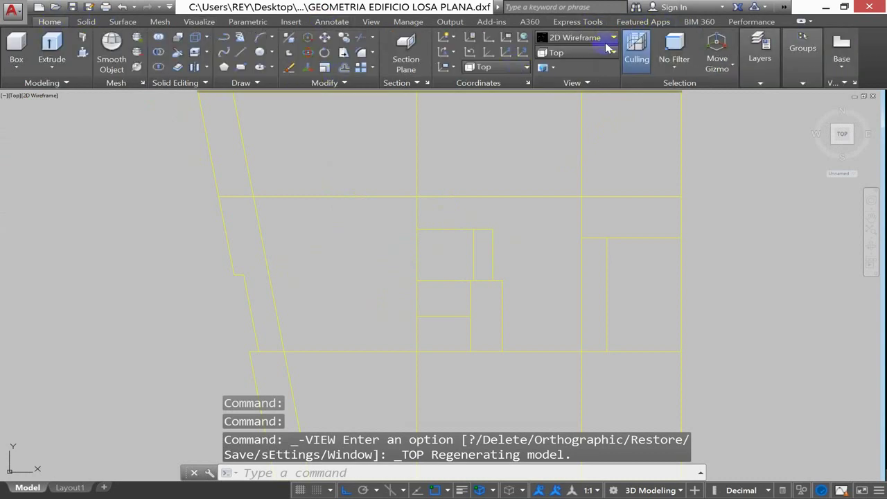
pyautogui.moveTo(776, 54)
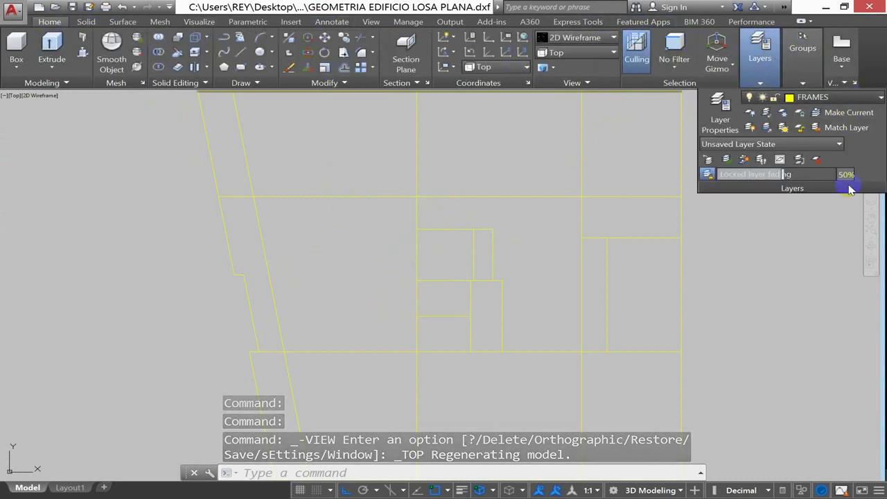
pyautogui.click(832, 97)
pyautogui.click(813, 337)
pyautogui.press('Escape')
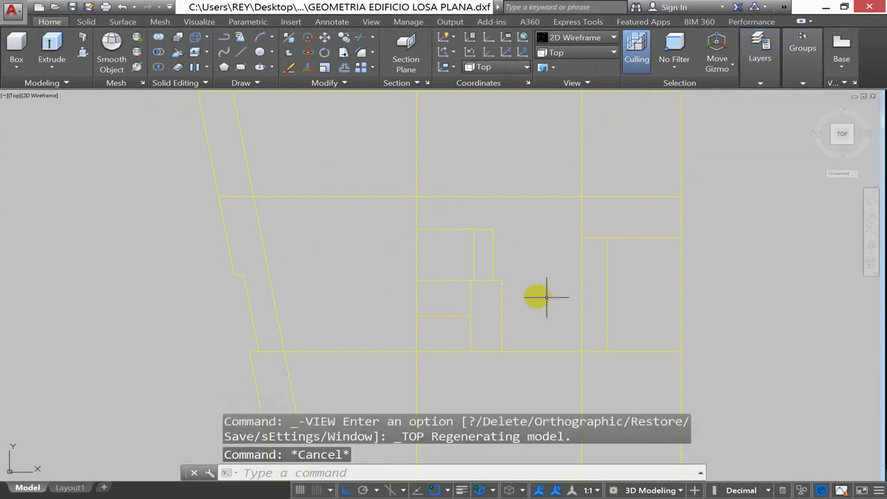
pyautogui.press('Escape')
# Draw a four-point 3DFACE over the full upper strip of the slab, from the right edge to the outer inclined edge.
pyautogui.scroll(-3, 523, 293)
pyautogui.scroll(2, 470, 262)
pyautogui.press('Escape')
pyautogui.write('3')
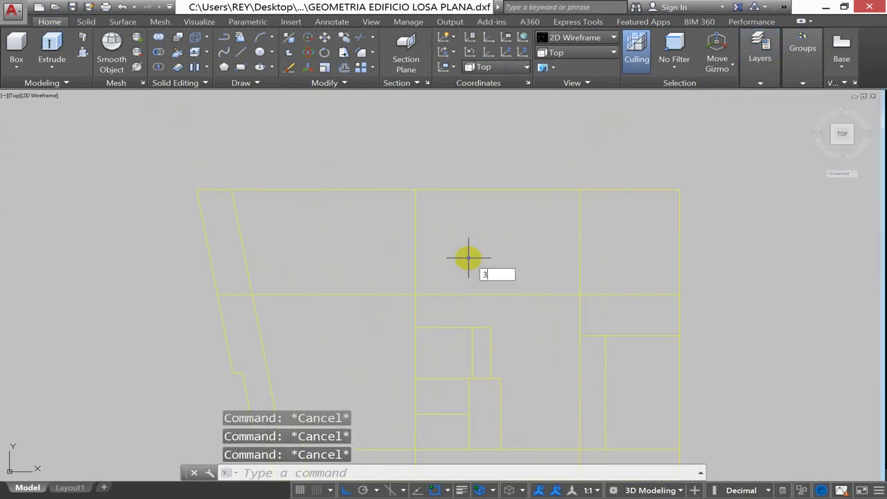
pyautogui.write('DFACE')
pyautogui.press('Return')
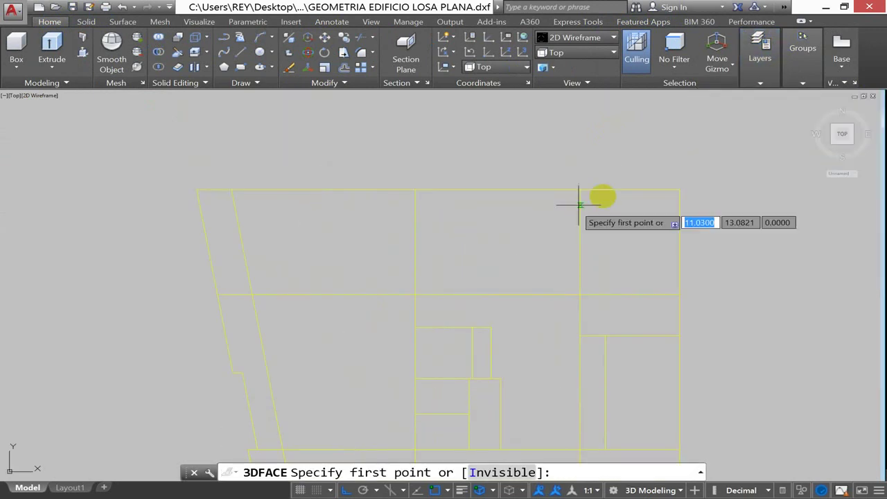
pyautogui.click(679, 188)
pyautogui.click(197, 189)
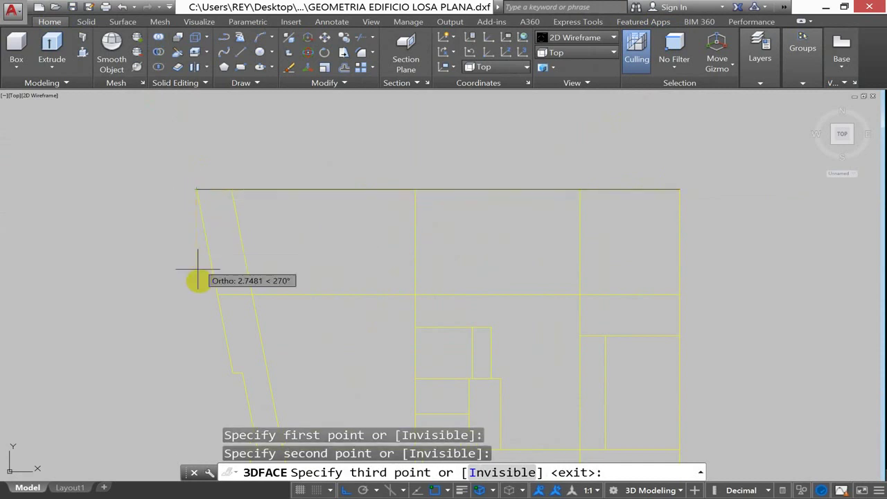
pyautogui.click(217, 294)
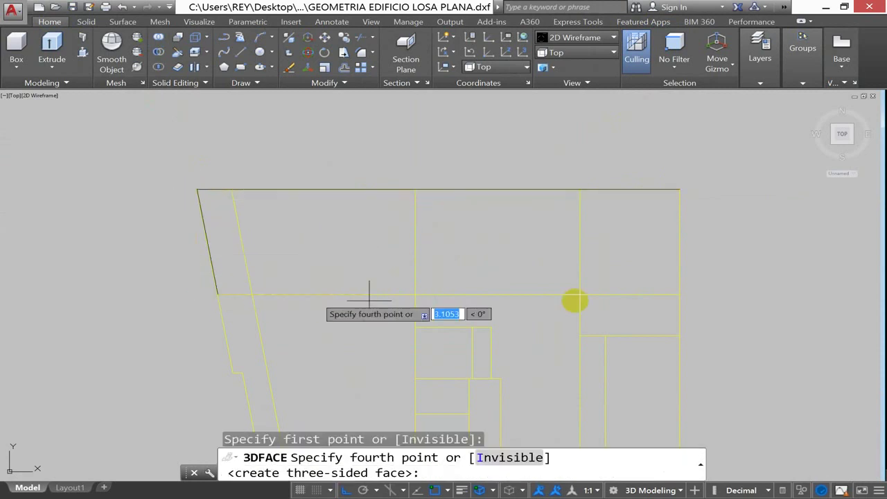
pyautogui.click(677, 295)
pyautogui.moveTo(600, 297); pyautogui.dragTo(590, 196, button='middle')
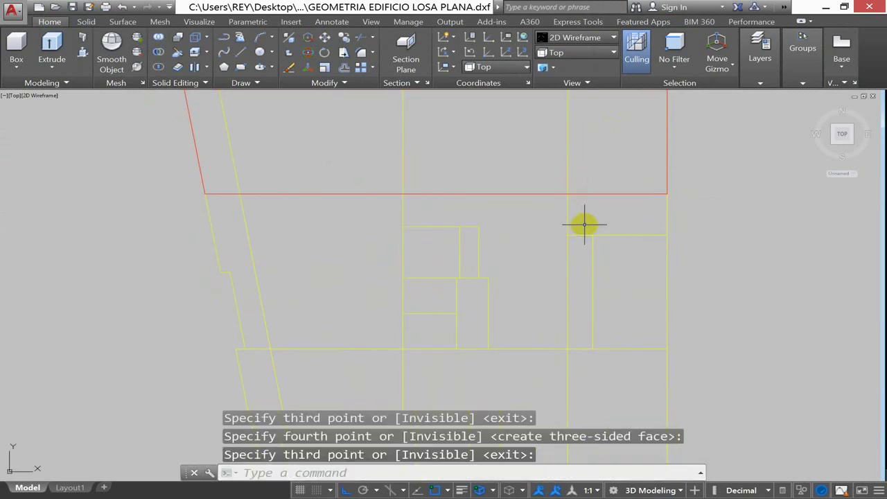
pyautogui.press('Return')
# Draw a four-point 3DFACE over the right bay of the slab's middle strip.
pyautogui.press('Return')
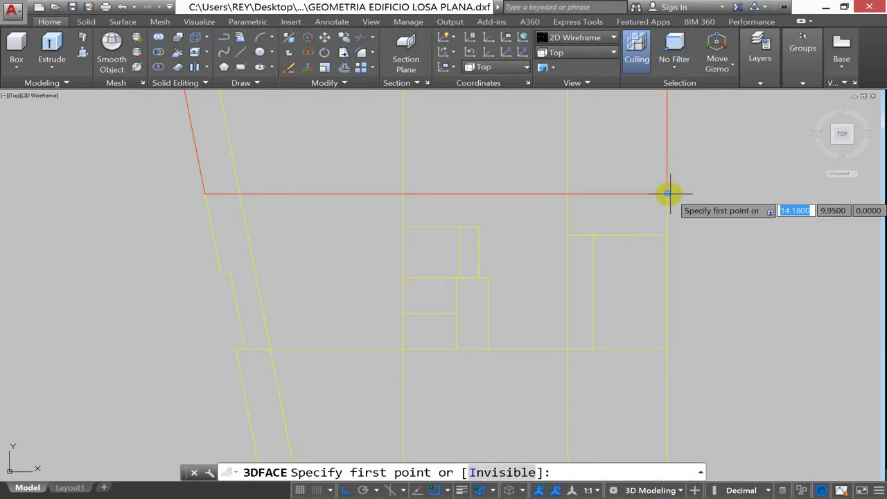
pyautogui.click(668, 193)
pyautogui.click(568, 194)
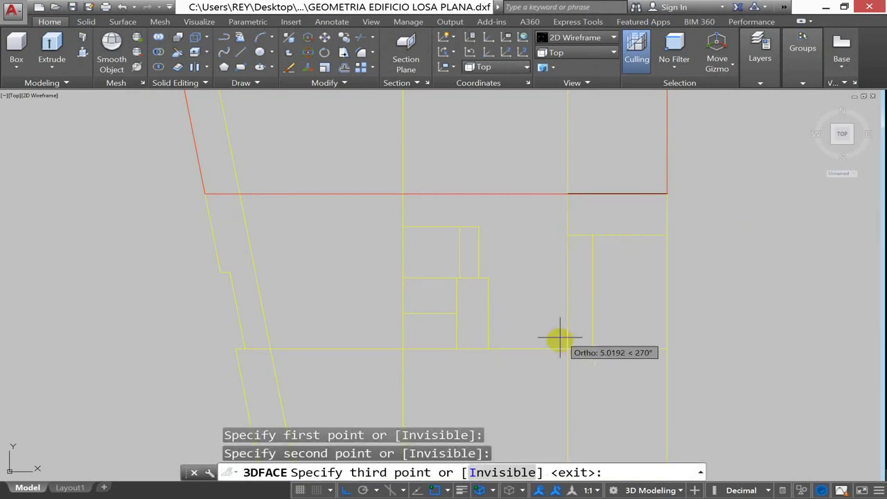
pyautogui.click(568, 349)
pyautogui.click(665, 352)
pyautogui.press('Return')
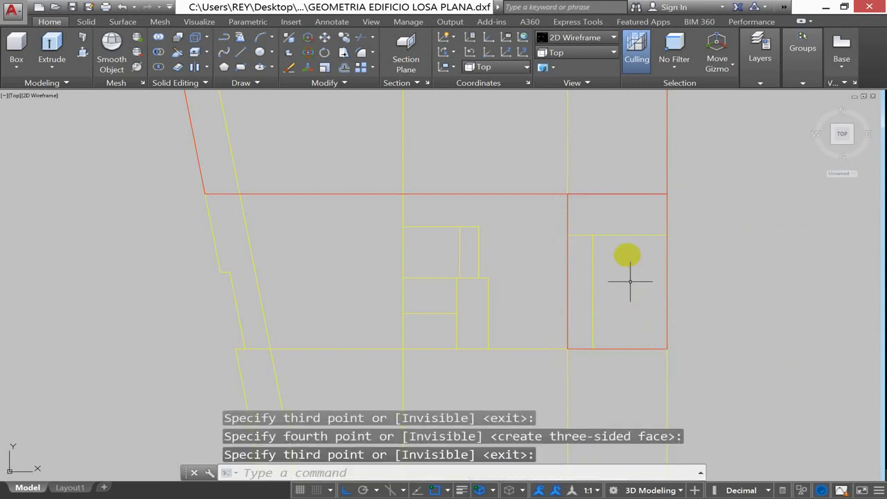
# Draw a four-point 3DFACE over the central bay of the slab's middle strip.
pyautogui.moveTo(621, 273); pyautogui.dragTo(669, 239, button='middle')
pyautogui.press('Return')
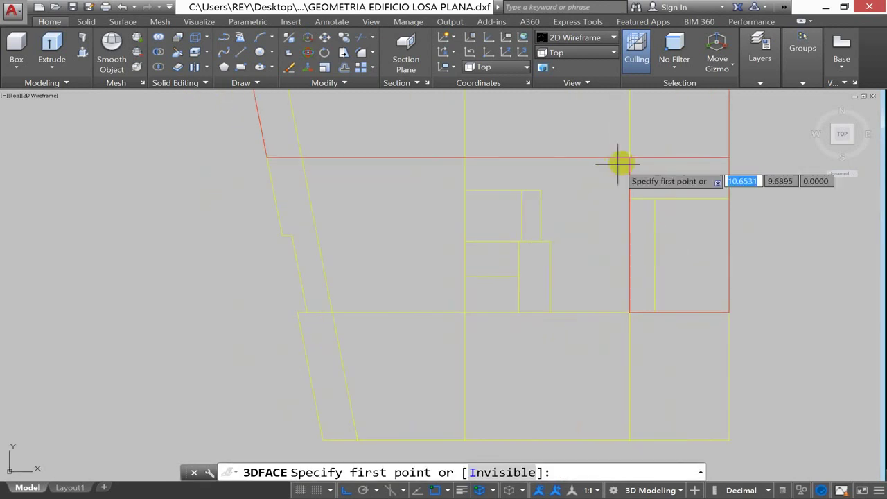
pyautogui.click(626, 158)
pyautogui.click(465, 158)
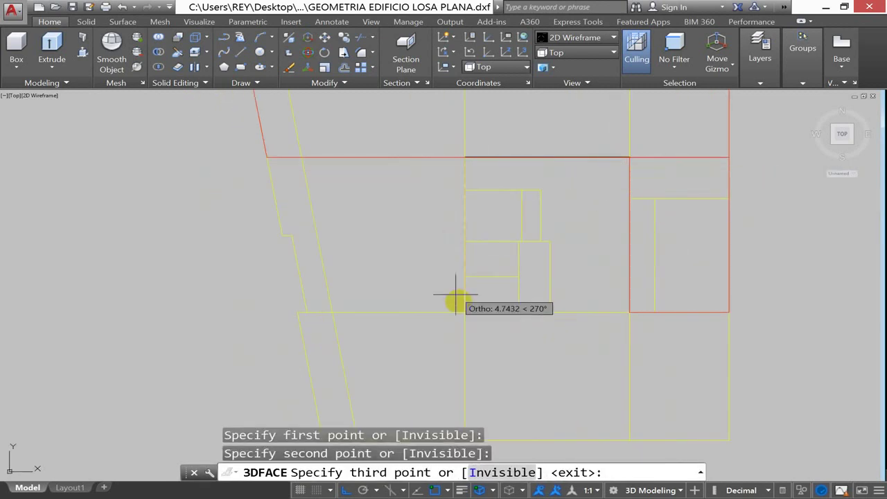
pyautogui.click(464, 313)
pyautogui.click(630, 312)
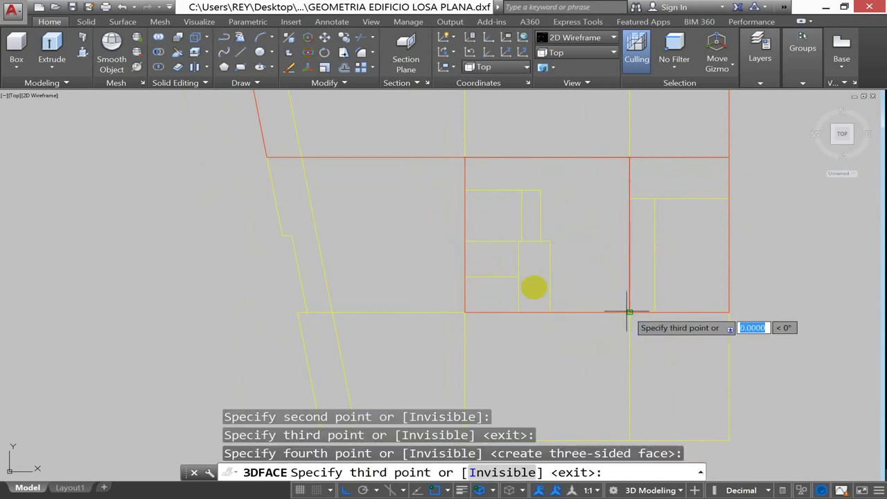
pyautogui.press('Return')
# Draw a four-point 3DFACE over the left bay of the middle strip, ending at the lower horizontal axis's left end.
pyautogui.press('Return')
pyautogui.click(464, 157)
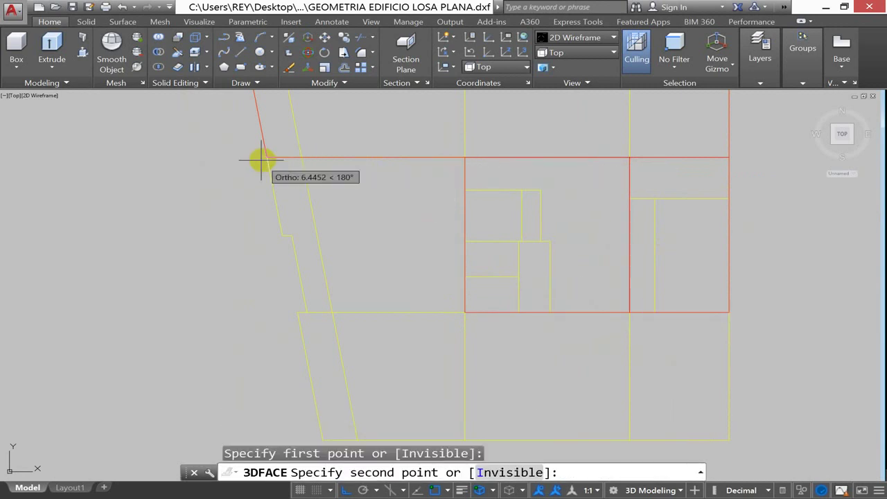
pyautogui.click(266, 158)
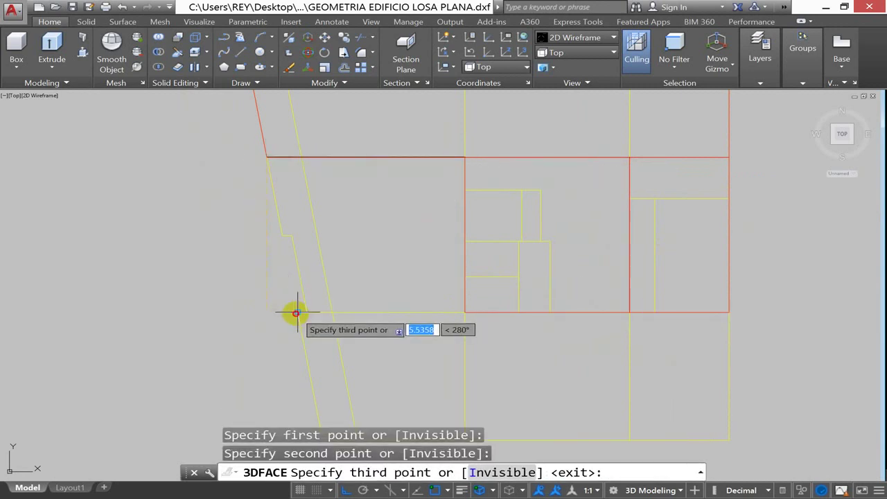
pyautogui.click(298, 312)
pyautogui.click(464, 313)
pyautogui.press('Return')
pyautogui.moveTo(426, 303)
pyautogui.mouseDown(button='middle')
pyautogui.moveTo(384, 252)
pyautogui.moveTo(407, 224)
pyautogui.mouseUp(button='middle')
pyautogui.scroll(-1, 406, 224)
pyautogui.scroll(1, 422, 246)
pyautogui.press('Return')
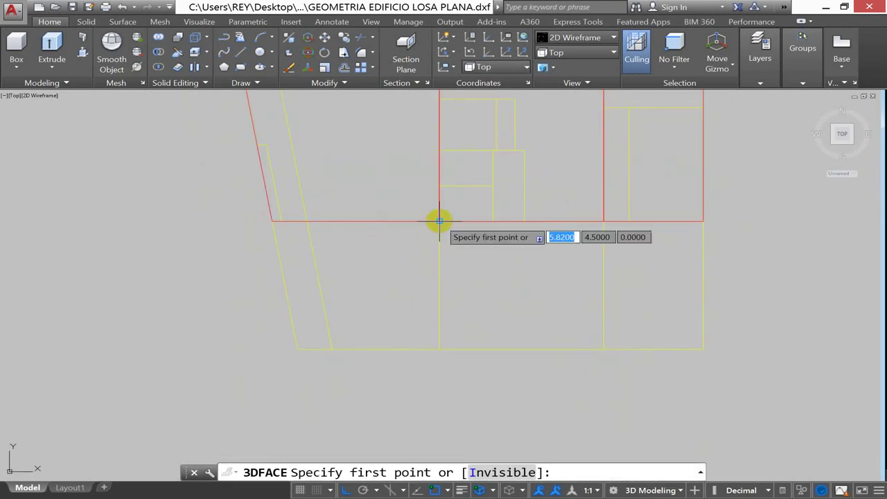
pyautogui.click(439, 221)
pyautogui.press('Escape')
pyautogui.press('Escape')
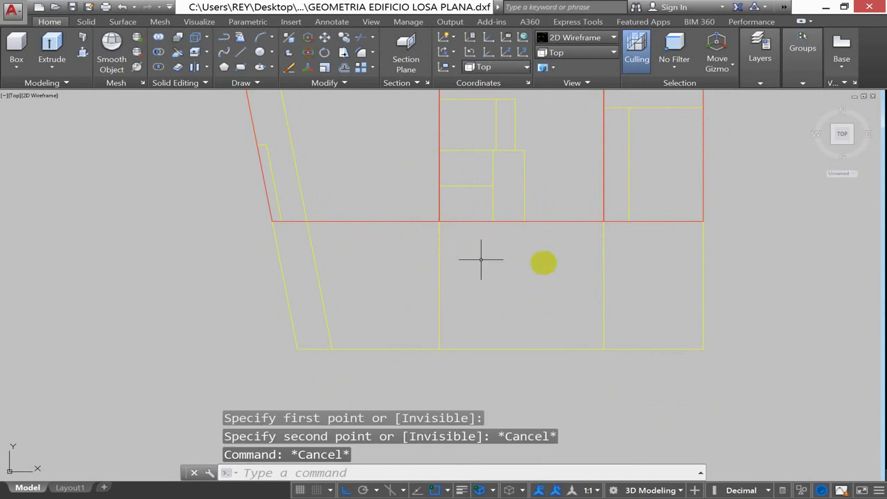
# Draw a four-point 3DFACE over the full lower strip of the slab, from the right edge to the outer inclined edge.
pyautogui.press('Return')
pyautogui.write('3DFACE')
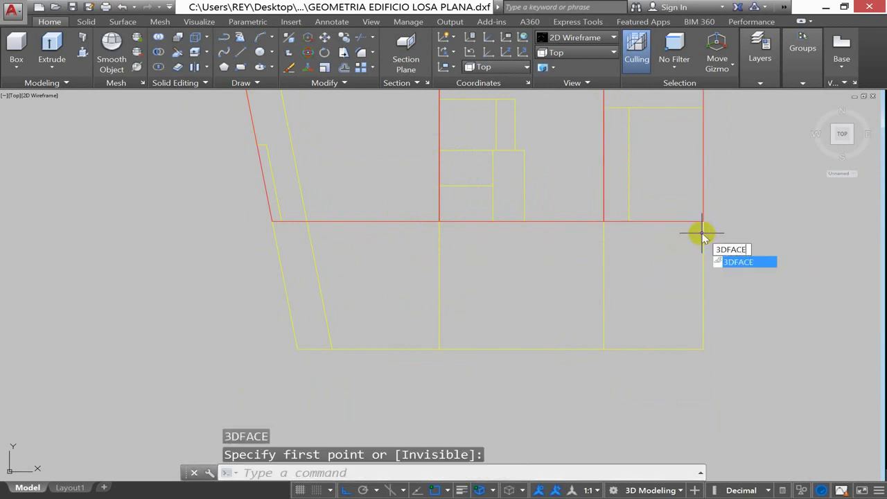
pyautogui.press('Return')
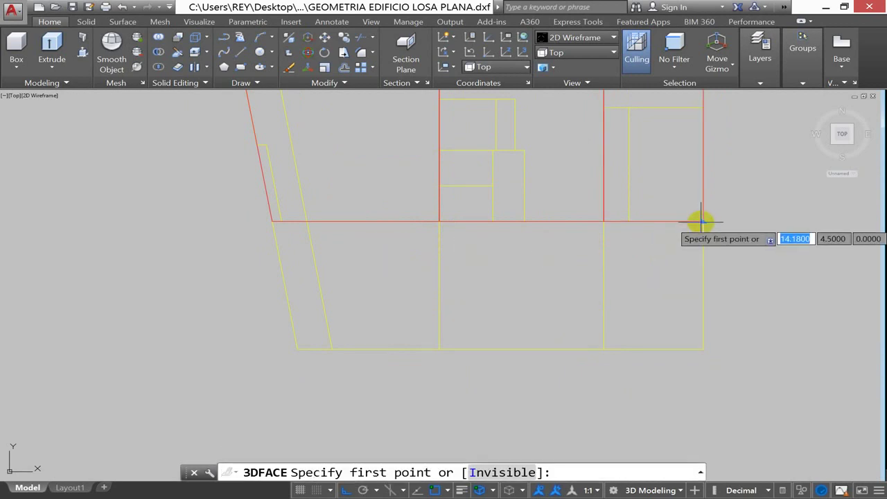
pyautogui.click(703, 222)
pyautogui.click(272, 221)
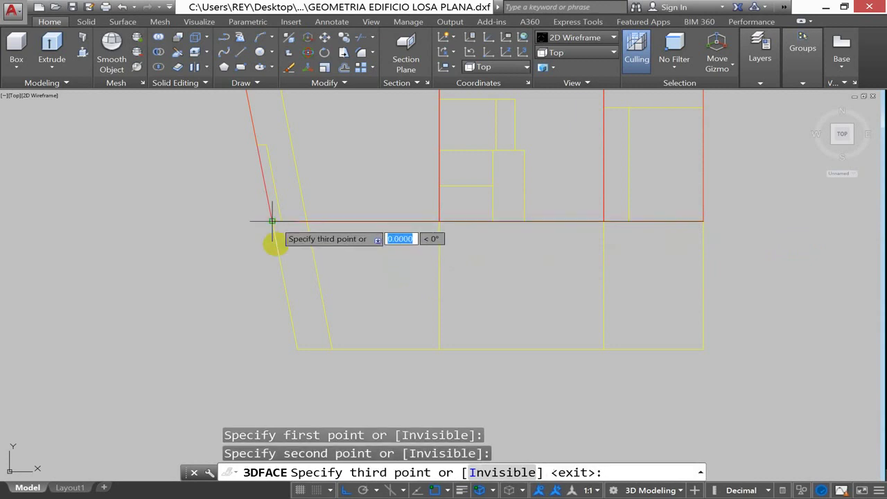
pyautogui.click(297, 349)
pyautogui.click(703, 349)
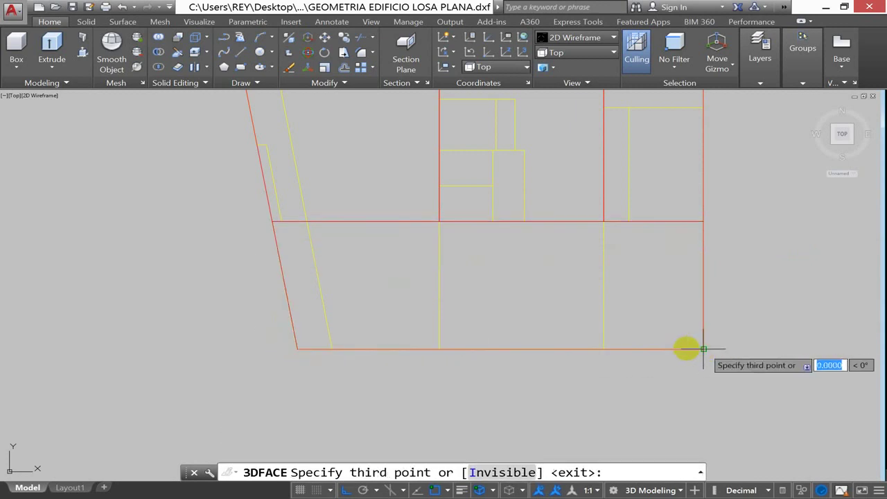
pyautogui.press('Return')
pyautogui.scroll(-4, 521, 331)
pyautogui.scroll(2, 518, 285)
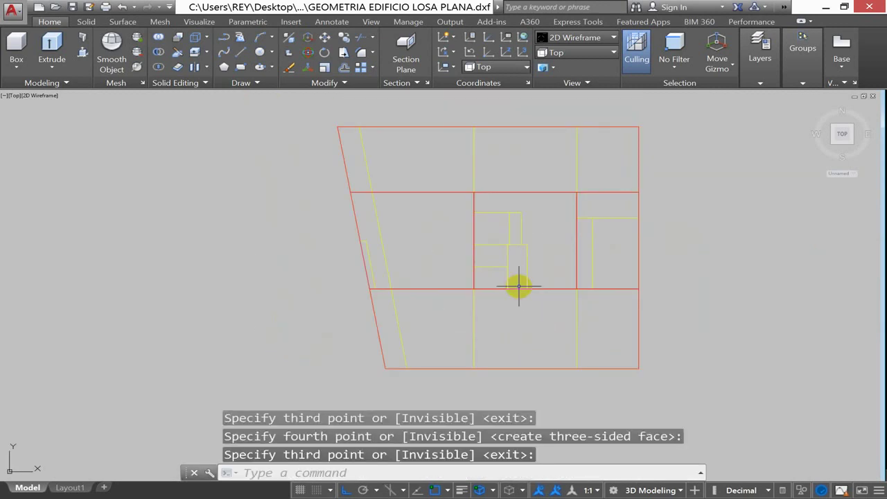
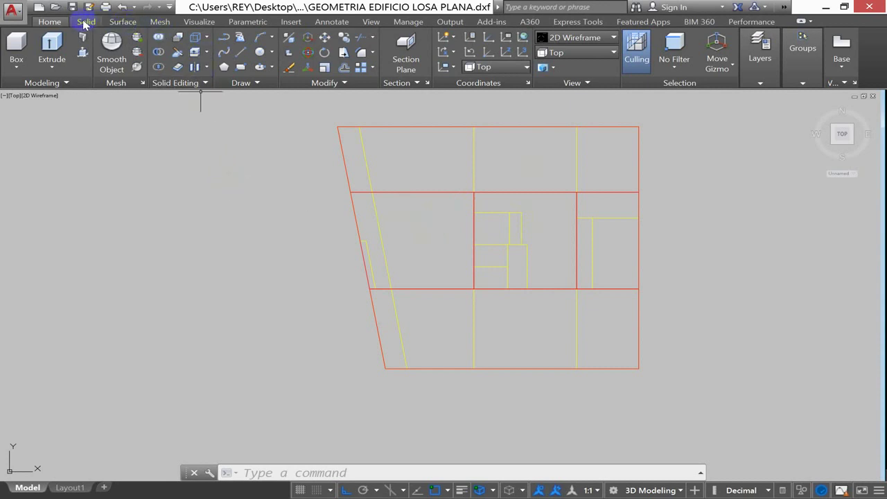
# Switch the model to the SW Isometric view.
pyautogui.click(200, 21)
pyautogui.click(15, 52)
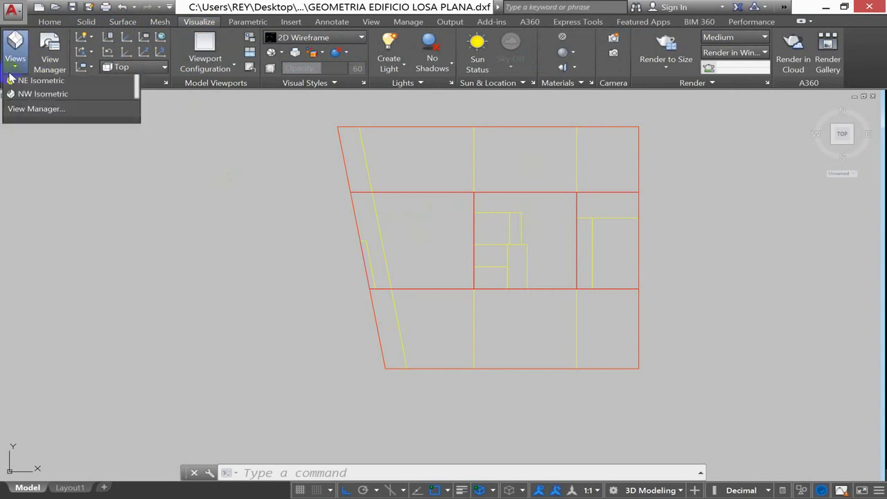
pyautogui.click(38, 161)
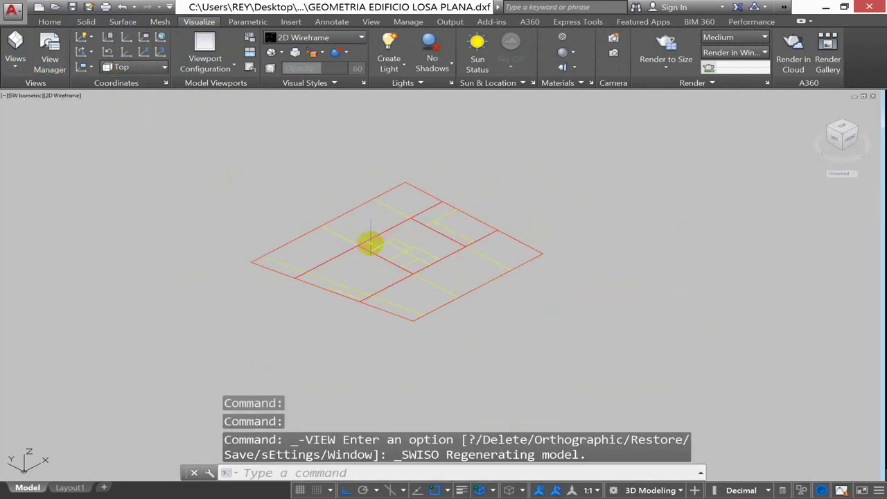
# Move the entire floor geometry 3 units upward along the Z axis.
pyautogui.press('Escape')
pyautogui.press('Escape')
pyautogui.press('Escape')
pyautogui.write('m')
pyautogui.press('Return')
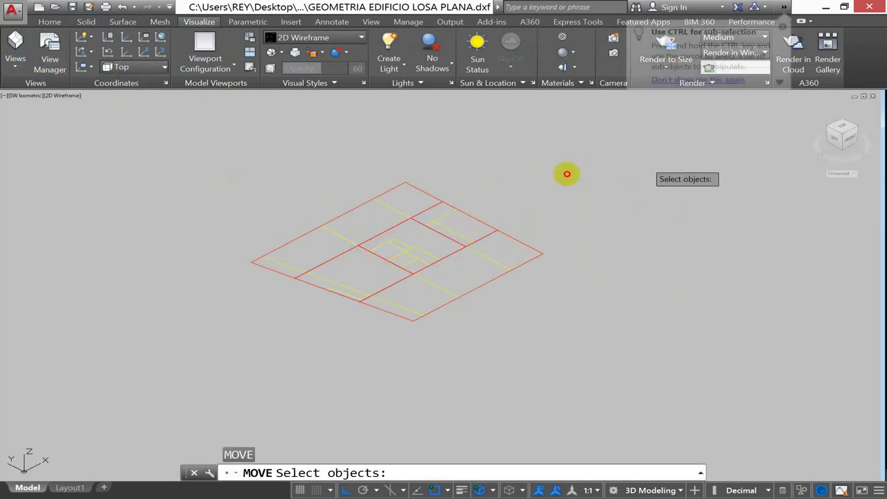
pyautogui.click(645, 163)
pyautogui.click(165, 343)
pyautogui.press('Return')
pyautogui.click(536, 356)
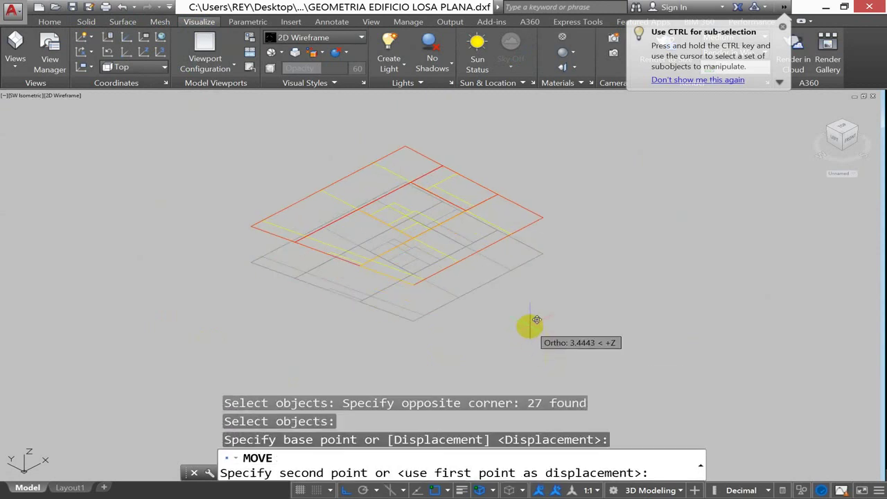
pyautogui.write('3')
pyautogui.press('Return')
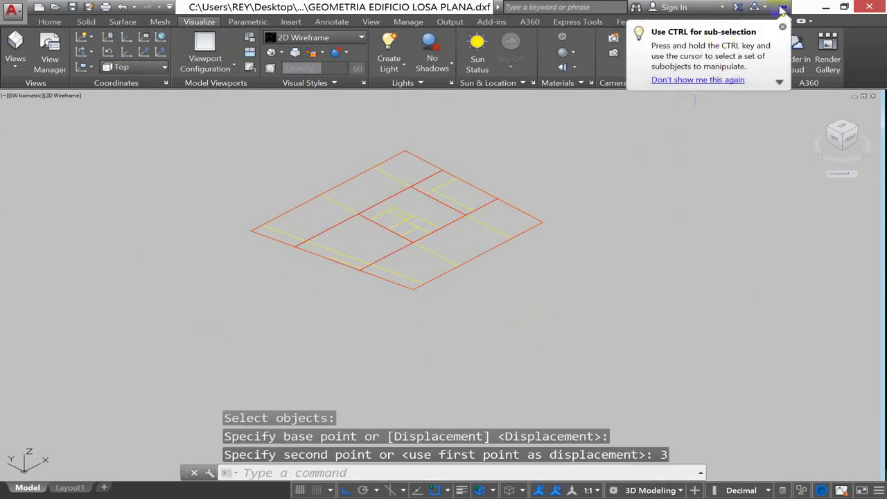
pyautogui.click(783, 27)
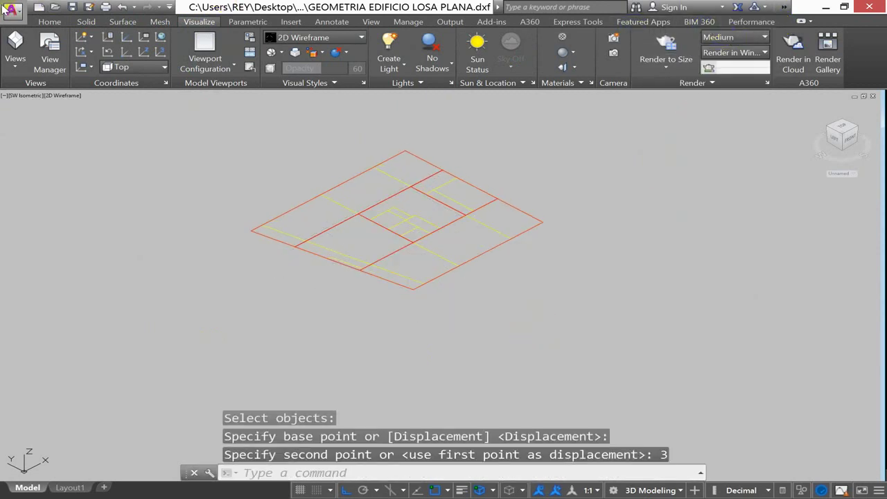
# Make FRAMES the current layer.
pyautogui.click(48, 21)
pyautogui.click(760, 52)
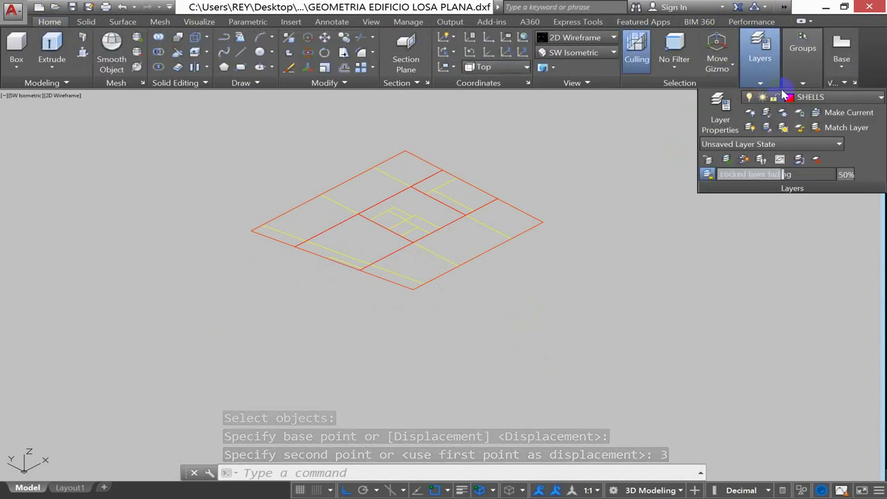
pyautogui.click(811, 97)
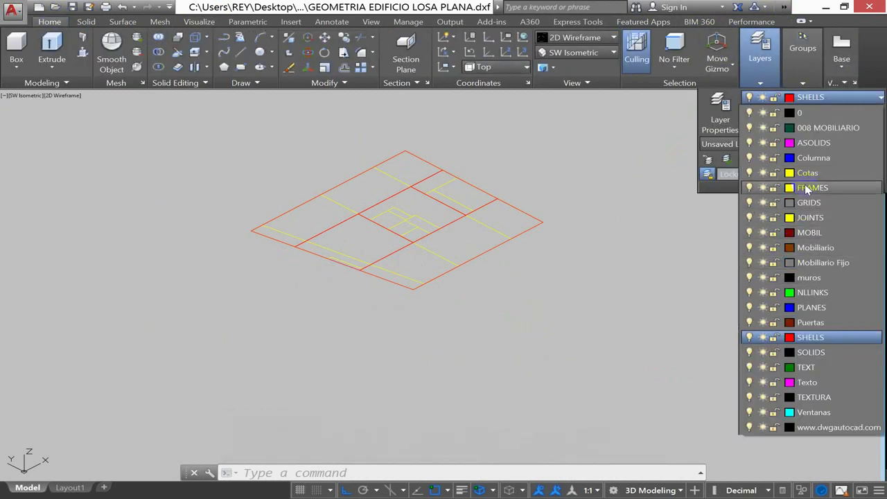
pyautogui.click(804, 190)
# Draw a vertical column line downward from the slab's outer corner at the end of the front edge.
pyautogui.press('Escape')
pyautogui.press('Escape')
pyautogui.write('l')
pyautogui.press('Return')
pyautogui.scroll(2, 534, 215)
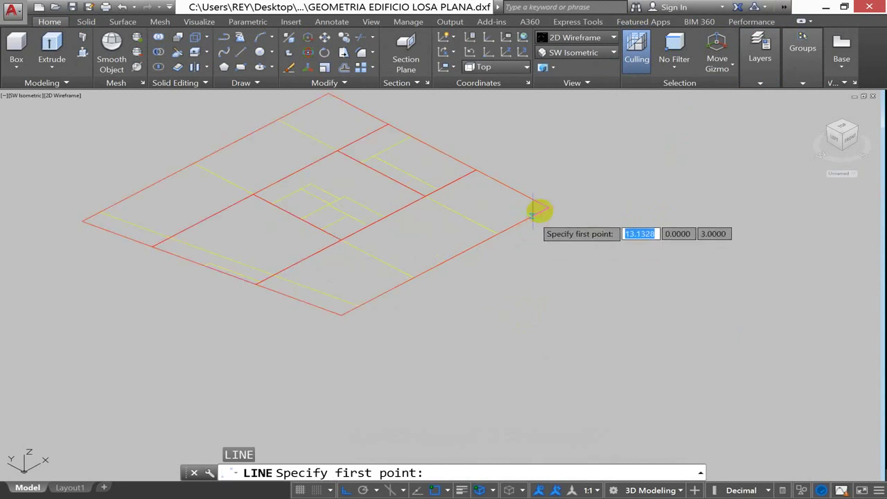
pyautogui.click(546, 208)
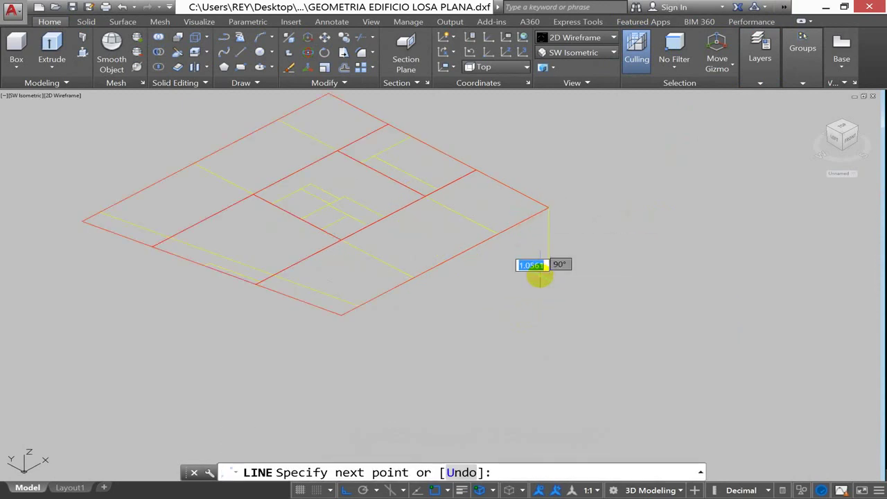
pyautogui.press('Return')
pyautogui.scroll(2, 527, 270)
pyautogui.press('Escape')
pyautogui.press('Escape')
# Copy the column line by its top end to the three frame-axis intersections along the slab's front edge.
pyautogui.write('co')
pyautogui.press('Return')
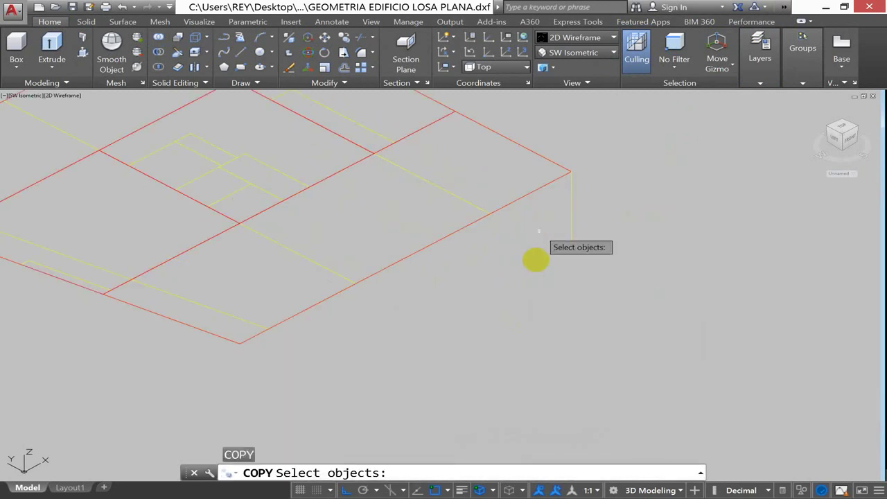
pyautogui.moveTo(587, 219); pyautogui.dragTo(587, 254, button='middle')
pyautogui.moveTo(586, 254); pyautogui.dragTo(573, 213)
pyautogui.press('Return')
pyautogui.click(573, 206)
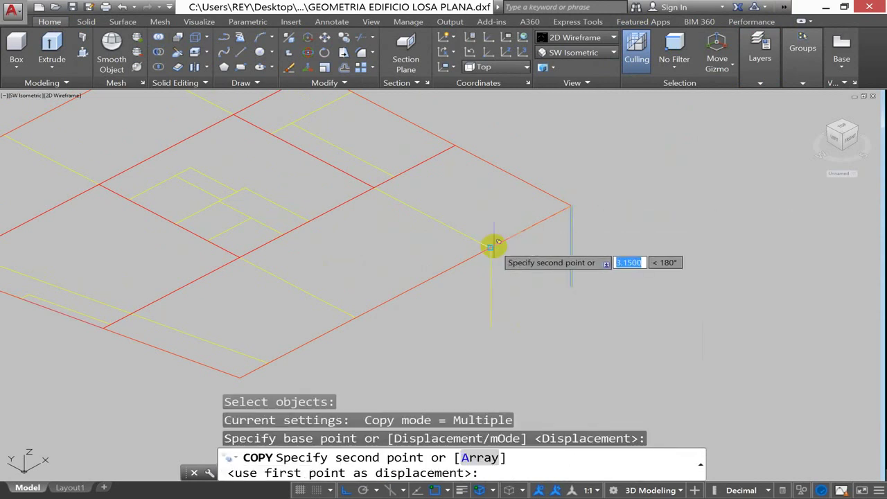
pyautogui.click(490, 246)
pyautogui.click(356, 317)
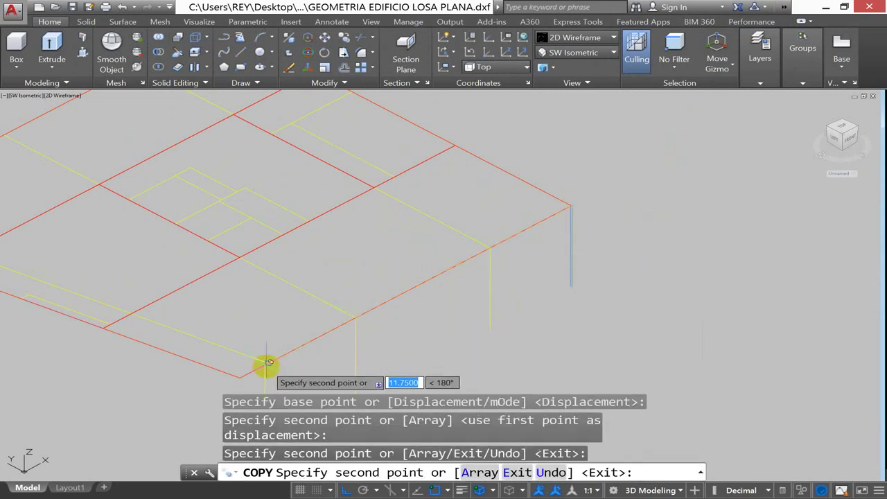
pyautogui.click(268, 362)
# Place column copies at the four axis intersections of the next grid line, from the inclined axis to the opposite slab edge.
pyautogui.click(132, 316)
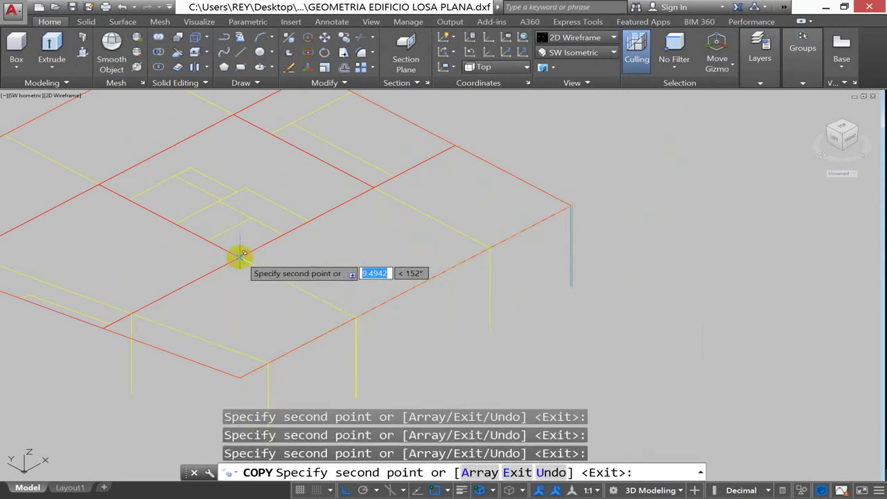
pyautogui.click(239, 256)
pyautogui.click(345, 490)
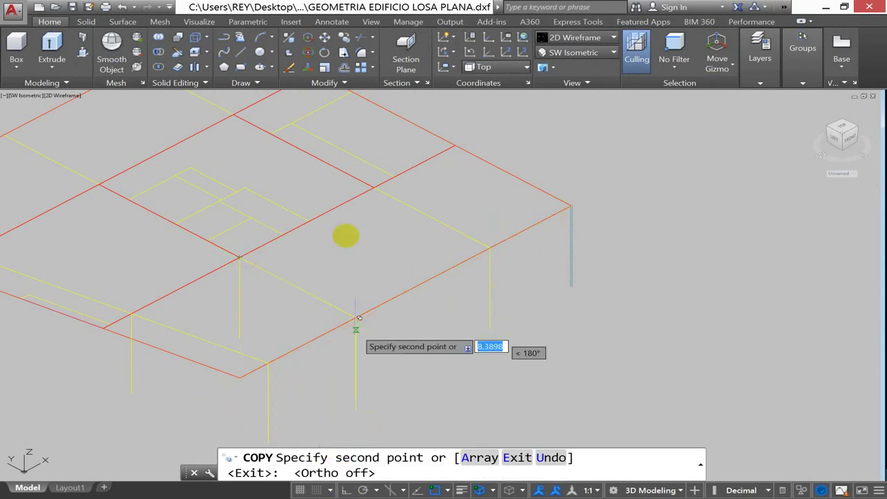
pyautogui.click(375, 187)
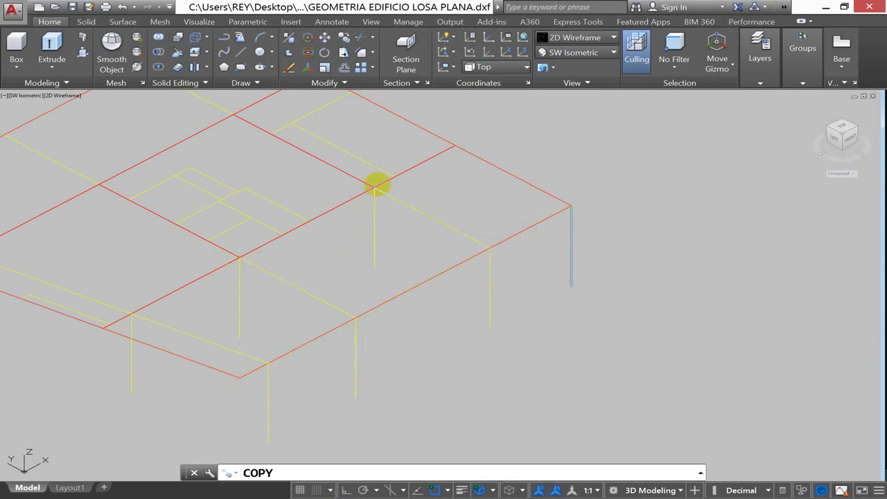
pyautogui.click(457, 142)
# Place column copies on the second interior grid line, at the slab edge and the two interior axis intersections.
pyautogui.scroll(-2, 446, 294)
pyautogui.scroll(2, 432, 210)
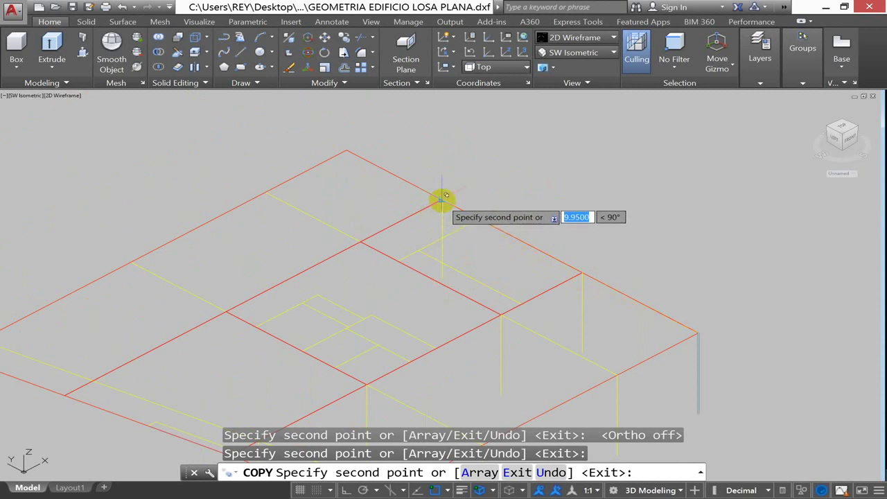
pyautogui.click(442, 201)
pyautogui.click(361, 243)
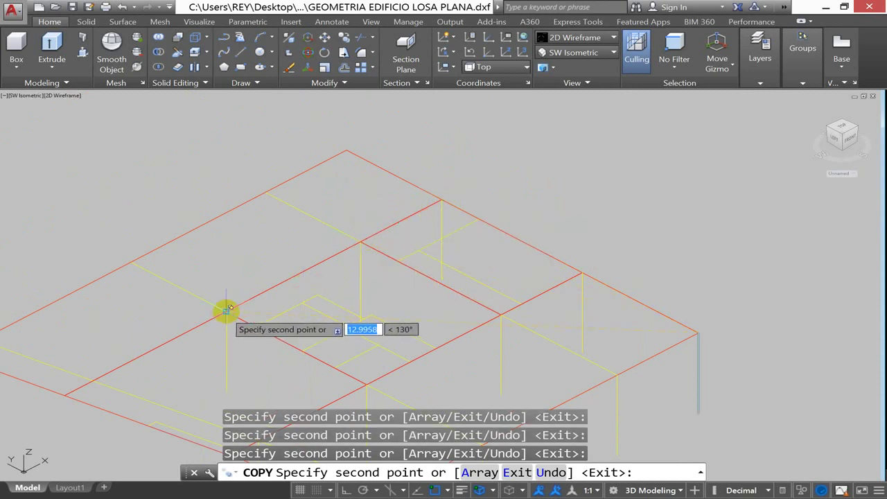
pyautogui.click(226, 311)
# Place column copies at the four back-edge axis intersections and where the inclined axis crosses the second interior grid line.
pyautogui.click(265, 195)
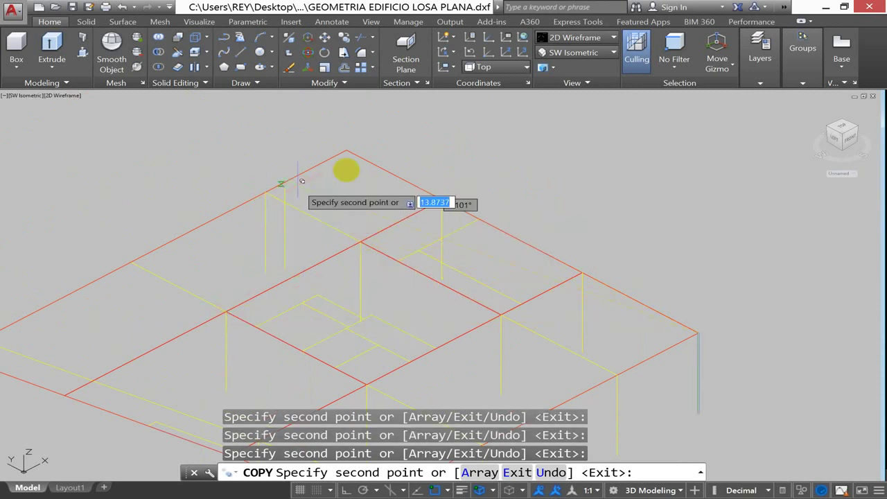
pyautogui.click(346, 150)
pyautogui.click(132, 259)
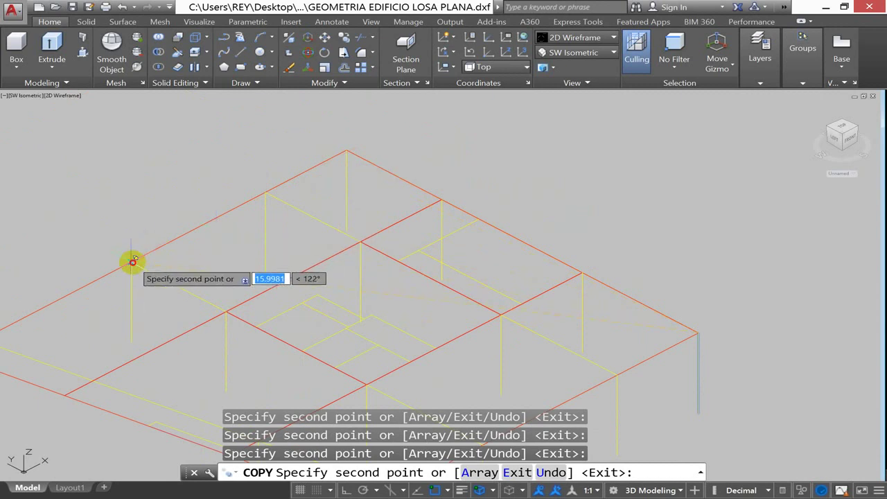
pyautogui.moveTo(454, 183); pyautogui.dragTo(703, 72, button='middle')
pyautogui.click(228, 228)
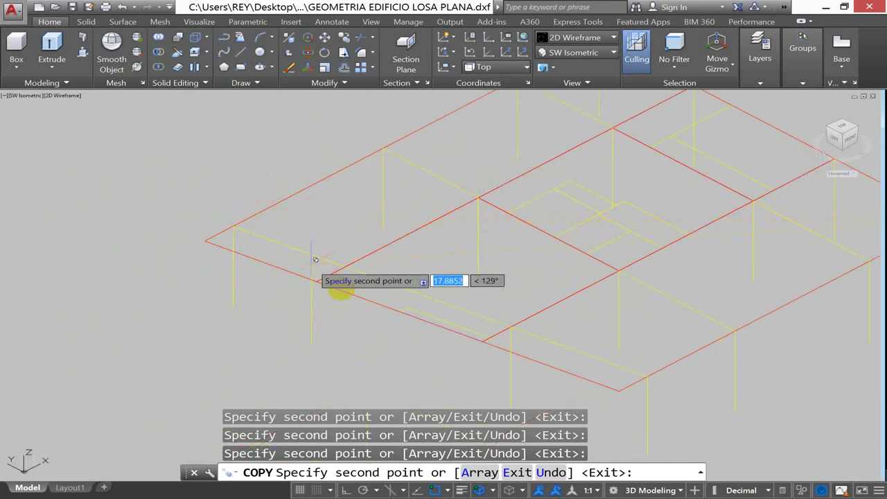
pyautogui.click(347, 266)
pyautogui.press('Escape')
pyautogui.scroll(-2, 504, 316)
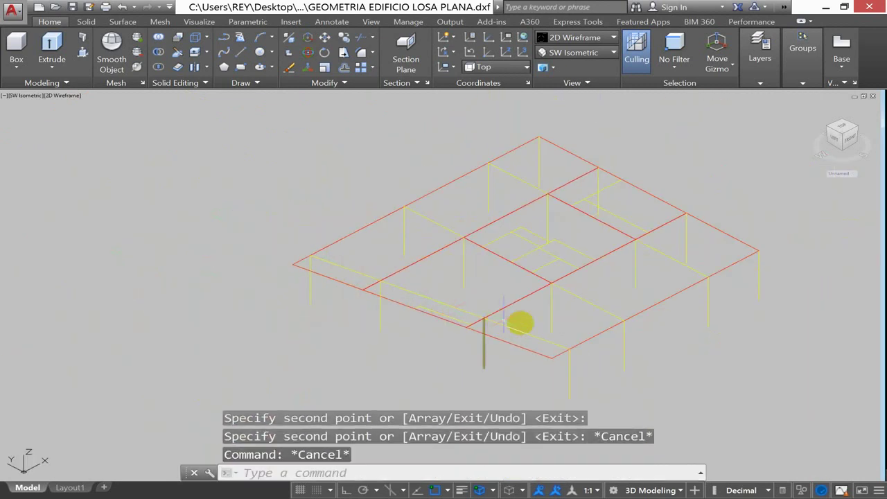
# Select FRAMES again as the current layer with the column layout in an orbited view.
pyautogui.keyDown('shift'); pyautogui.moveTo(503, 311); pyautogui.dragTo(552, 313, button='middle'); pyautogui.keyUp('shift')
pyautogui.moveTo(469, 276); pyautogui.dragTo(440, 282, button='middle')
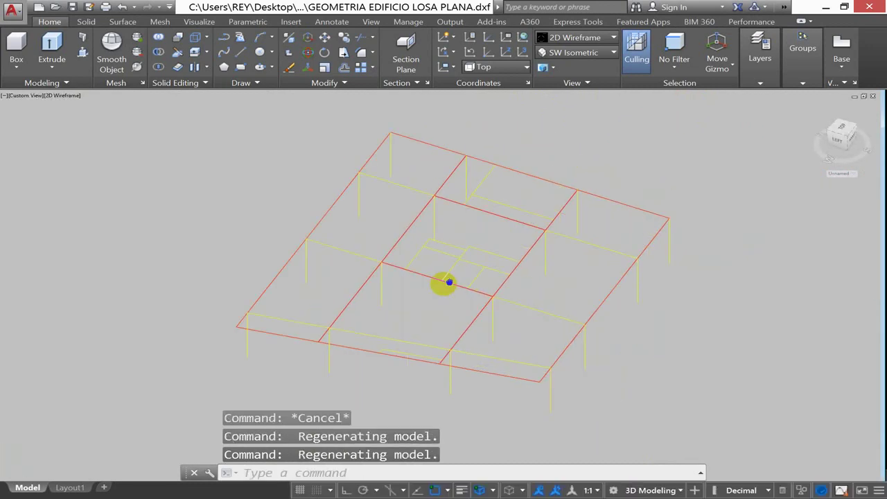
pyautogui.moveTo(626, 353); pyautogui.dragTo(486, 337, button='middle')
pyautogui.press('Escape')
pyautogui.press('Escape')
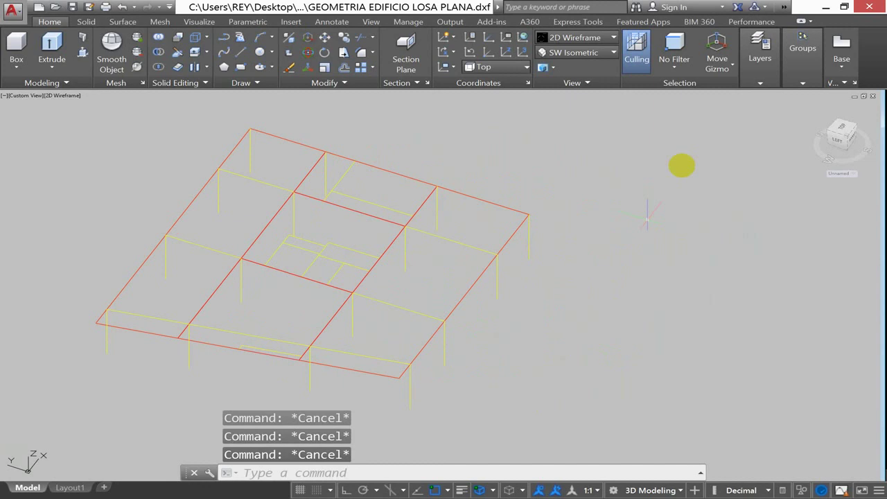
pyautogui.click(759, 55)
pyautogui.click(818, 97)
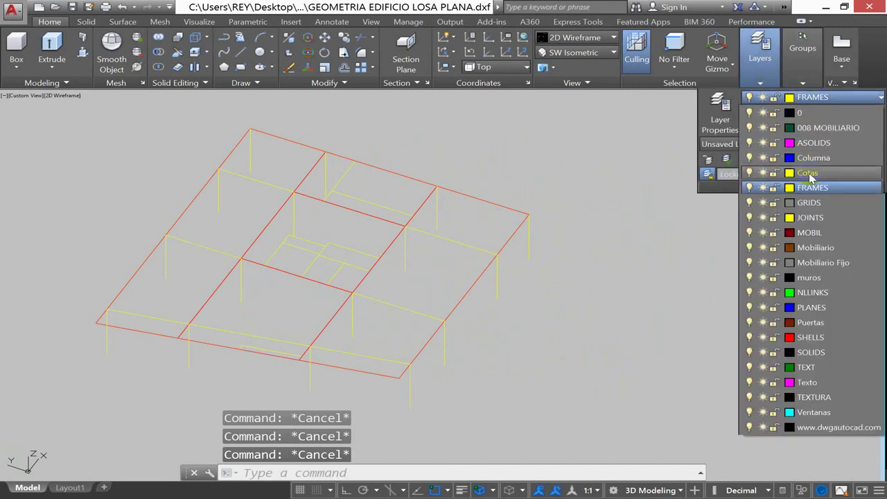
pyautogui.click(808, 188)
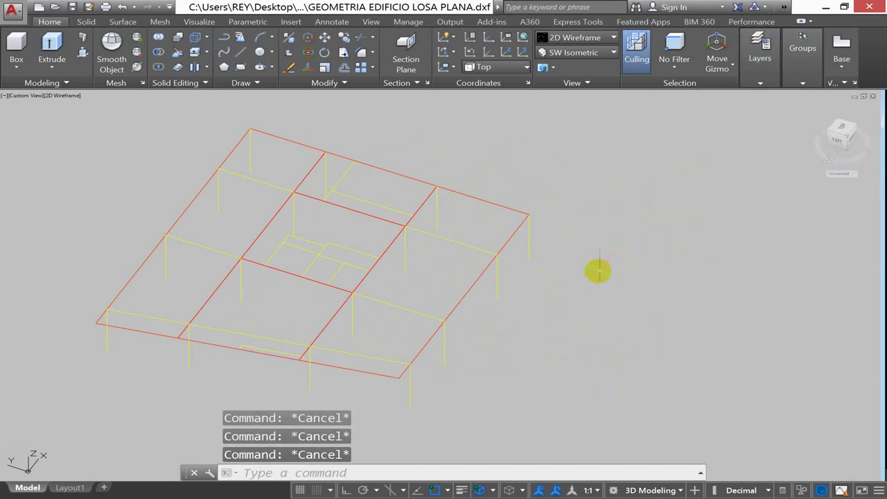
# Copy two parallel secondary frame lines and their connecting line from the central bay to the empty area beside the slab.
pyautogui.scroll(4, 309, 247)
pyautogui.write('co')
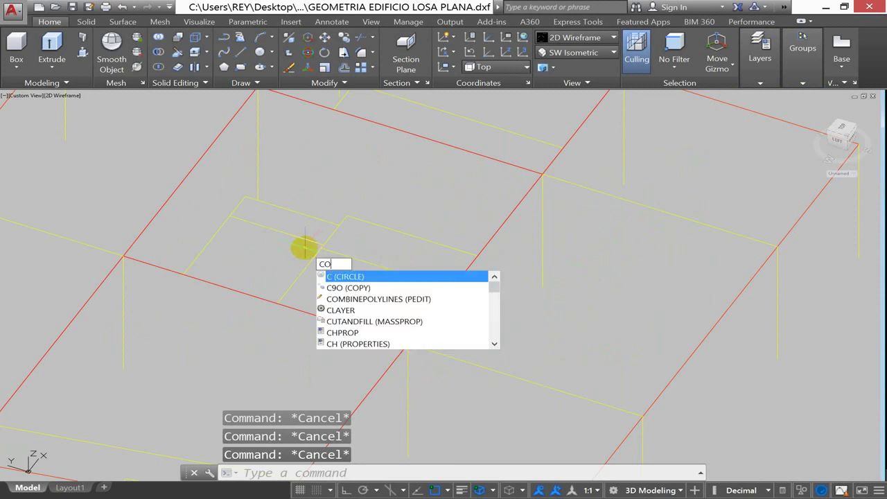
pyautogui.press('Return')
pyautogui.click(244, 223)
pyautogui.click(218, 242)
pyautogui.click(289, 278)
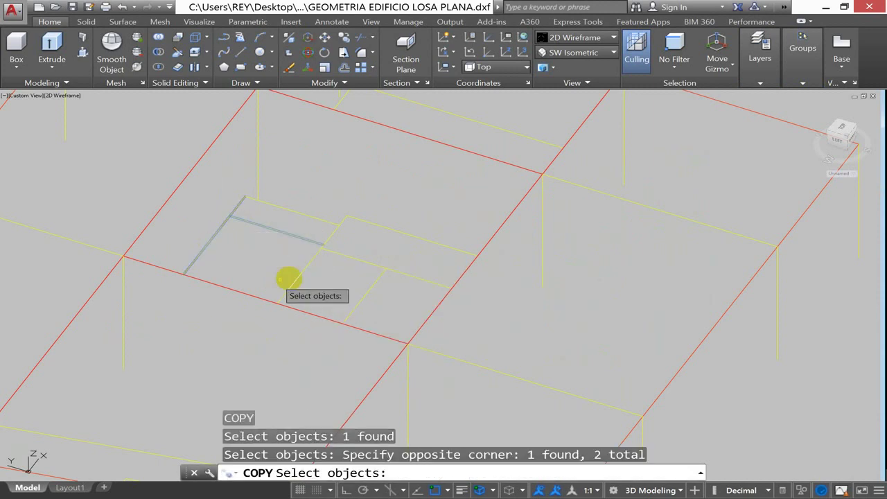
pyautogui.click(273, 258)
pyautogui.scroll(-3, 264, 260)
pyautogui.press('Return')
pyautogui.click(445, 287)
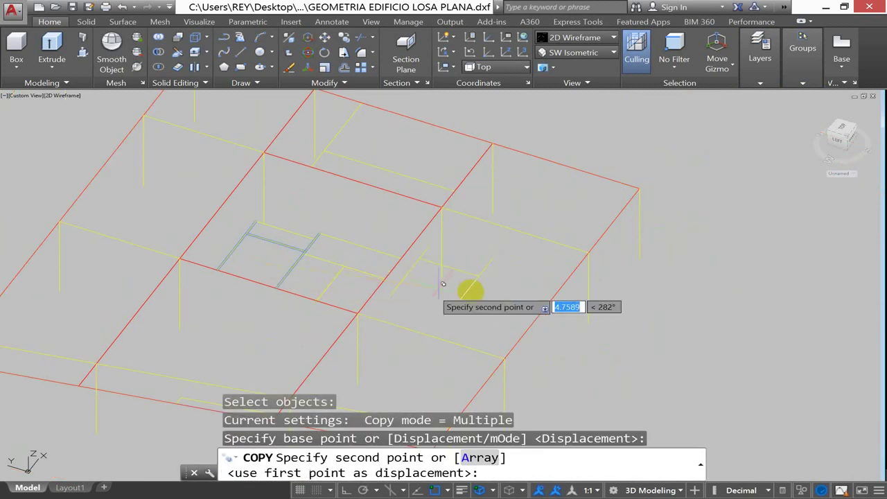
pyautogui.scroll(-3, 446, 287)
pyautogui.click(588, 307)
pyautogui.scroll(3, 589, 309)
pyautogui.press('Escape')
pyautogui.press('Escape')
pyautogui.press('Escape')
pyautogui.press('Escape')
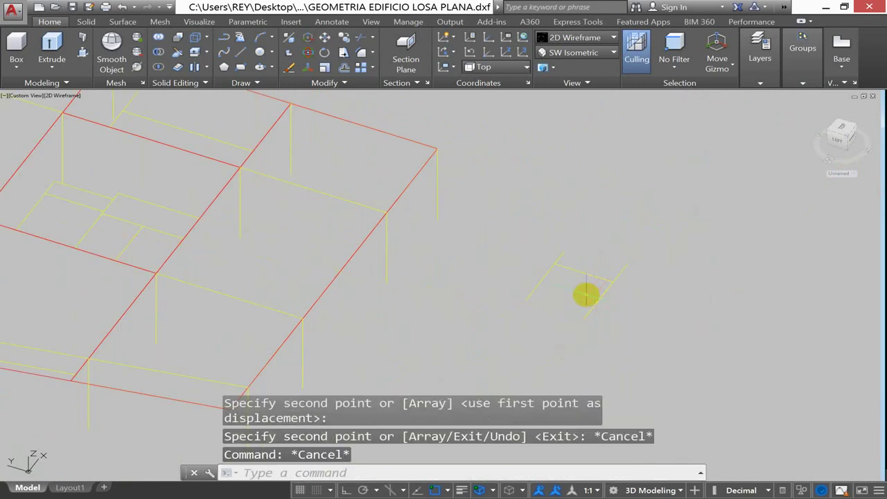
# Measure the copied connecting line and a second distance starting at the free lower end of the adjoining side line.
pyautogui.write('di')
pyautogui.press('Return')
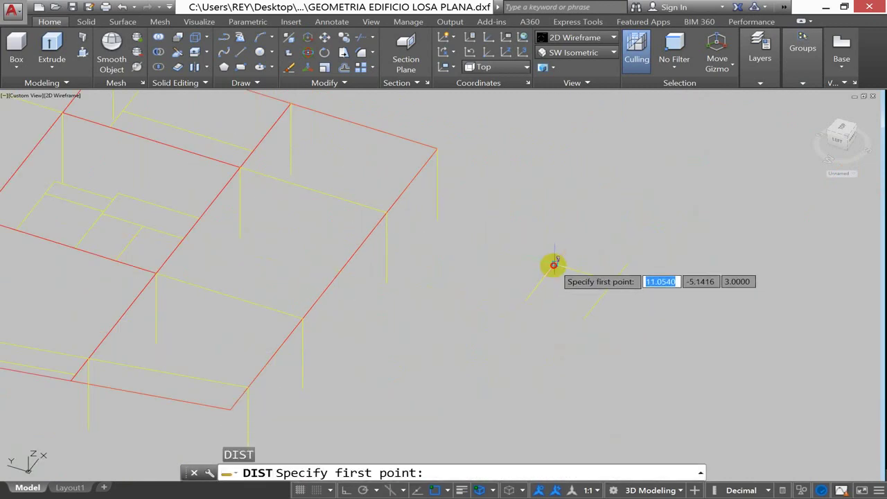
pyautogui.click(554, 264)
pyautogui.click(614, 280)
pyautogui.press('Return')
pyautogui.click(525, 300)
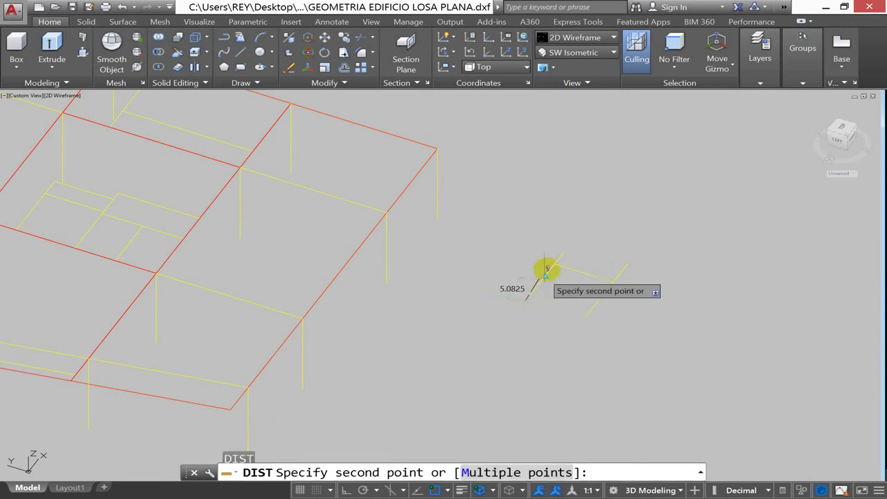
pyautogui.click(580, 296)
pyautogui.press('Return')
pyautogui.scroll(2, 593, 294)
pyautogui.press('Escape')
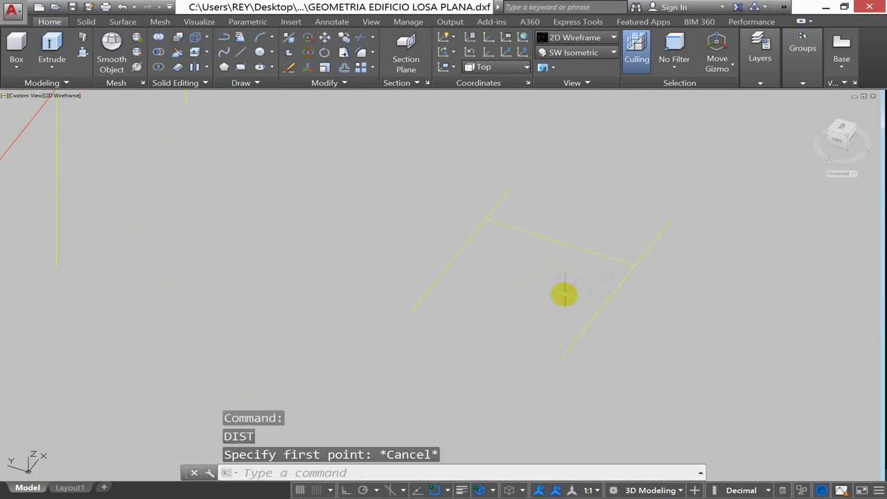
# Shorten the first copied side line so that its upper end meets the connecting line's endpoint.
pyautogui.scroll(2, 527, 220)
pyautogui.scroll(2, 523, 212)
pyautogui.press('Escape')
pyautogui.click(534, 174)
pyautogui.click(468, 191)
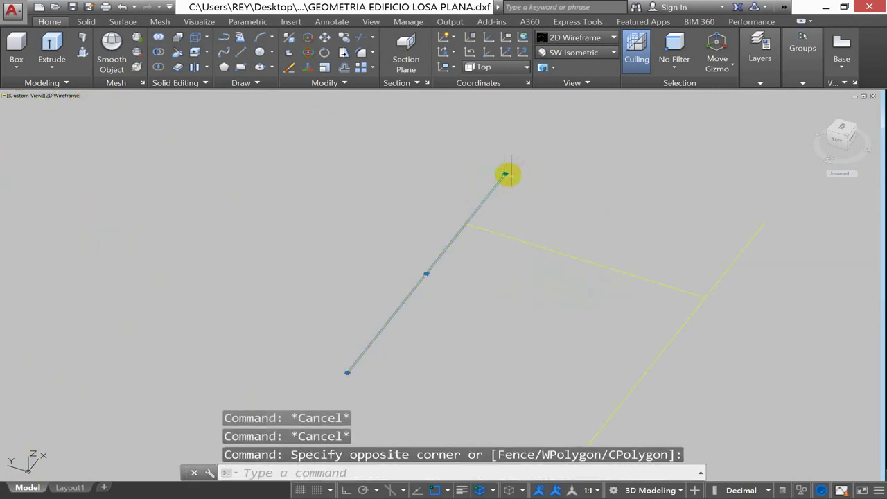
pyautogui.click(505, 172)
pyautogui.click(468, 224)
pyautogui.press('Escape')
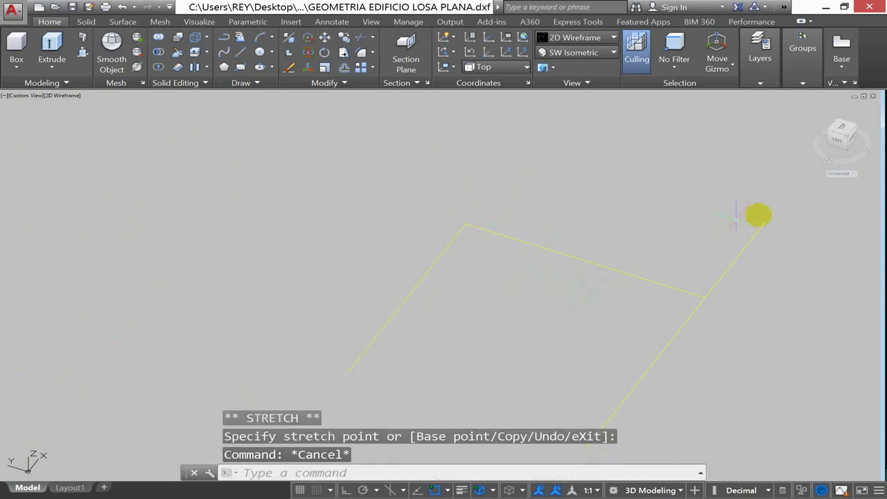
# Shorten the second copied side line so that its upper end meets the other endpoint of the connecting line.
pyautogui.click(779, 208)
pyautogui.click(738, 241)
pyautogui.click(763, 223)
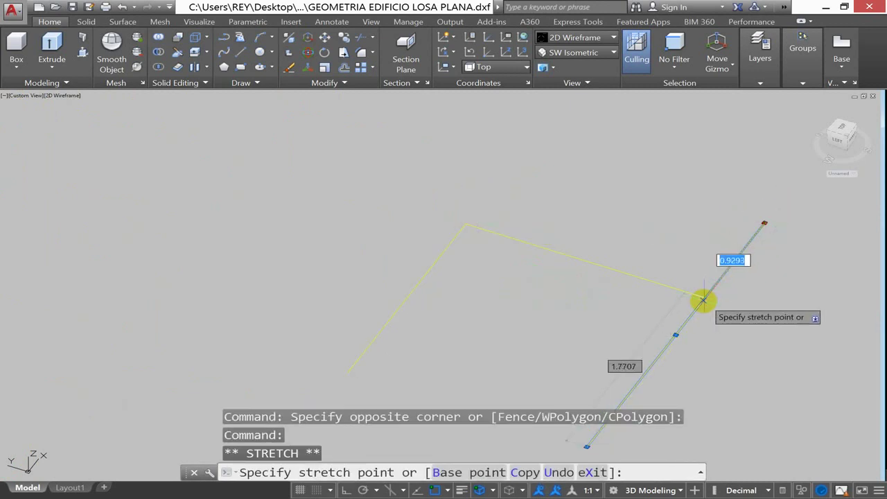
pyautogui.press('Escape')
pyautogui.scroll(-3, 651, 267)
pyautogui.press('Escape')
pyautogui.press('Escape')
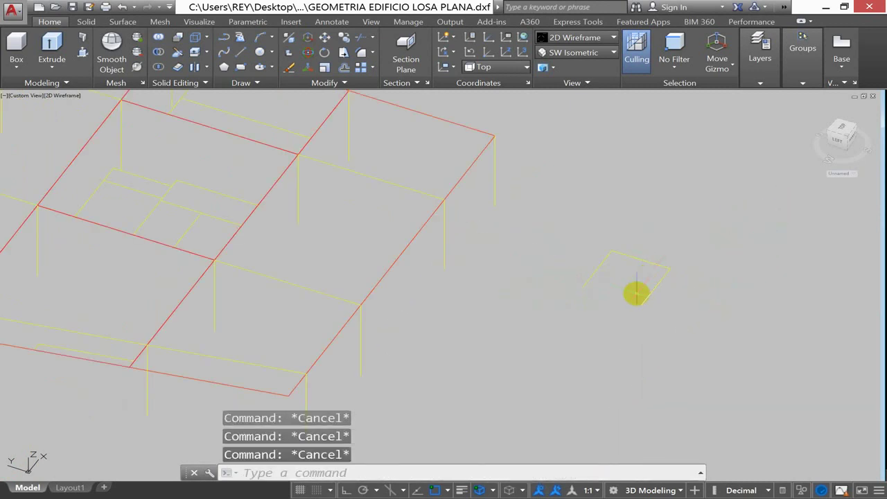
# Copy the U-shaped group of three lines straight down at distances of 1, 2 and 3 with Ortho on.
pyautogui.write('CO')
pyautogui.press('Return')
pyautogui.click(687, 245)
pyautogui.click(547, 323)
pyautogui.press('Return')
pyautogui.click(554, 327)
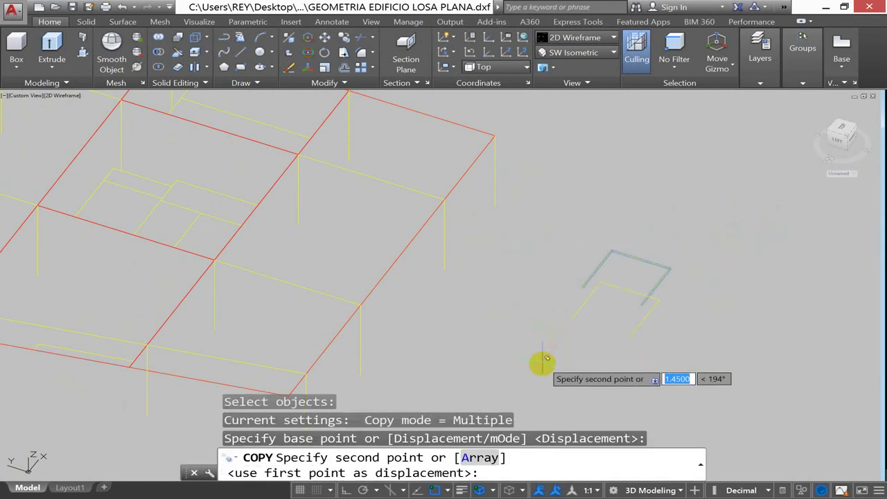
pyautogui.click(350, 490)
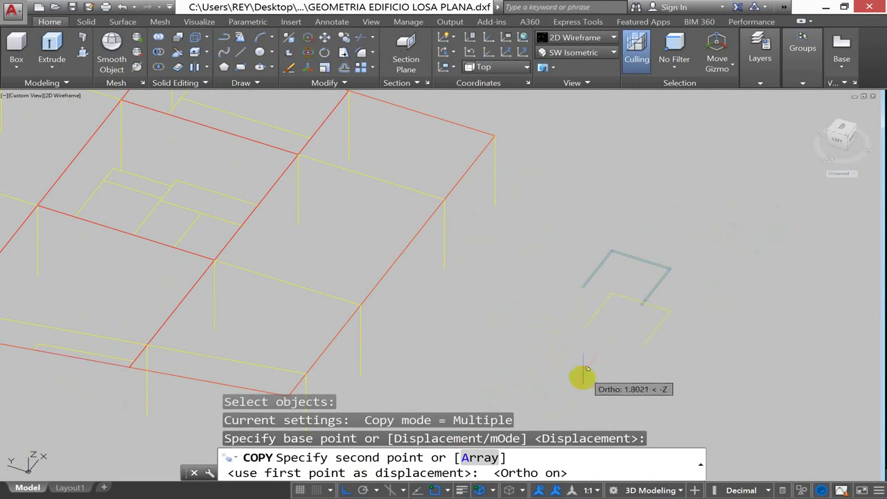
pyautogui.write('1')
pyautogui.press('Return')
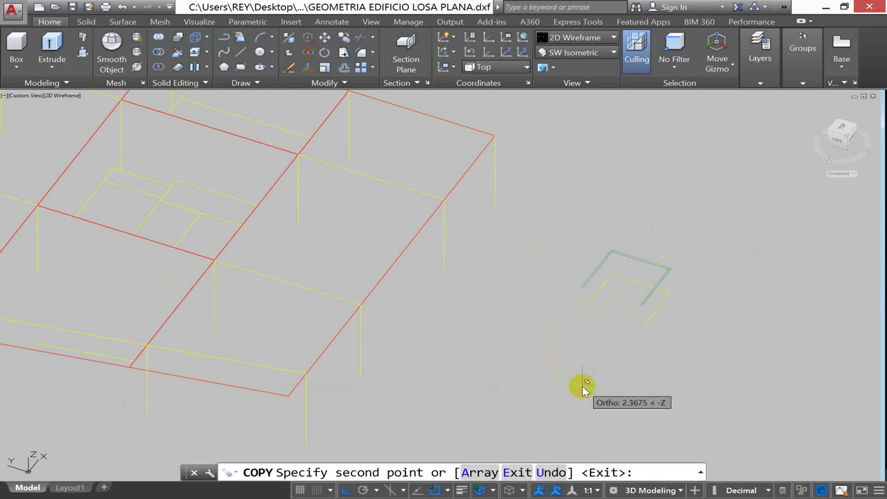
pyautogui.write('23')
pyautogui.press('Return')
pyautogui.write('3')
pyautogui.press('Return')
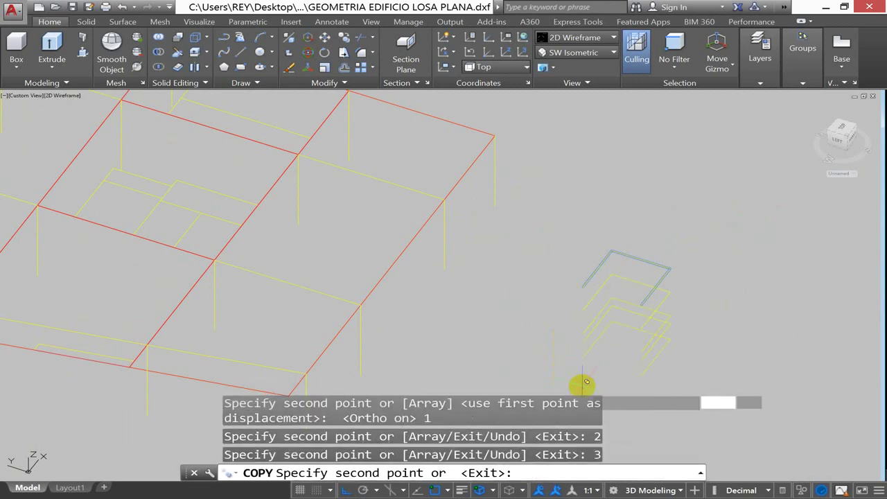
pyautogui.press('Escape')
# Make the red slab-face layer current and draw a four-point 3D face between the highest and lowest copies of the first side line.
pyautogui.keyDown('shift'); pyautogui.moveTo(608, 367); pyautogui.dragTo(577, 305, button='middle'); pyautogui.keyUp('shift')
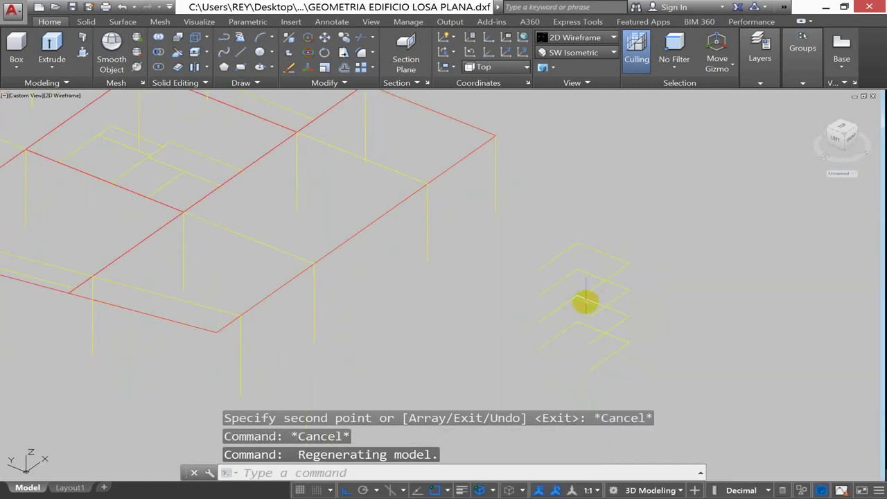
pyautogui.click(759, 53)
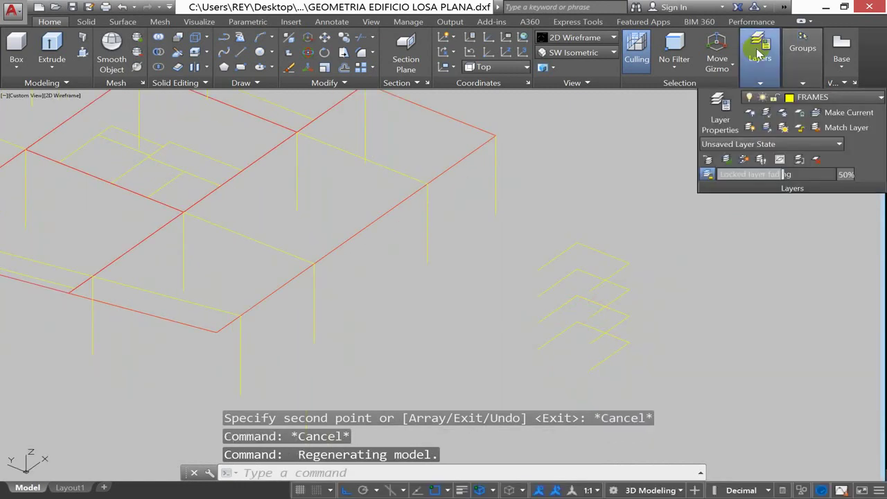
pyautogui.click(852, 98)
pyautogui.click(766, 338)
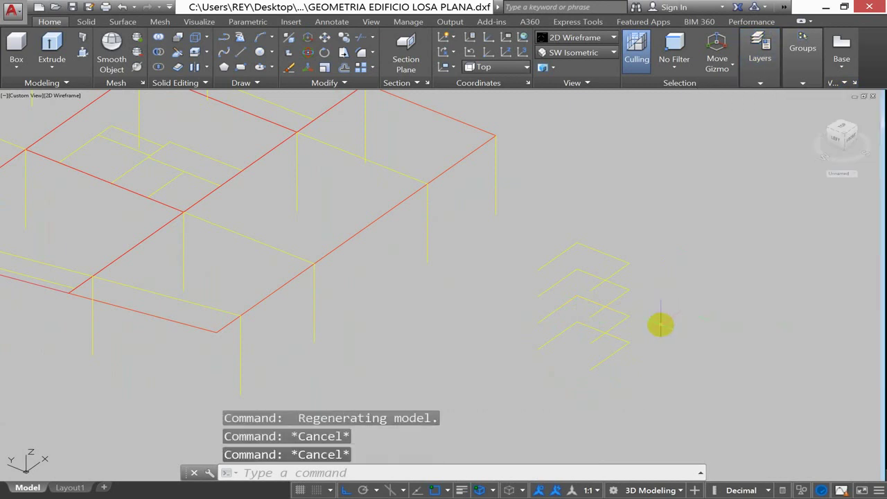
pyautogui.write('3DFACE')
pyautogui.press('Return')
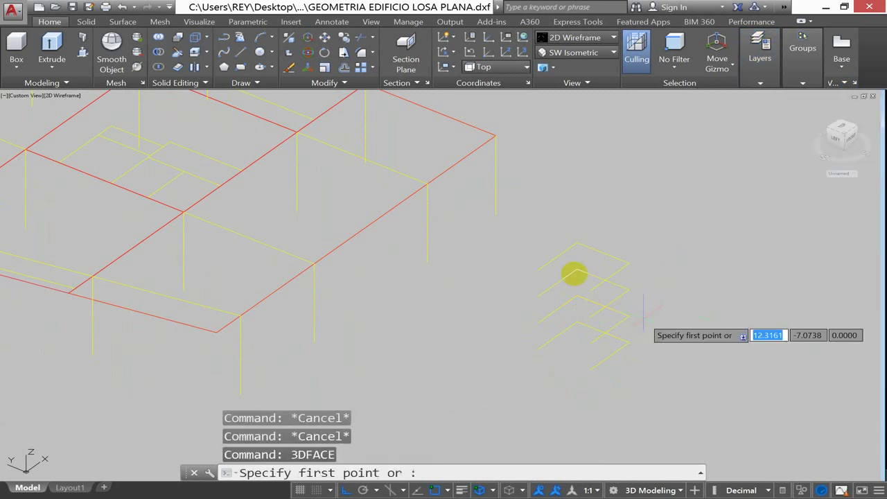
pyautogui.click(576, 243)
pyautogui.click(539, 270)
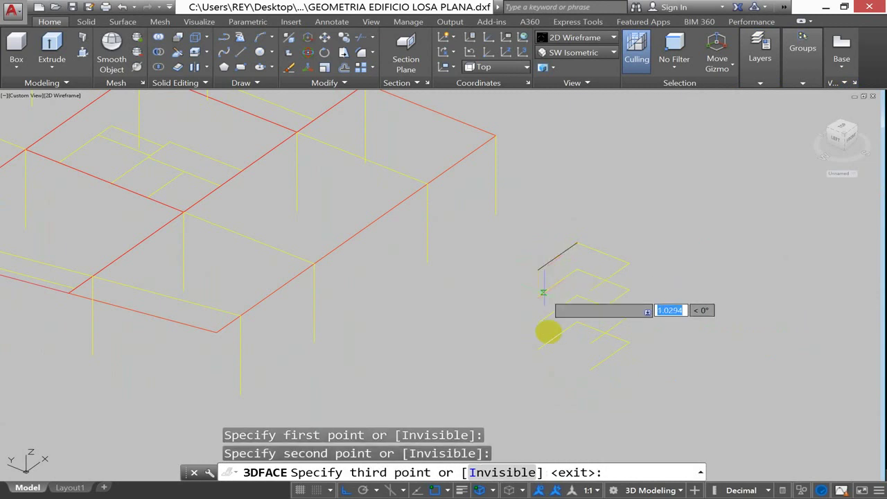
pyautogui.click(539, 348)
pyautogui.click(576, 321)
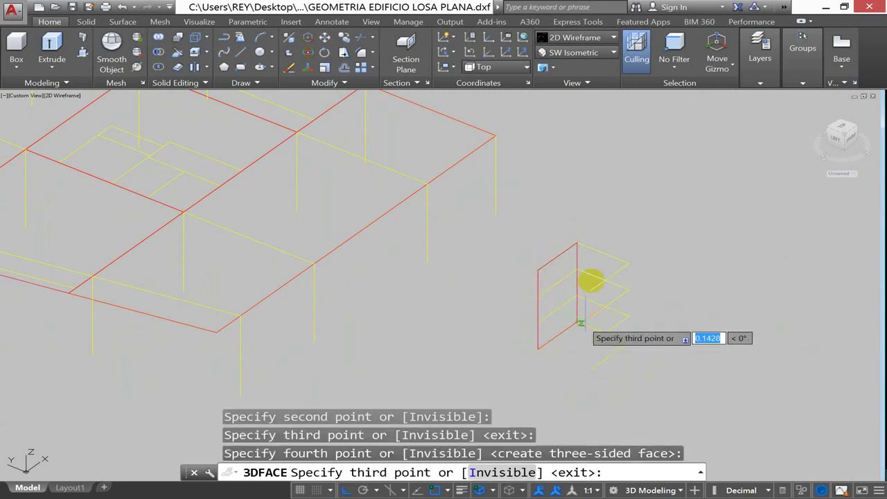
pyautogui.press('Return')
# Draw a four-point 3D face between the highest and lowest copies of the opposite side line.
pyautogui.press('Return')
pyautogui.click(628, 262)
pyautogui.click(590, 290)
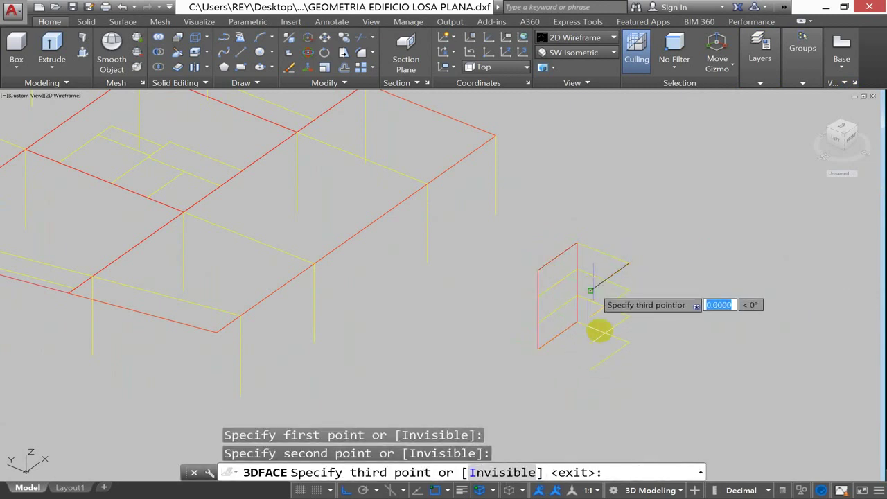
pyautogui.click(590, 368)
pyautogui.click(628, 341)
pyautogui.press('Return')
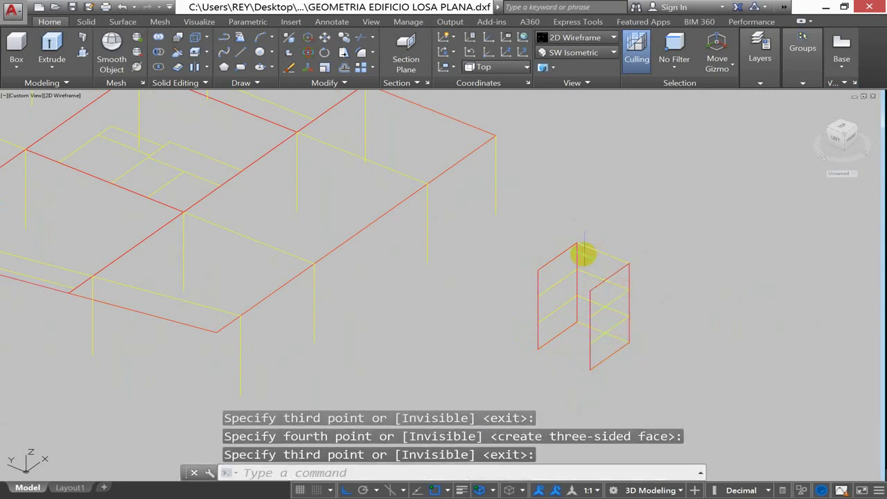
# Draw a four-point 3D face across the back of the U-shape, between the highest and lowest connecting lines.
pyautogui.press('Return')
pyautogui.click(576, 244)
pyautogui.click(576, 322)
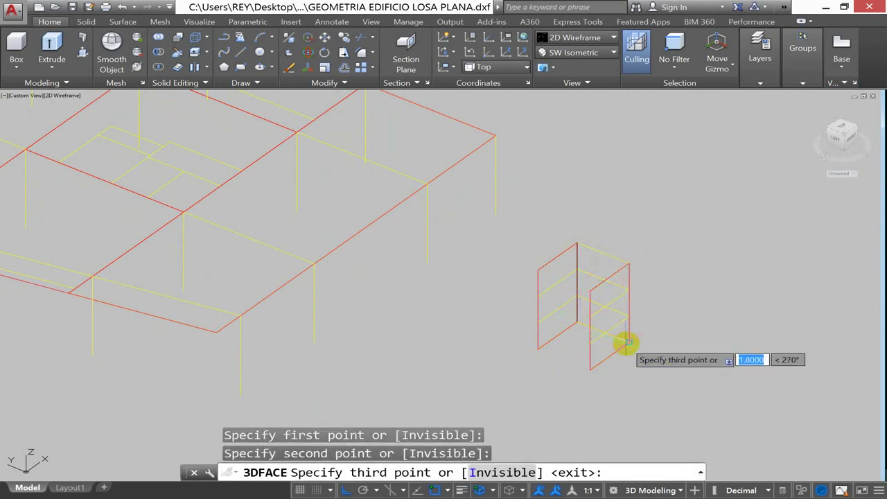
pyautogui.click(629, 341)
pyautogui.click(625, 262)
pyautogui.press('Return')
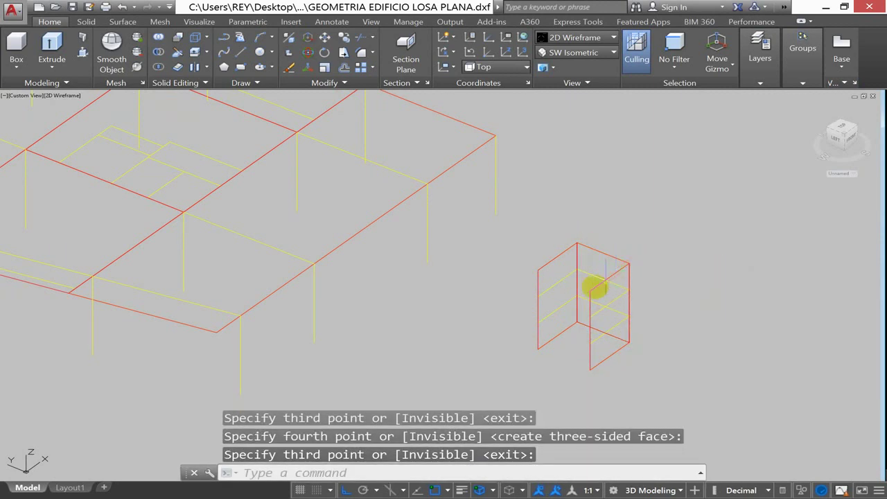
# Erase the yellow frame lines along the upper and lower edges of the three wall faces.
pyautogui.keyDown('shift'); pyautogui.moveTo(558, 301); pyautogui.dragTo(582, 192, button='middle'); pyautogui.keyUp('shift')
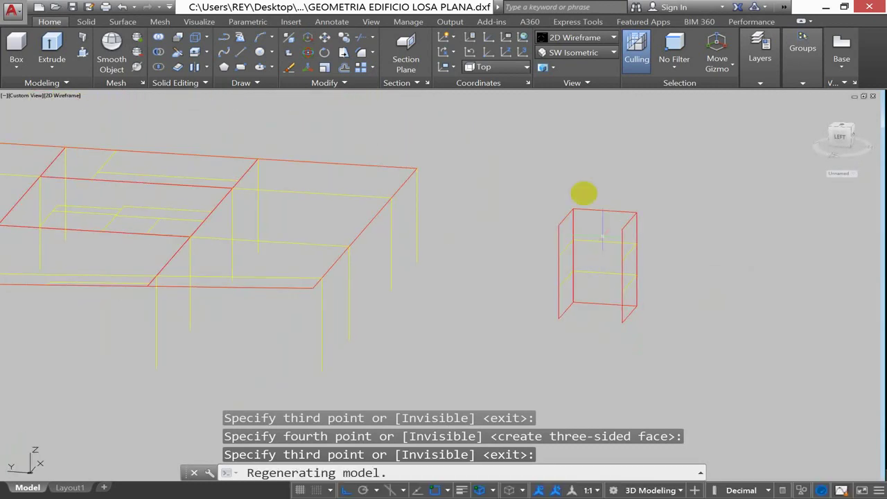
pyautogui.click(519, 185)
pyautogui.click(653, 235)
pyautogui.scroll(3, 585, 326)
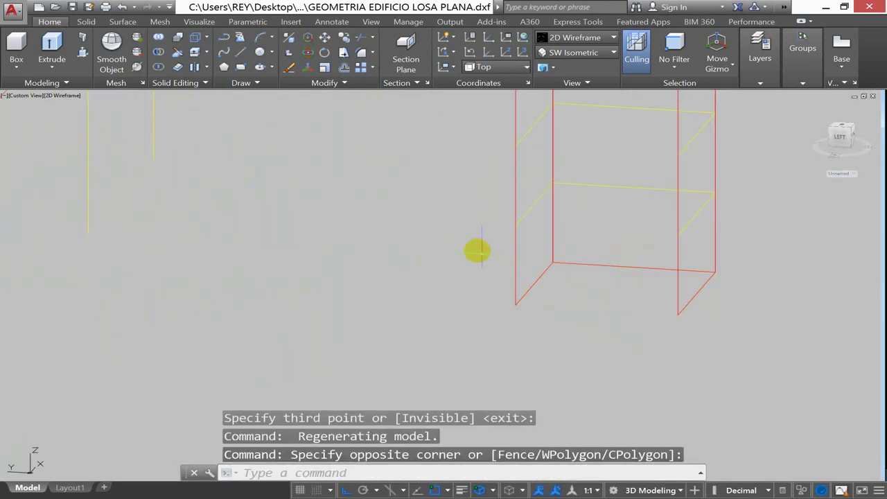
pyautogui.click(477, 251)
pyautogui.click(725, 345)
pyautogui.press('Delete')
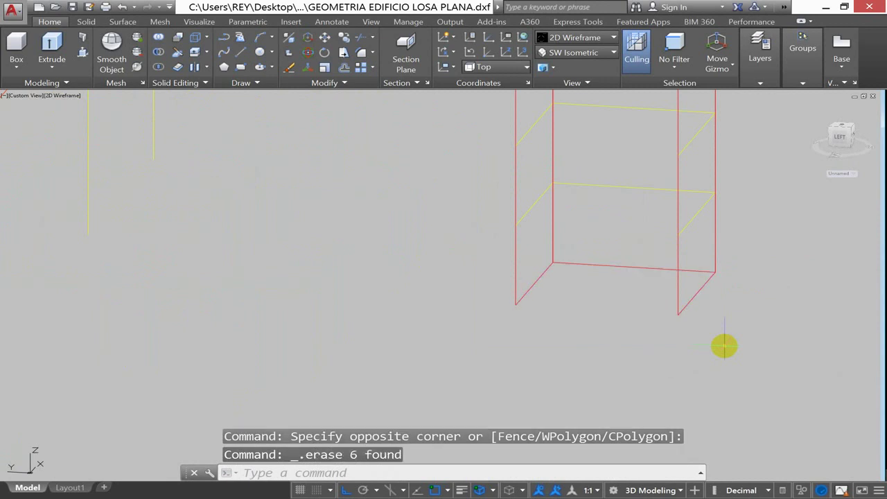
pyautogui.scroll(-5, 618, 340)
pyautogui.press('Escape')
pyautogui.press('Escape')
# Move the three wall faces and their intermediate frame lines by the upper back corner to the matching frame intersection in the central bay.
pyautogui.keyDown('shift'); pyautogui.moveTo(630, 323); pyautogui.dragTo(606, 283, button='middle'); pyautogui.keyUp('shift')
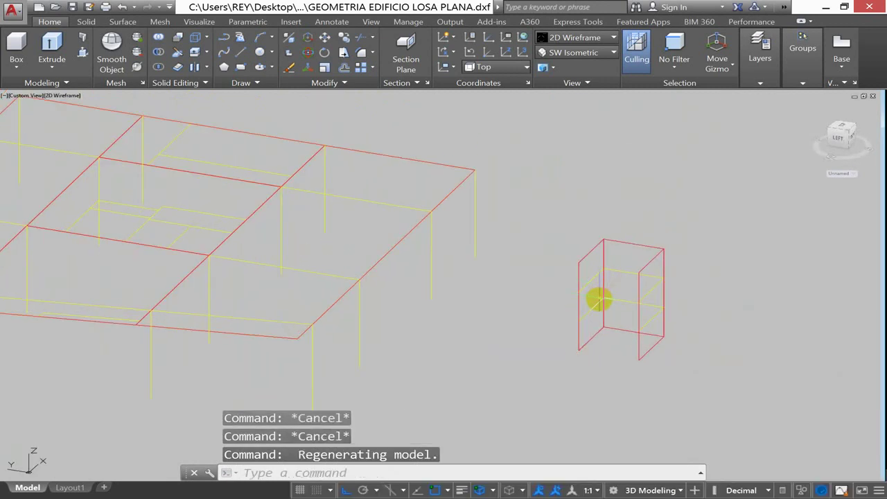
pyautogui.press('Escape')
pyautogui.press('Escape')
pyautogui.write('M')
pyautogui.press('Return')
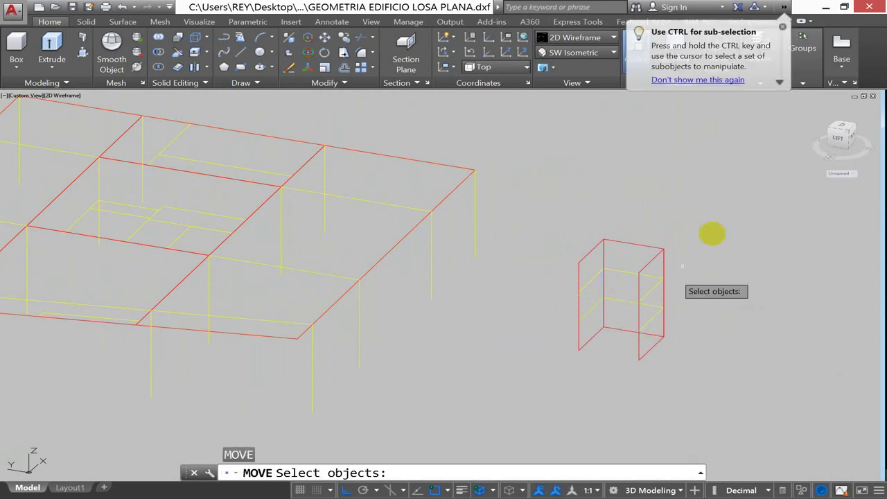
pyautogui.click(714, 219)
pyautogui.click(520, 407)
pyautogui.press('Return')
pyautogui.click(604, 239)
pyautogui.scroll(5, 150, 208)
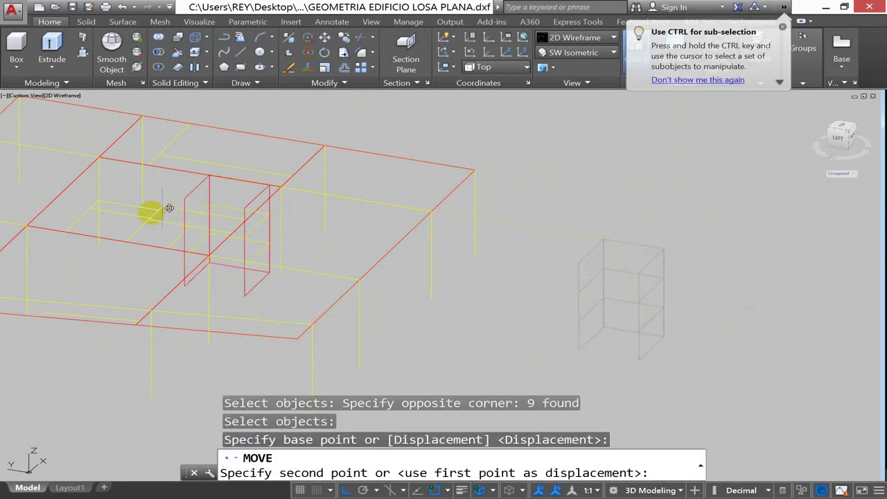
pyautogui.scroll(-6, 120, 213)
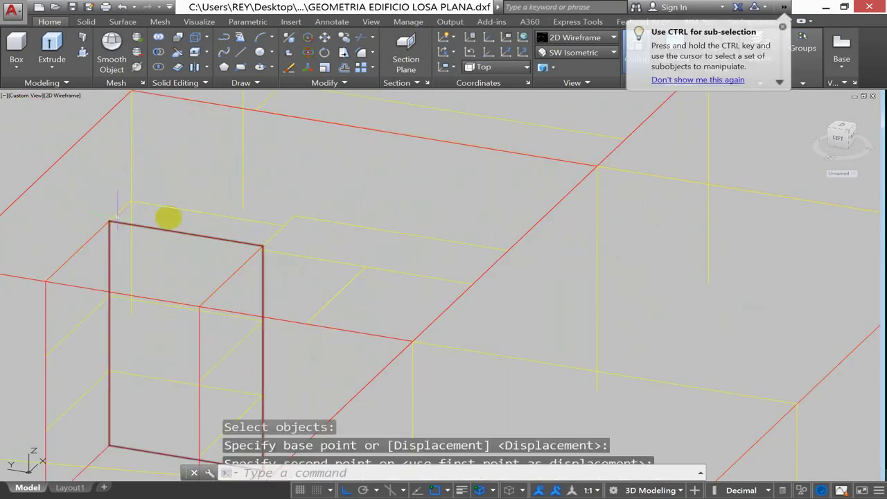
pyautogui.press('Escape')
pyautogui.press('Escape')
pyautogui.keyDown('shift'); pyautogui.moveTo(208, 329); pyautogui.dragTo(256, 316, button='middle'); pyautogui.keyUp('shift')
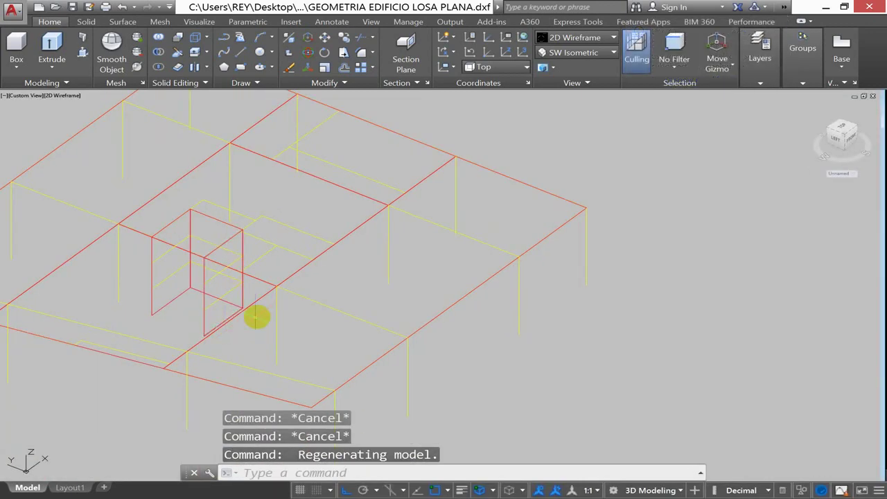
pyautogui.scroll(-3, 261, 317)
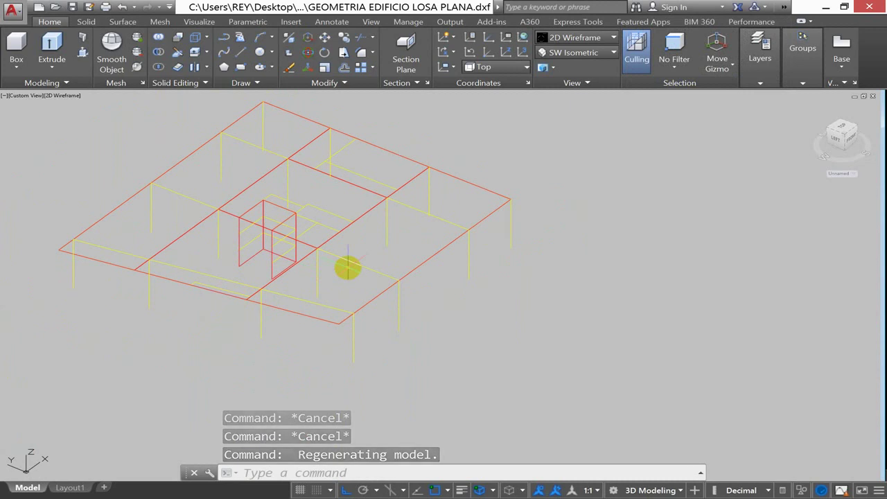
# Copy the two parallel secondary frame lines and the short line branching from one of them out of the central bay to the empty area beside the slab.
pyautogui.press('Escape')
pyautogui.press('Escape')
pyautogui.write('o')
pyautogui.press('Return')
pyautogui.scroll(4, 300, 228)
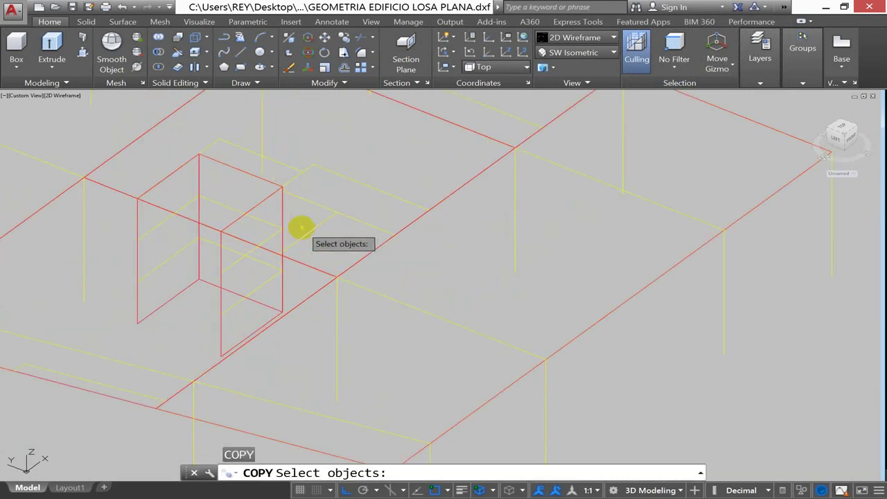
pyautogui.click(359, 171)
pyautogui.click(326, 219)
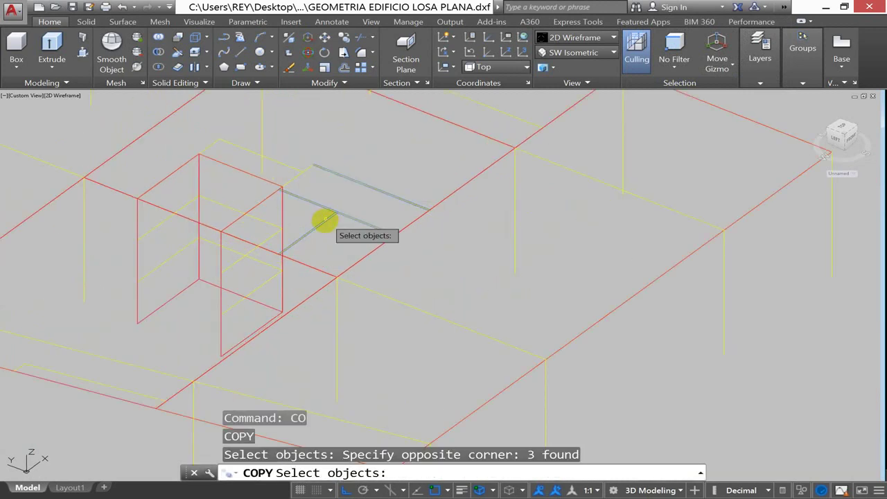
pyautogui.scroll(-2, 317, 236)
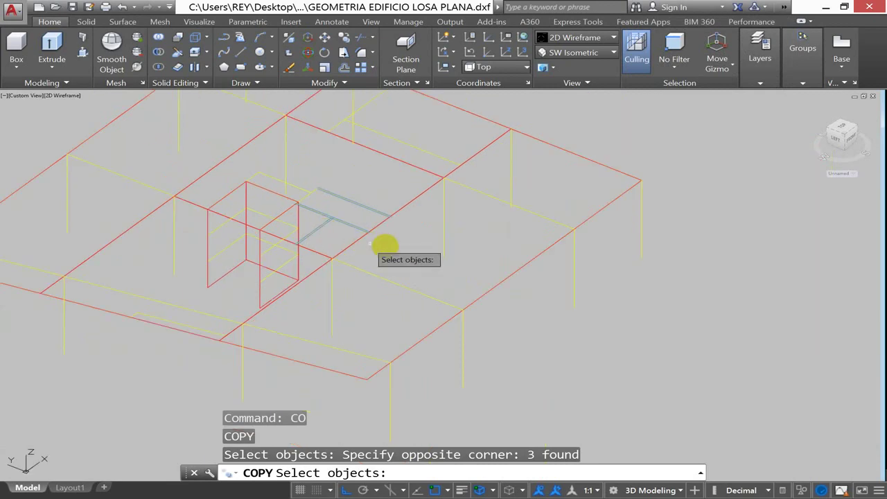
pyautogui.moveTo(385, 244); pyautogui.dragTo(363, 192, button='middle')
pyautogui.press('Return')
pyautogui.click(361, 192)
pyautogui.scroll(-3, 558, 277)
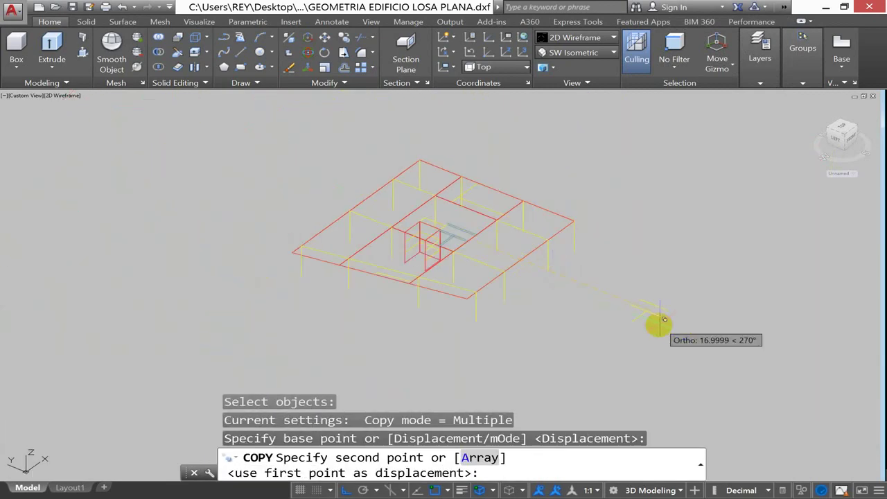
pyautogui.click(664, 319)
pyautogui.scroll(2, 638, 317)
pyautogui.scroll(4, 614, 304)
pyautogui.press('Return')
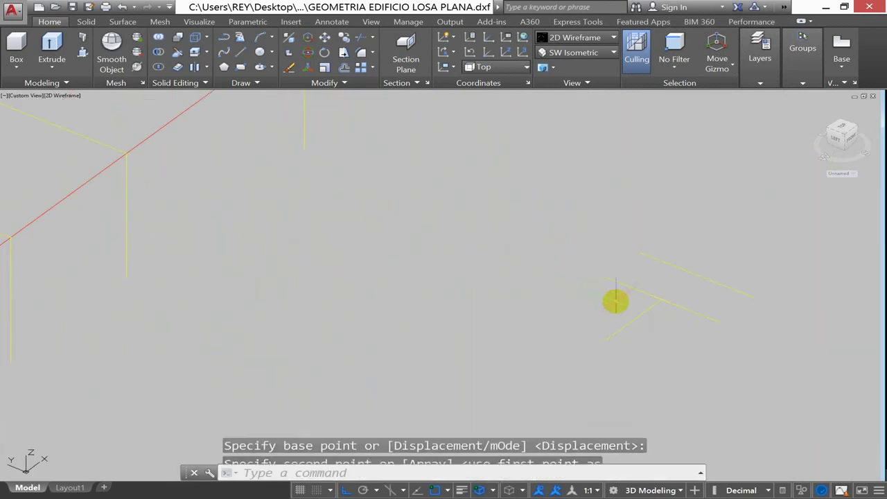
pyautogui.moveTo(616, 302); pyautogui.dragTo(608, 303, button='middle')
pyautogui.press('Escape')
pyautogui.press('Escape')
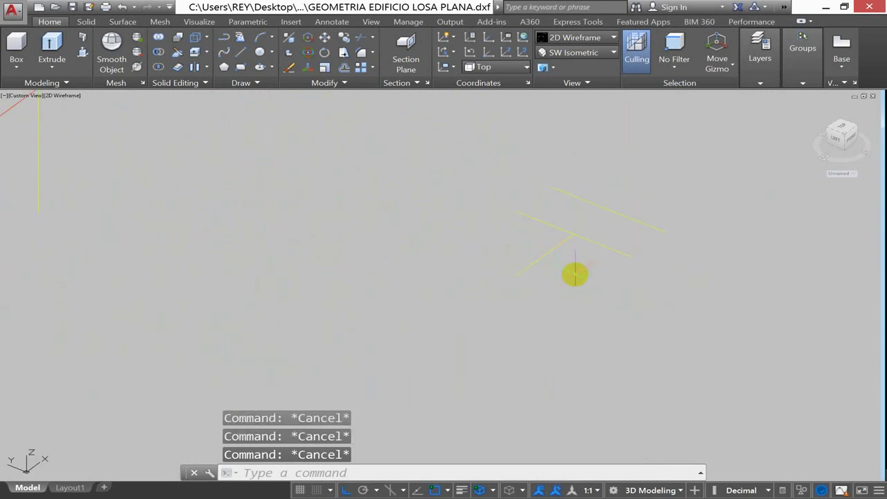
# Copy the three separated frame lines straight down at distances of 1.5 and 3.
pyautogui.write('co')
pyautogui.press('Return')
pyautogui.click(664, 184)
pyautogui.click(521, 270)
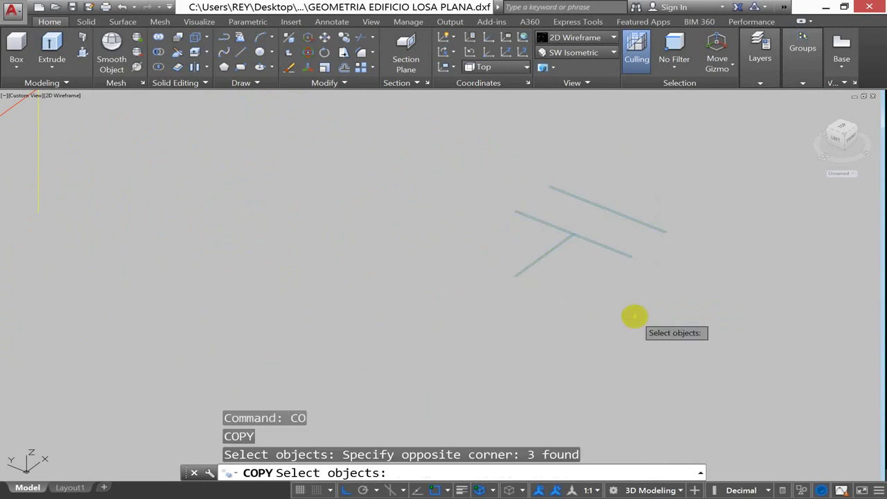
pyautogui.press('Return')
pyautogui.click(635, 317)
pyautogui.write('1.5')
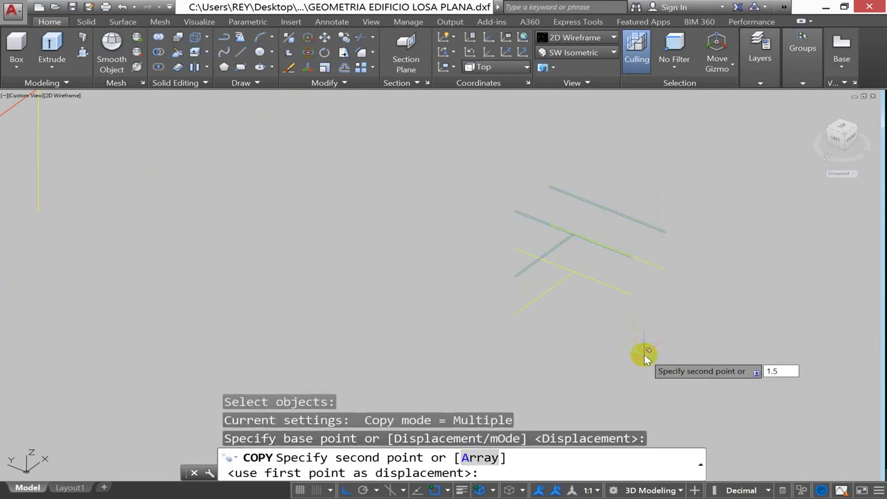
pyautogui.press('Return')
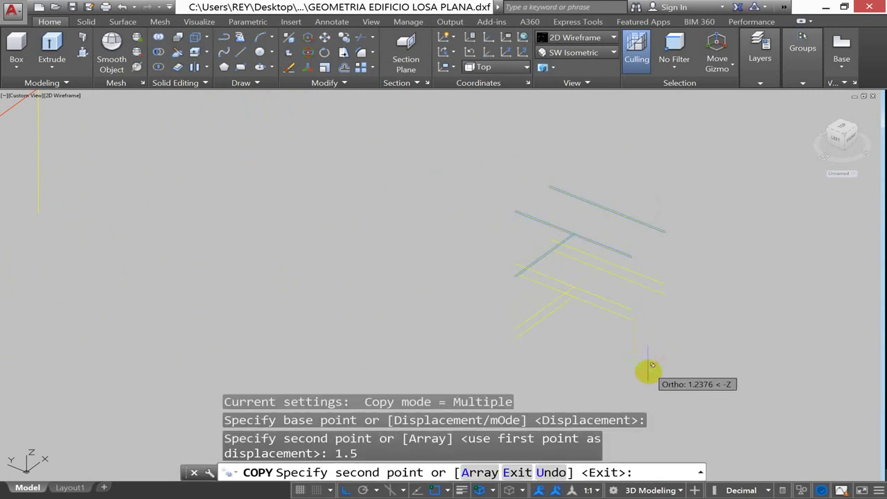
pyautogui.write('3')
pyautogui.press('Return')
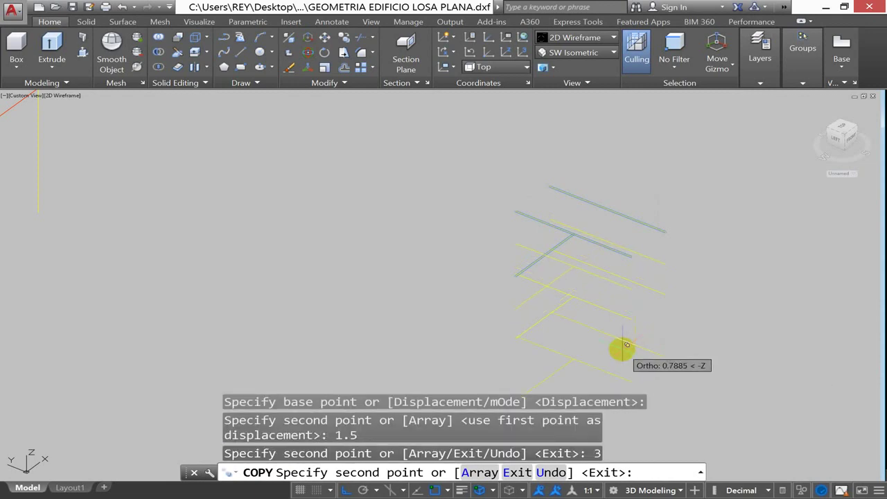
pyautogui.press('Escape')
pyautogui.keyDown('shift'); pyautogui.moveTo(594, 346); pyautogui.dragTo(597, 304, button='middle'); pyautogui.keyUp('shift')
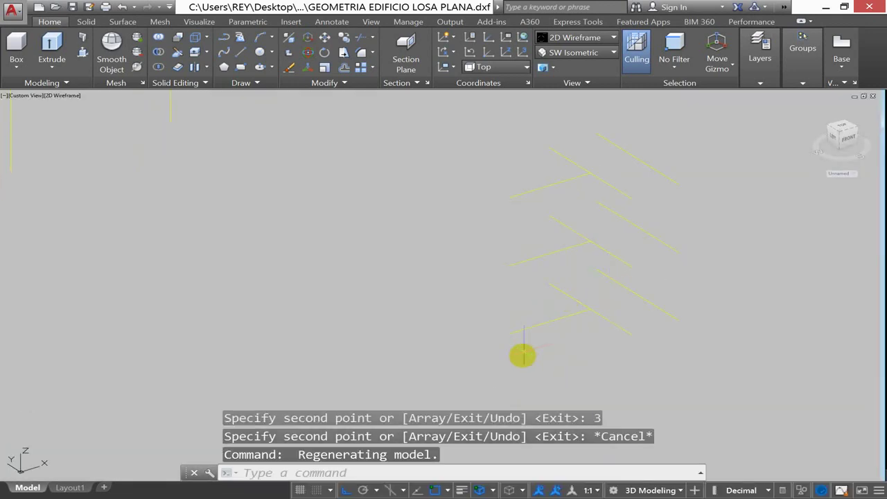
pyautogui.press('Escape')
pyautogui.press('Escape')
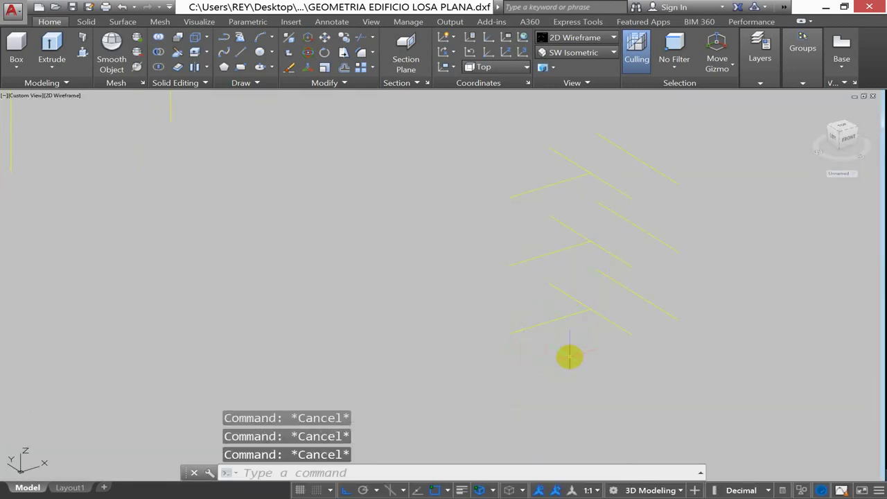
pyautogui.write('ct o')
pyautogui.press('Return')
pyautogui.click(584, 307)
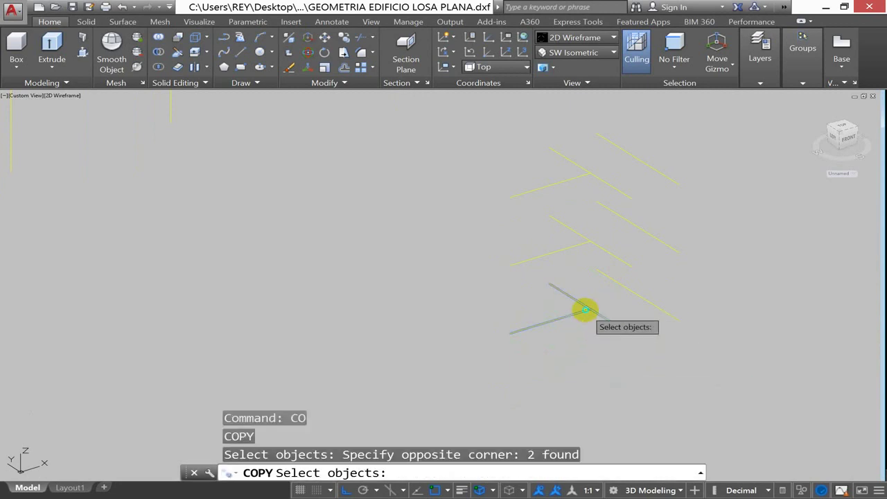
pyautogui.rightClick(600, 311)
pyautogui.press('Escape')
# Copy the lowest-level line crossed by the branch from their junction to the branch's free end.
pyautogui.write('co')
pyautogui.press('Return')
pyautogui.click(602, 314)
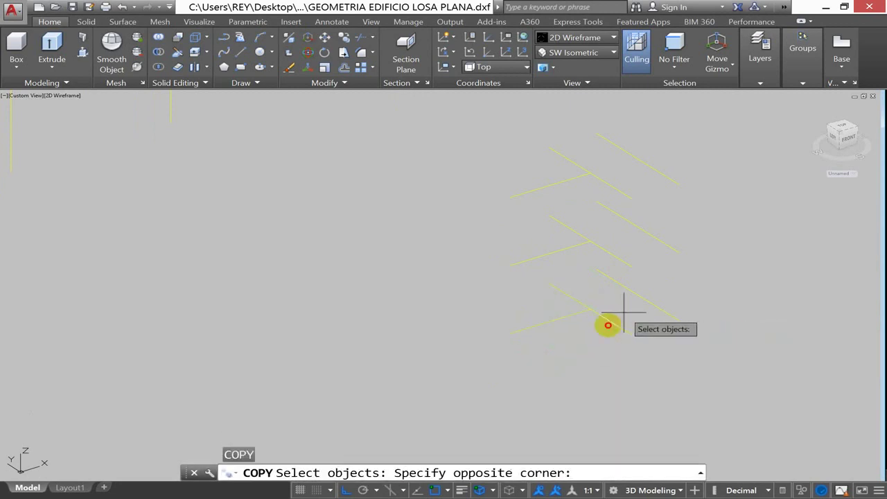
pyautogui.click(588, 313)
pyautogui.rightClick(589, 313)
pyautogui.click(588, 311)
pyautogui.click(508, 333)
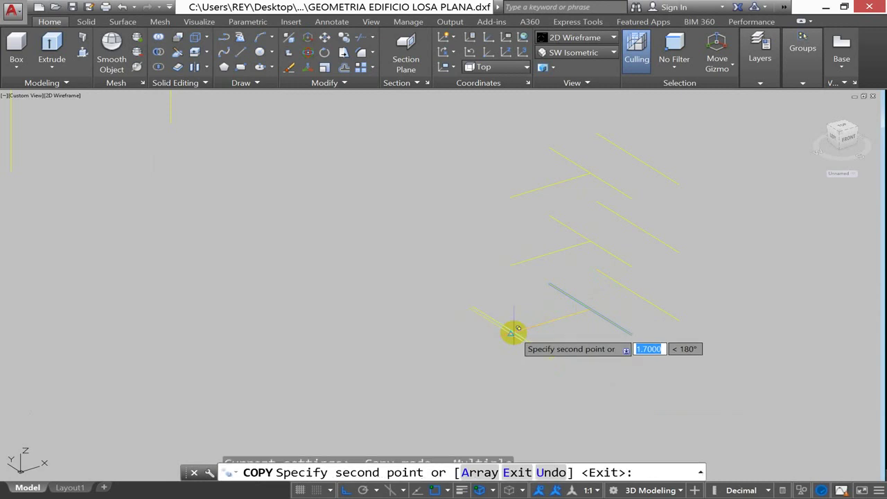
pyautogui.press('Escape')
pyautogui.press('Escape')
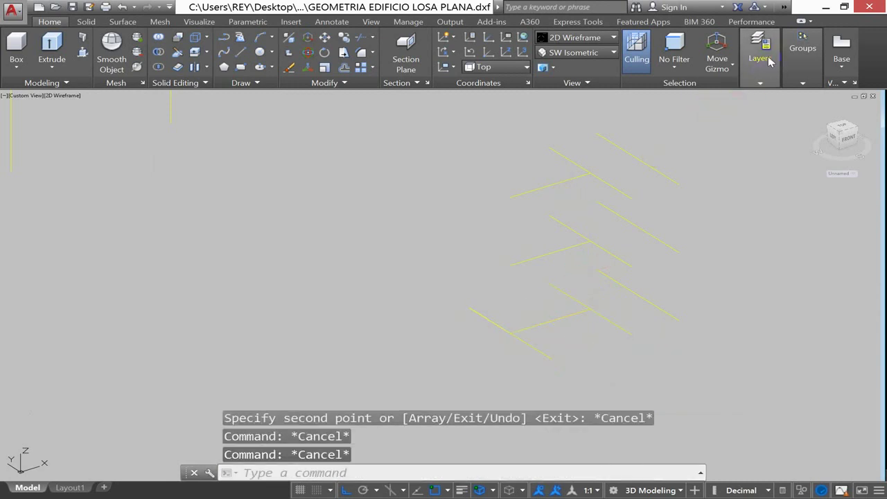
# Create an inclined 3D face on the SHELLS layer from the middle-level junction's front half-line down to the newly copied lowest-level line.
pyautogui.click(761, 52)
pyautogui.click(811, 97)
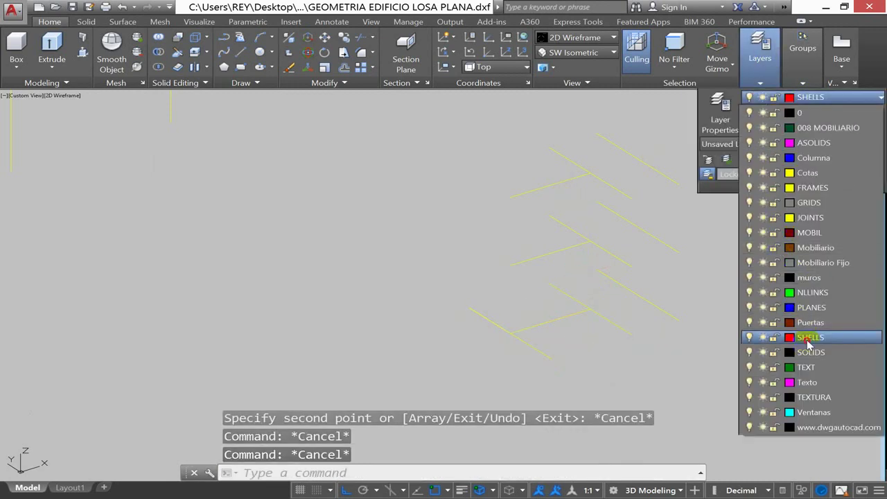
pyautogui.click(808, 340)
pyautogui.press('Escape')
pyautogui.write('3DFAC')
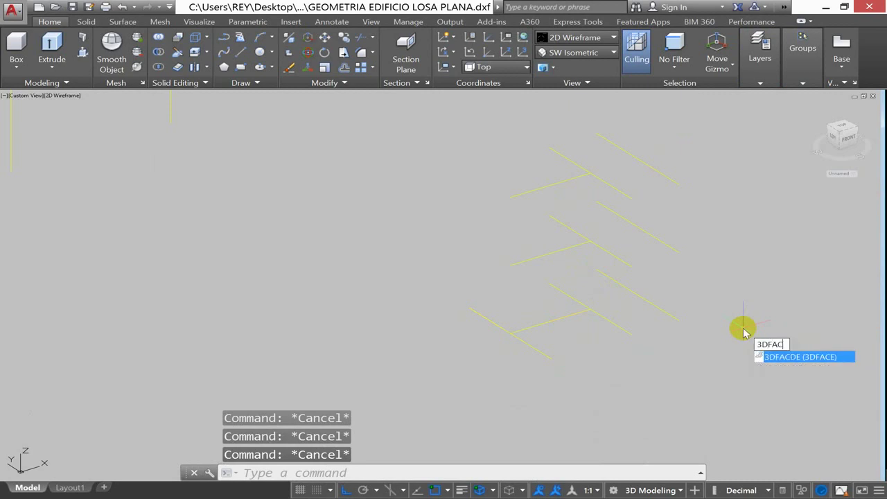
pyautogui.press('Return')
pyautogui.click(583, 244)
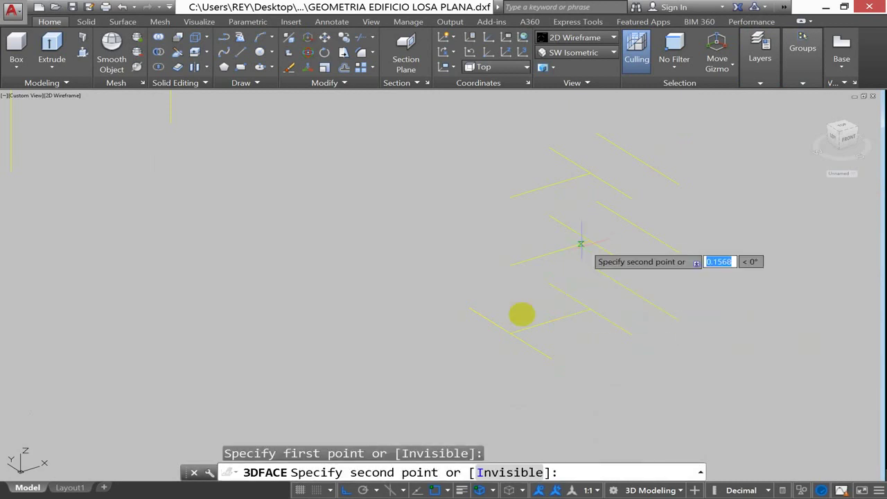
pyautogui.click(511, 333)
pyautogui.click(551, 358)
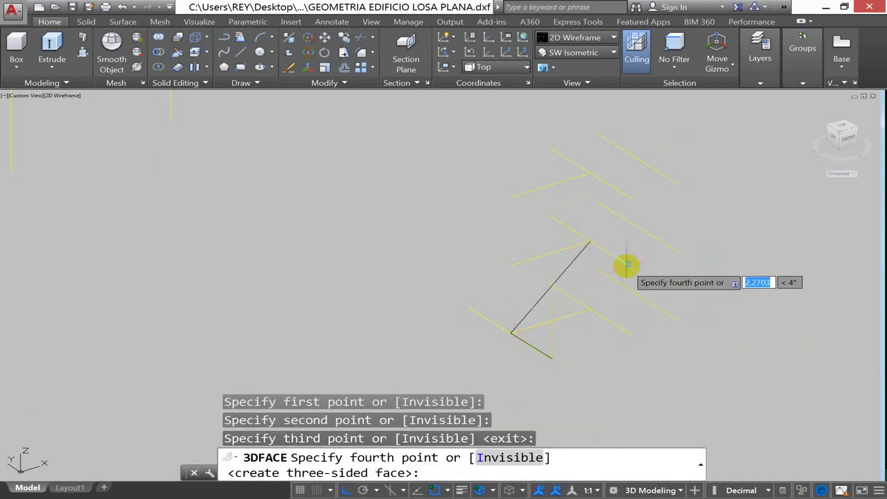
pyautogui.click(630, 265)
pyautogui.press('Return')
# Create a horizontal landing 3D face between the two parallel middle-level frame lines.
pyautogui.press('Return')
pyautogui.click(549, 216)
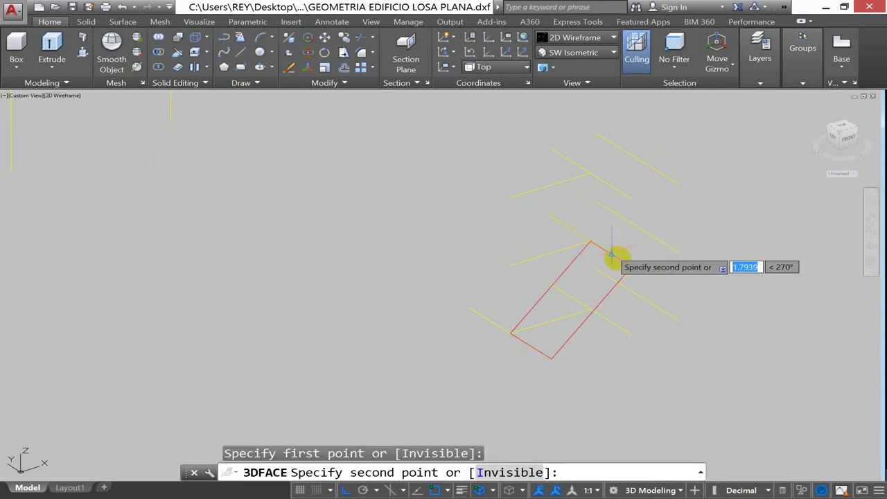
pyautogui.click(631, 266)
pyautogui.click(678, 254)
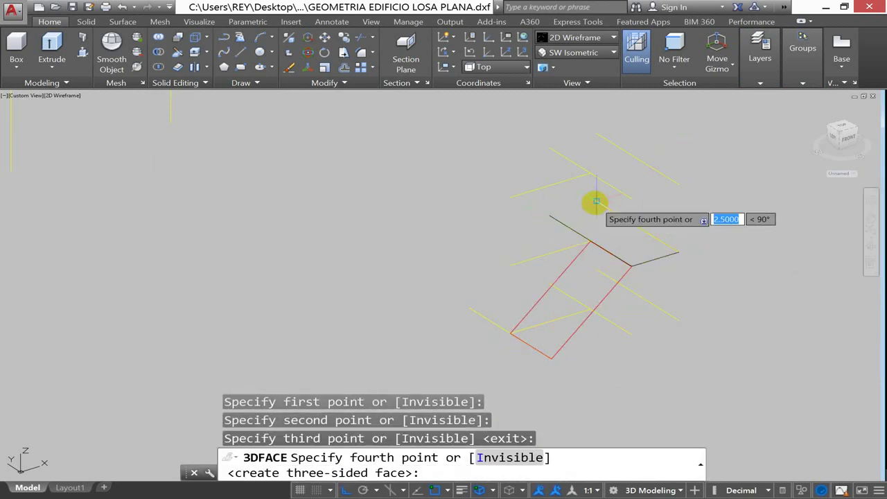
pyautogui.click(596, 203)
pyautogui.press('Return')
# Copy the line at the lowest-level branch's free end straight up to the free end of the top-level branch.
pyautogui.keyDown('shift'); pyautogui.moveTo(644, 270); pyautogui.dragTo(521, 296, button='middle'); pyautogui.keyUp('shift')
pyautogui.press('Escape')
pyautogui.press('Escape')
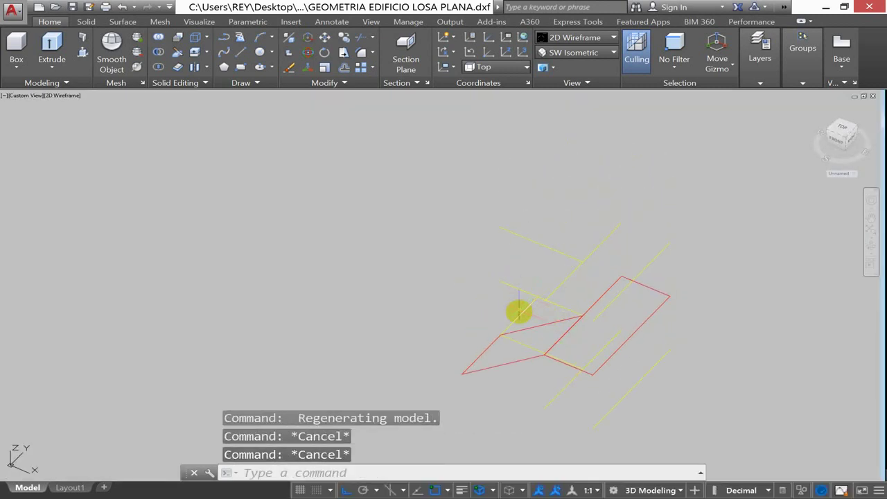
pyautogui.write('co')
pyautogui.press('Return')
pyautogui.click(534, 313)
pyautogui.click(502, 321)
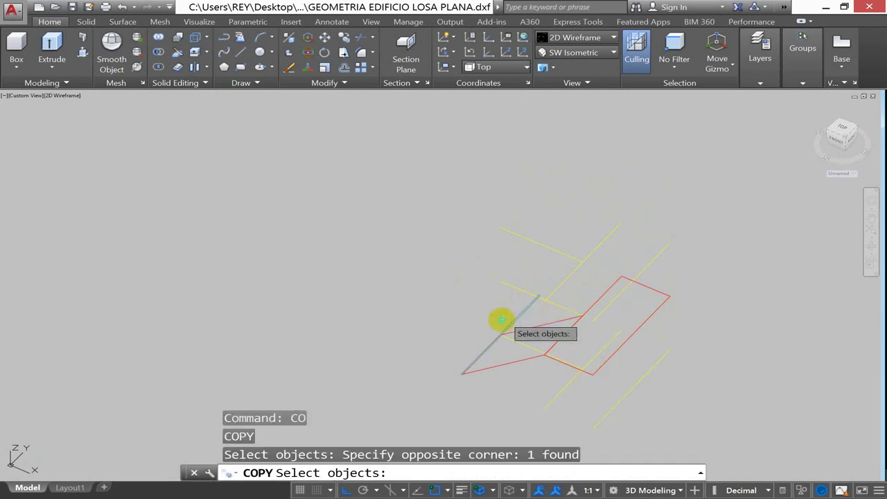
pyautogui.press('Return')
pyautogui.click(501, 335)
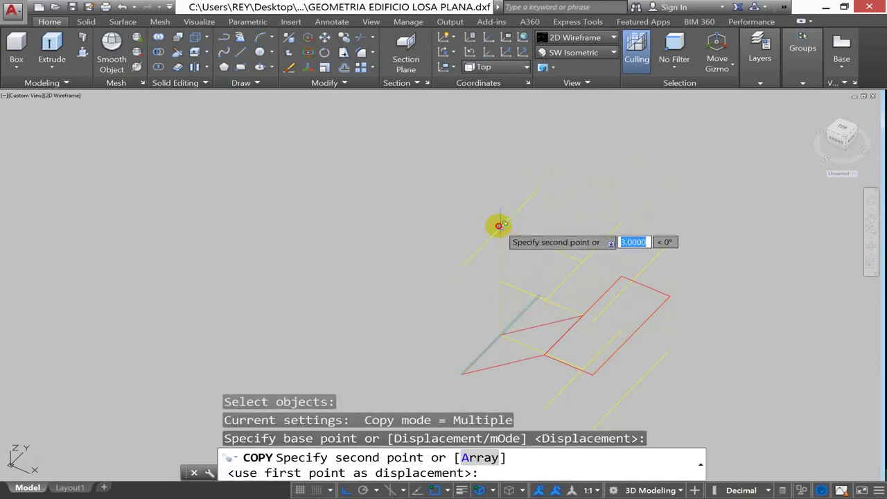
pyautogui.click(499, 226)
pyautogui.press('Escape')
pyautogui.press('Escape')
# Create an inclined 3D face from the back half of the landing's inner edge up to the copied top-level line.
pyautogui.press('BackSpace')
pyautogui.press('BackSpace')
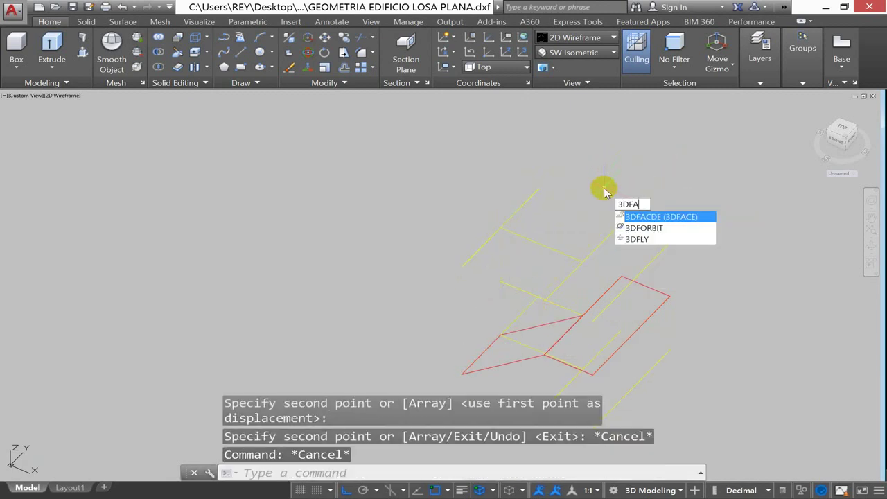
pyautogui.press('Return')
pyautogui.click(582, 315)
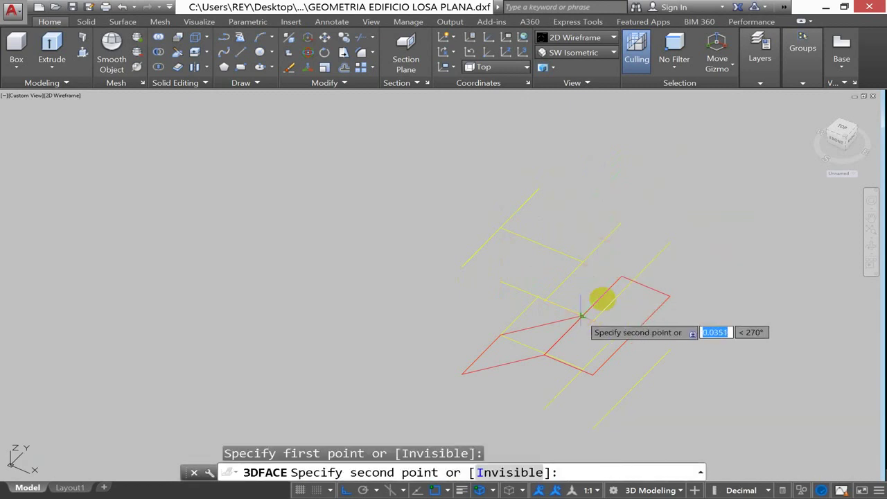
pyautogui.click(621, 277)
pyautogui.click(538, 189)
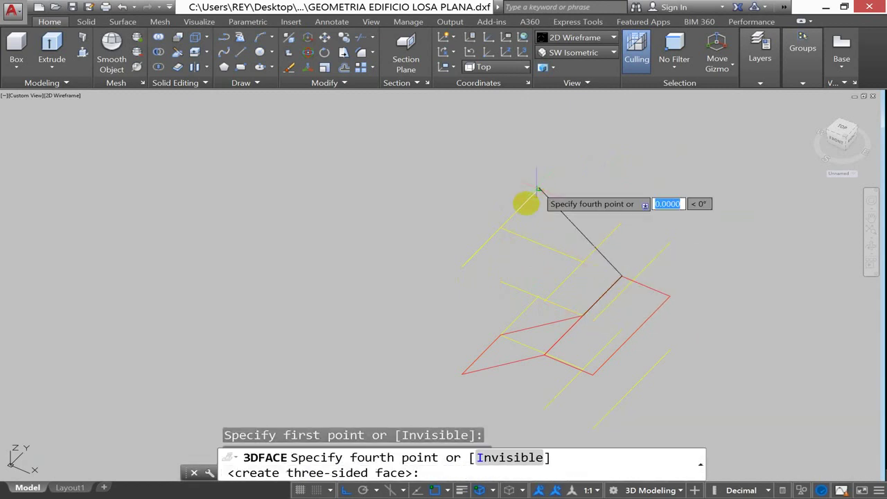
pyautogui.click(502, 229)
pyautogui.press('Return')
pyautogui.scroll(-2, 561, 262)
pyautogui.keyDown('shift'); pyautogui.moveTo(470, 313); pyautogui.dragTo(613, 299, button='middle'); pyautogui.keyUp('shift')
pyautogui.press('Escape')
pyautogui.press('Escape')
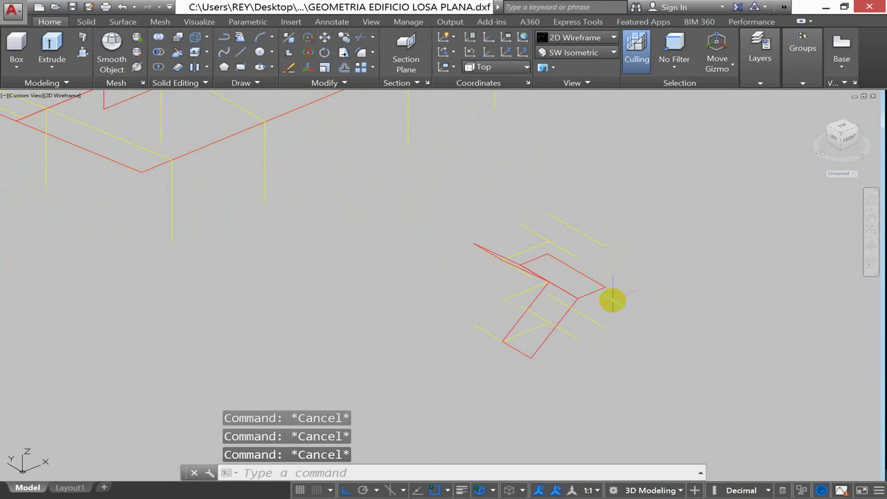
# Draw vertical lines on the FRAMES layer through the landing's front outer corner, from the lowest-level line end to the top-level line end.
pyautogui.moveTo(568, 297)
pyautogui.keyDown('shift'); pyautogui.mouseDown(button='middle')
pyautogui.moveTo(545, 287)
pyautogui.moveTo(560, 305)
pyautogui.mouseUp(button='middle'); pyautogui.keyUp('shift')
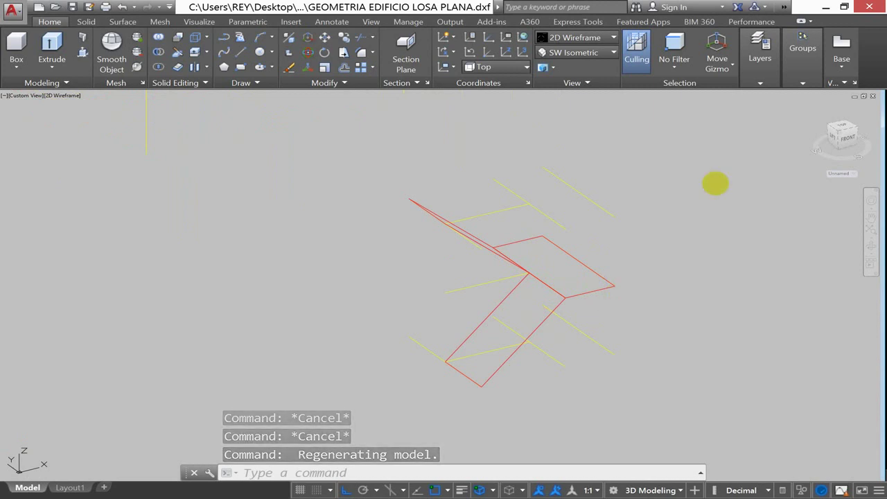
pyautogui.press('Escape')
pyautogui.press('Escape')
pyautogui.click(760, 83)
pyautogui.click(810, 98)
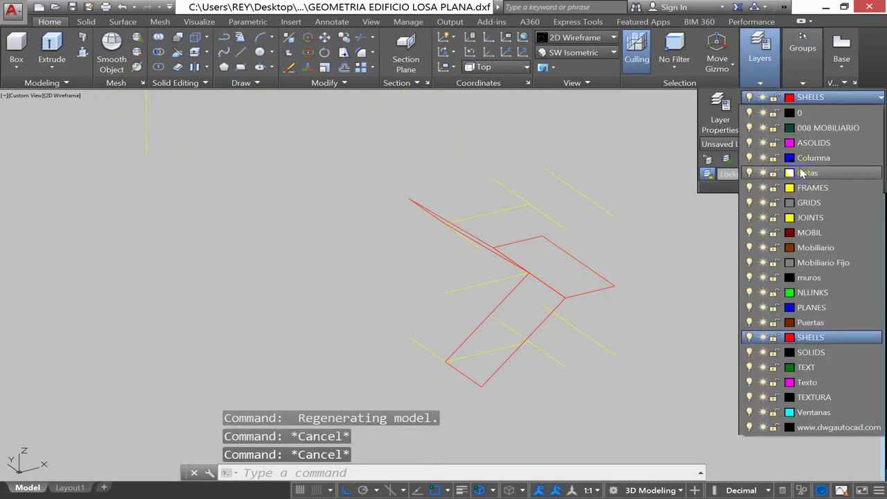
pyautogui.click(812, 187)
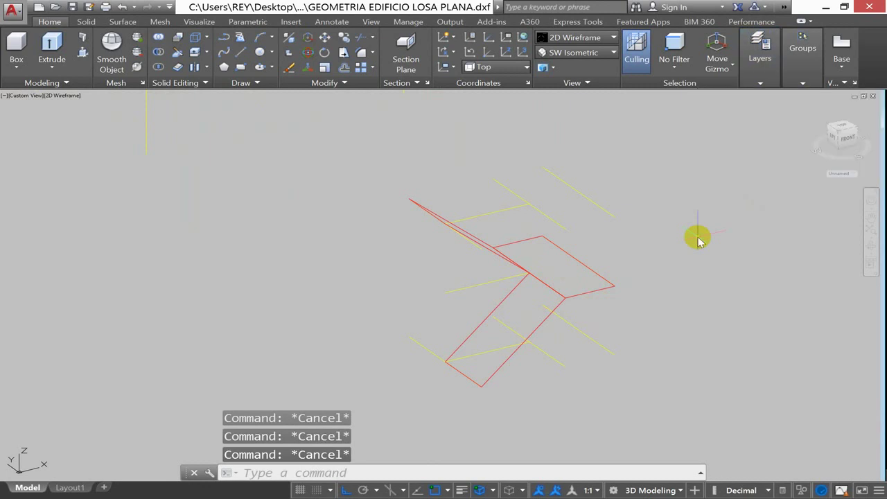
pyautogui.write('l')
pyautogui.press('Return')
pyautogui.click(612, 354)
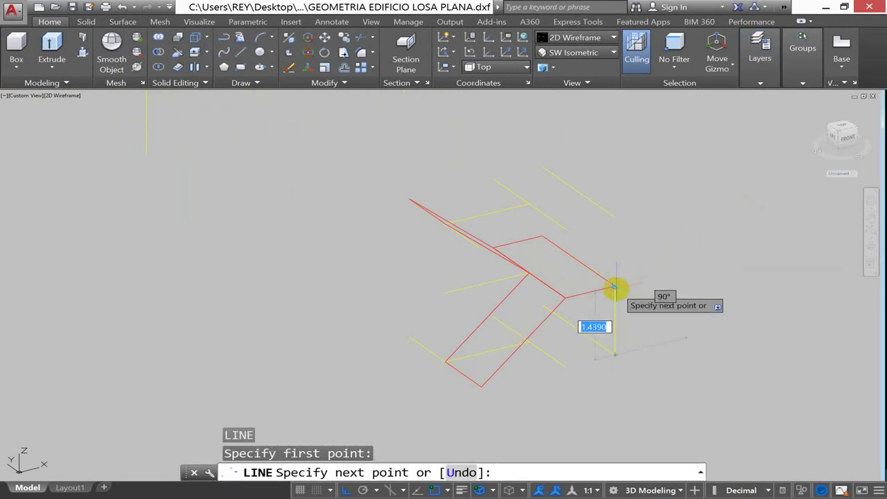
pyautogui.click(614, 217)
pyautogui.press('Return')
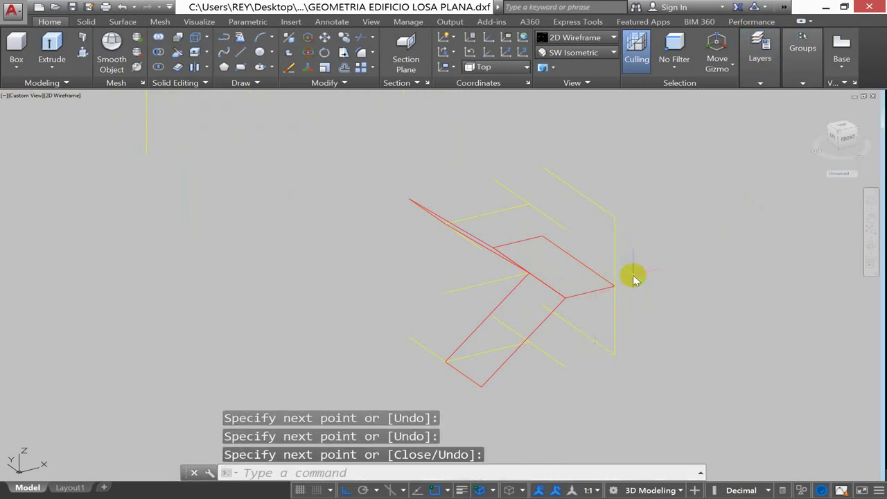
# Copy the two stacked vertical frame lines from the landing's front outer corner to its back outer corner.
pyautogui.write('co')
pyautogui.press('Return')
pyautogui.click(618, 247)
pyautogui.click(655, 338)
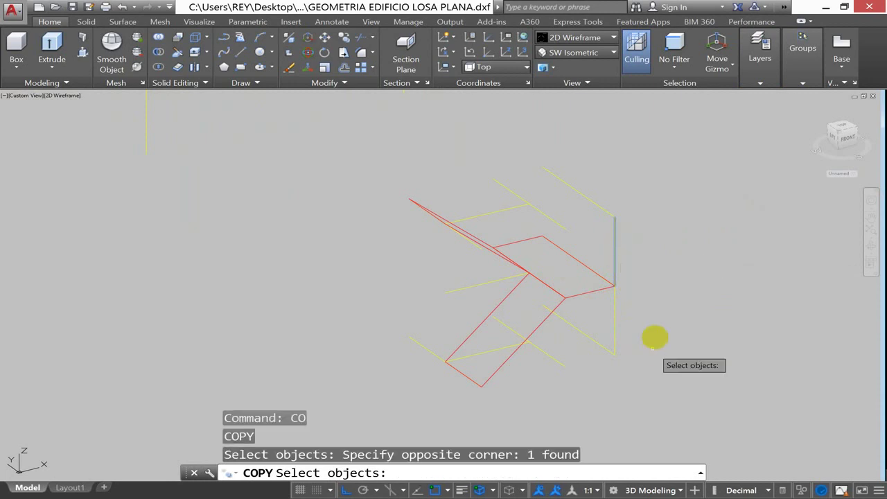
pyautogui.click(635, 312)
pyautogui.scroll(2, 603, 302)
pyautogui.press('Return')
pyautogui.click(620, 279)
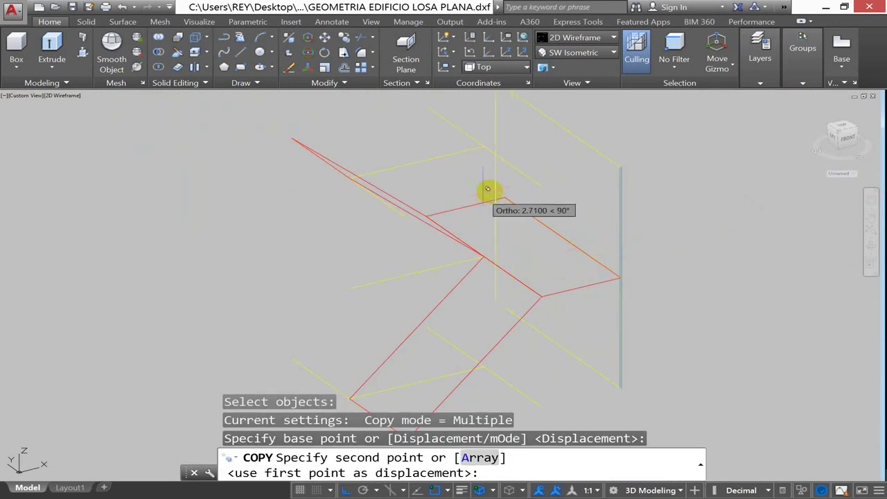
pyautogui.click(502, 192)
pyautogui.press('Escape')
# Erase the top-level branch and its two parallel lines, plus the lowest-level line joining the feet of the vertical lines.
pyautogui.scroll(-3, 570, 241)
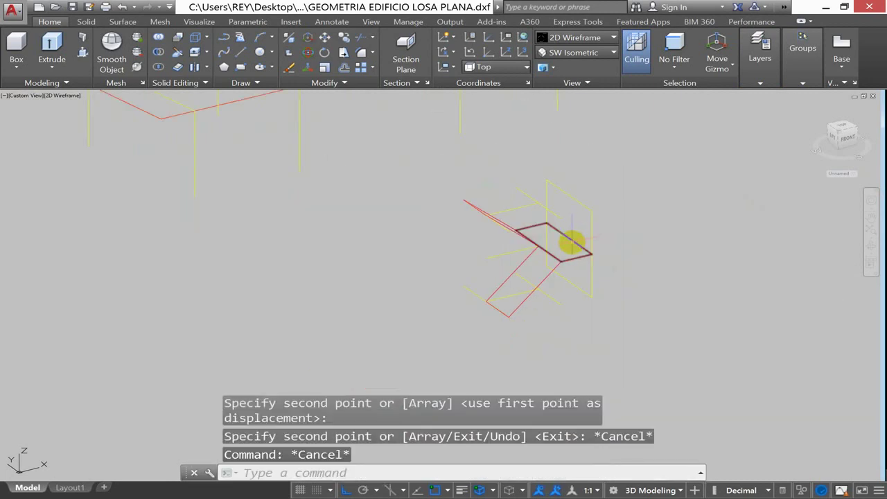
pyautogui.keyDown('shift'); pyautogui.moveTo(580, 265); pyautogui.dragTo(500, 222, button='middle'); pyautogui.keyUp('shift')
pyautogui.click(558, 176)
pyautogui.click(527, 208)
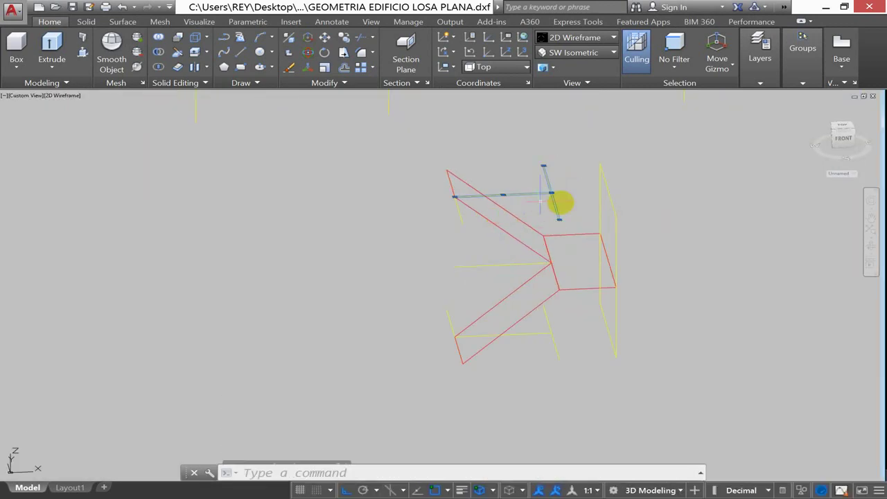
pyautogui.click(586, 149)
pyautogui.click(635, 227)
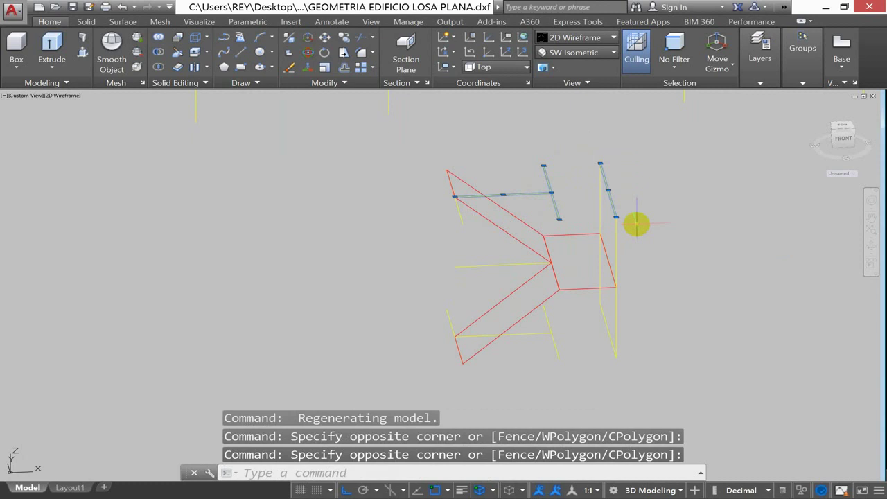
pyautogui.press('Delete')
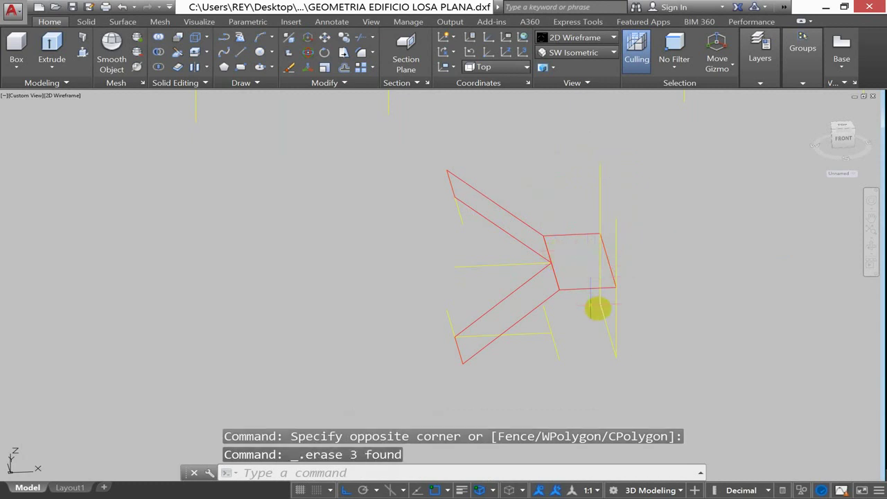
pyautogui.click(608, 314)
pyautogui.click(603, 322)
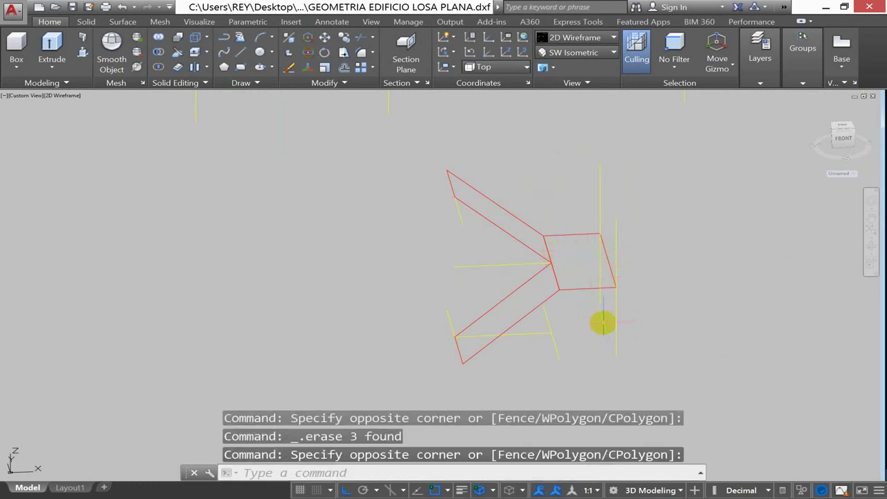
pyautogui.press('Delete')
# Lock the SHELLS layer and erase the remaining yellow guide lines around the two inclined faces.
pyautogui.click(763, 83)
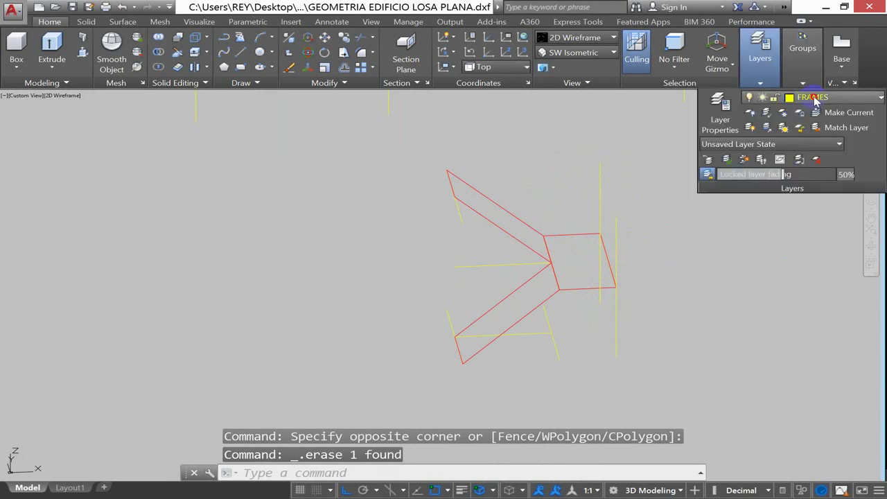
pyautogui.click(816, 101)
pyautogui.click(774, 337)
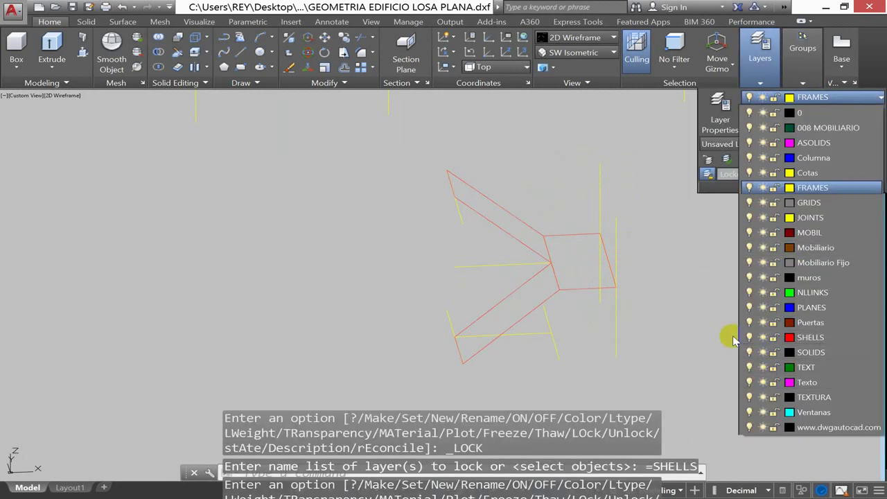
pyautogui.scroll(-2, 575, 212)
pyautogui.click(578, 192)
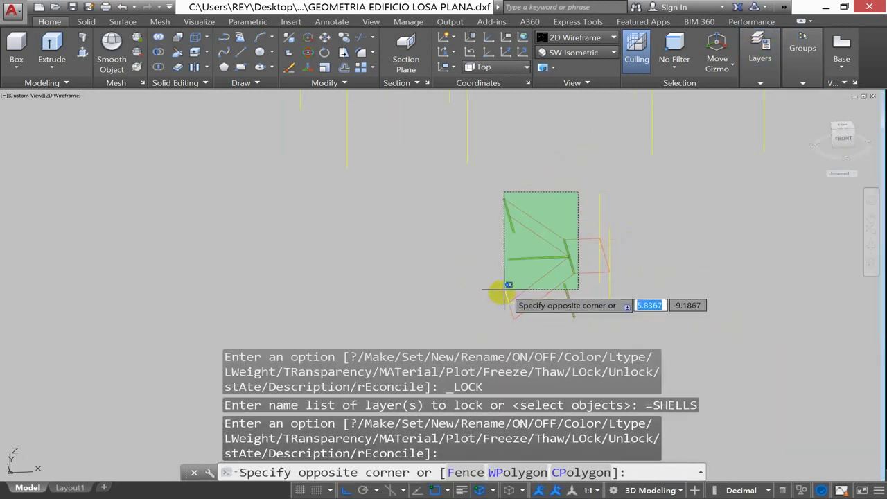
pyautogui.click(475, 321)
pyautogui.press('Delete')
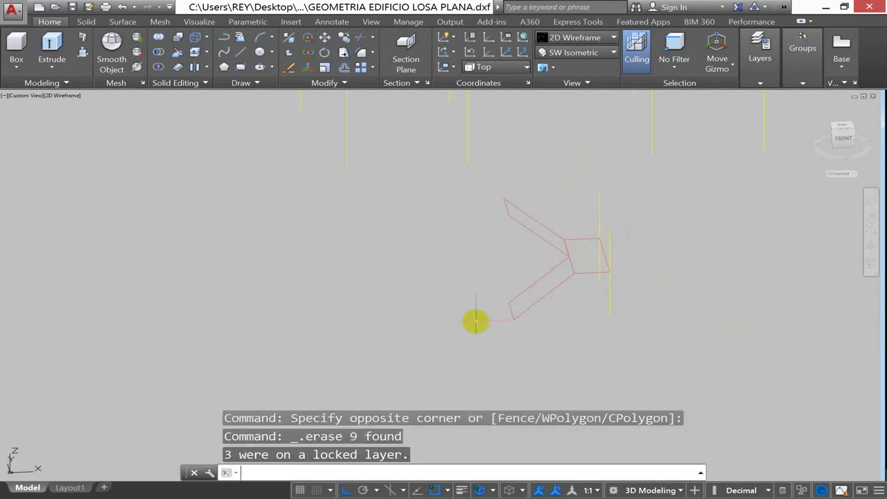
# Erase the leftover yellow line along the landing's outer edge between the two vertical frame lines.
pyautogui.moveTo(495, 298)
pyautogui.keyDown('shift'); pyautogui.mouseDown(button='middle')
pyautogui.moveTo(589, 275)
pyautogui.moveTo(612, 254)
pyautogui.moveTo(541, 298)
pyautogui.mouseUp(button='middle'); pyautogui.keyUp('shift')
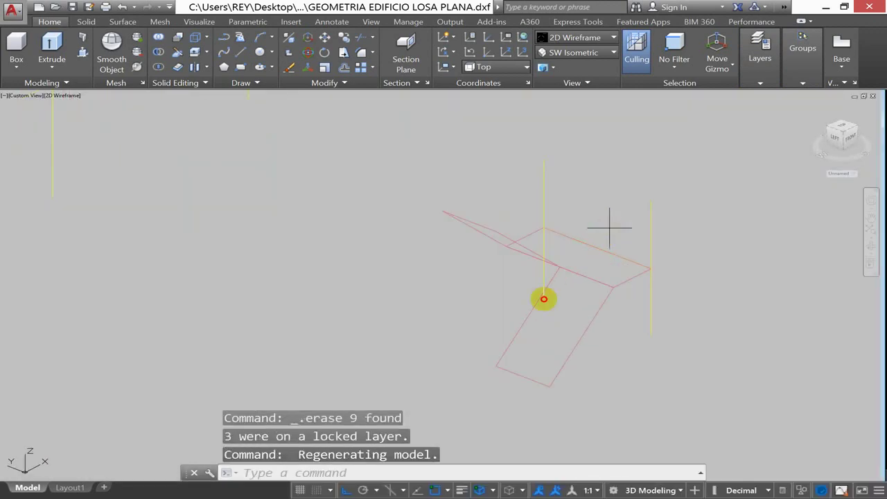
pyautogui.click(611, 228)
pyautogui.click(568, 303)
pyautogui.press('Delete')
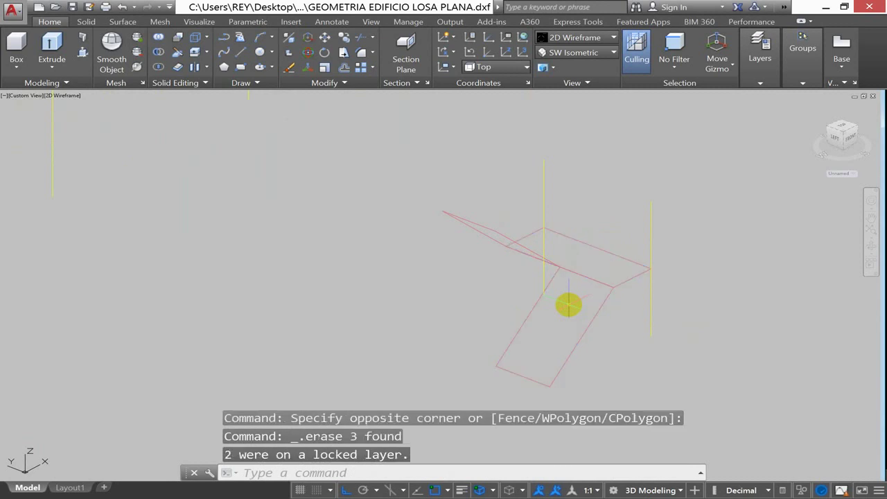
# Unlock the SHELLS layer.
pyautogui.click(760, 50)
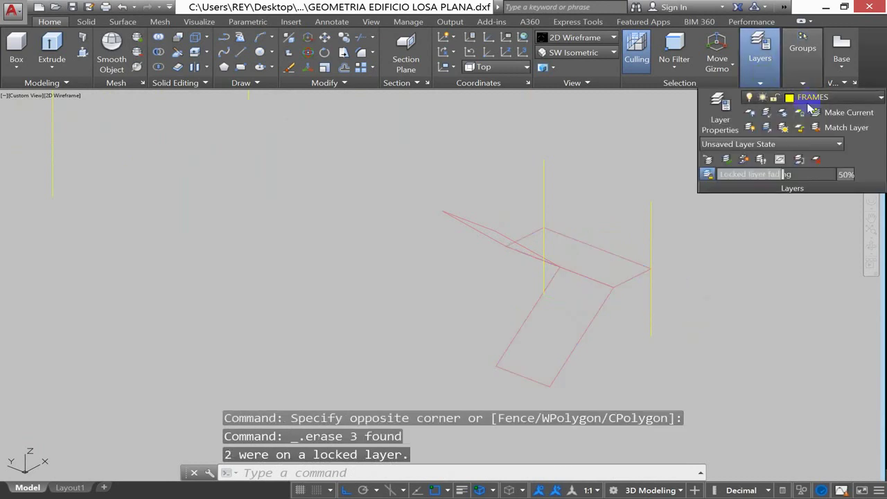
pyautogui.click(814, 97)
pyautogui.click(773, 337)
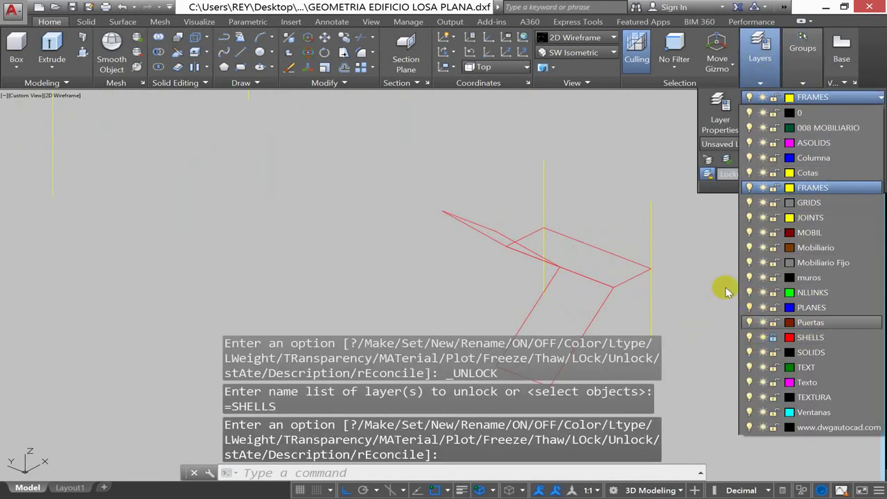
pyautogui.click(408, 238)
# Erase the two short yellow frame lines that meet inside the slab panel beside the wall core.
pyautogui.scroll(-5, 411, 238)
pyautogui.scroll(3, 423, 232)
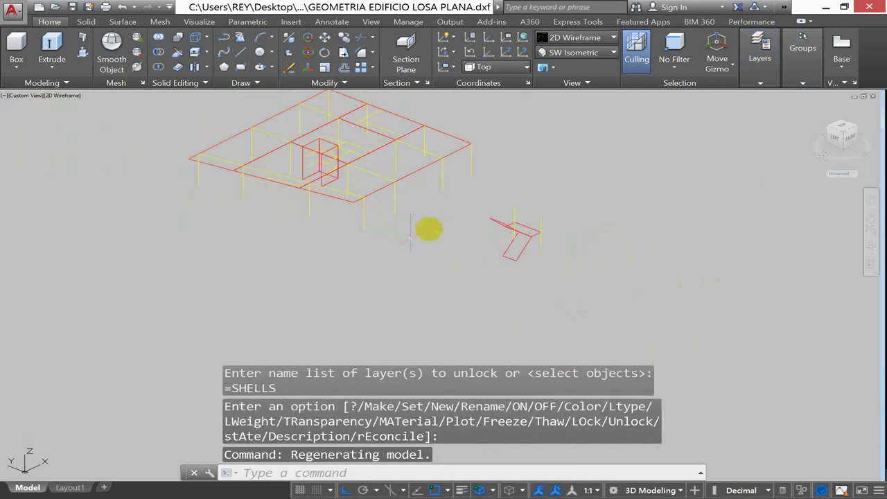
pyautogui.press('Escape')
pyautogui.press('Escape')
pyautogui.press('Escape')
pyautogui.scroll(8, 347, 172)
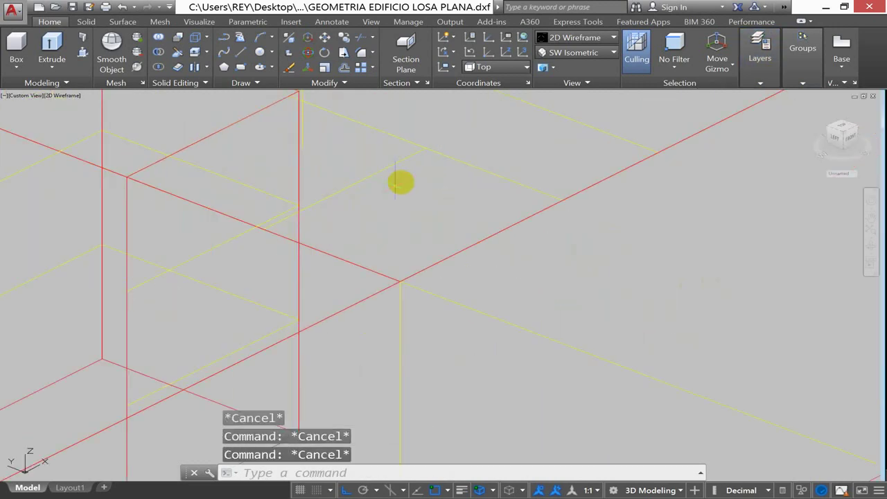
pyautogui.click(420, 155)
pyautogui.click(390, 183)
pyautogui.press('Delete')
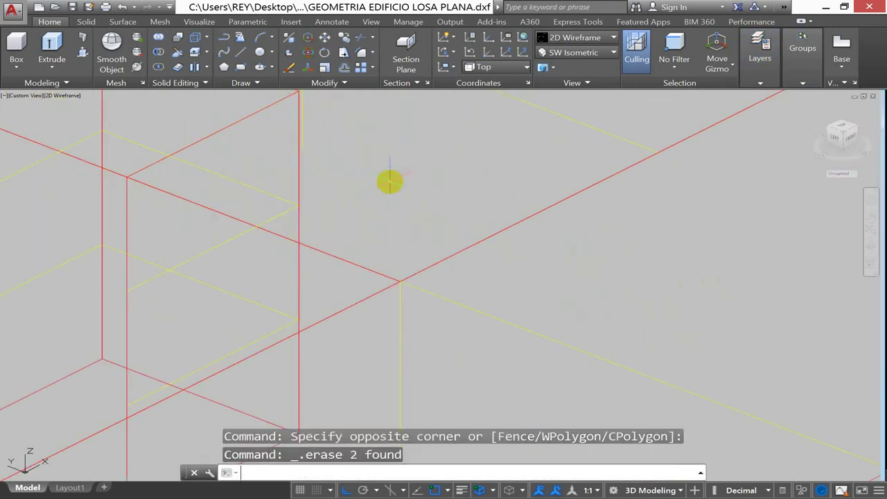
pyautogui.scroll(-5, 337, 228)
pyautogui.press('Escape')
# Move the whole stair with its vertical frame lines into the building, matching the front column's top to the outer corner of the stairwell beams.
pyautogui.scroll(-3, 568, 318)
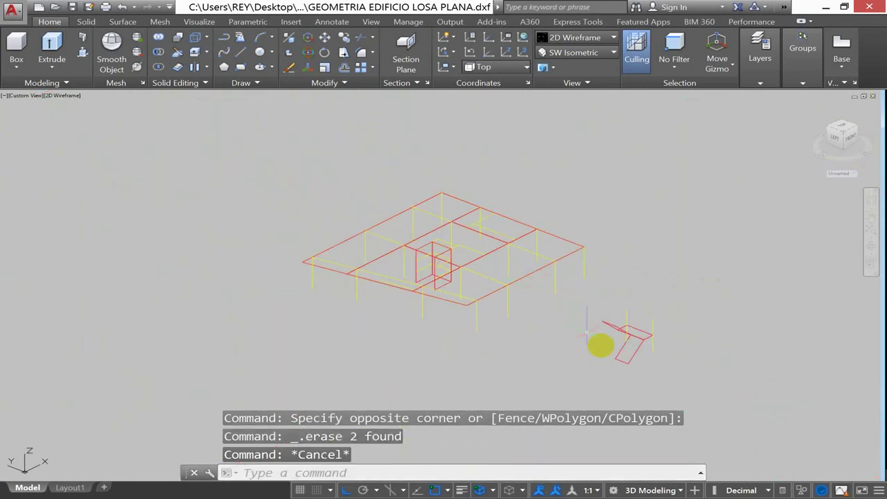
pyautogui.press('Escape')
pyautogui.write('m')
pyautogui.press('Return')
pyautogui.click(725, 281)
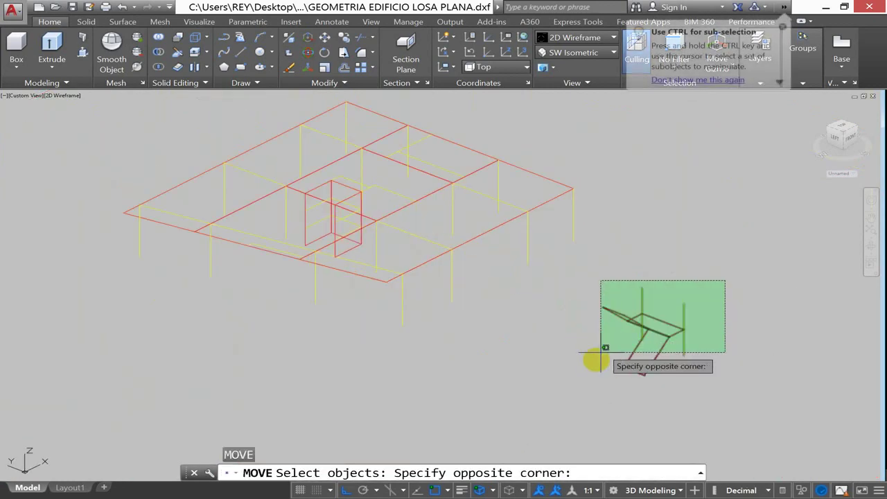
pyautogui.click(600, 353)
pyautogui.press('Return')
pyautogui.click(682, 300)
pyautogui.scroll(4, 422, 208)
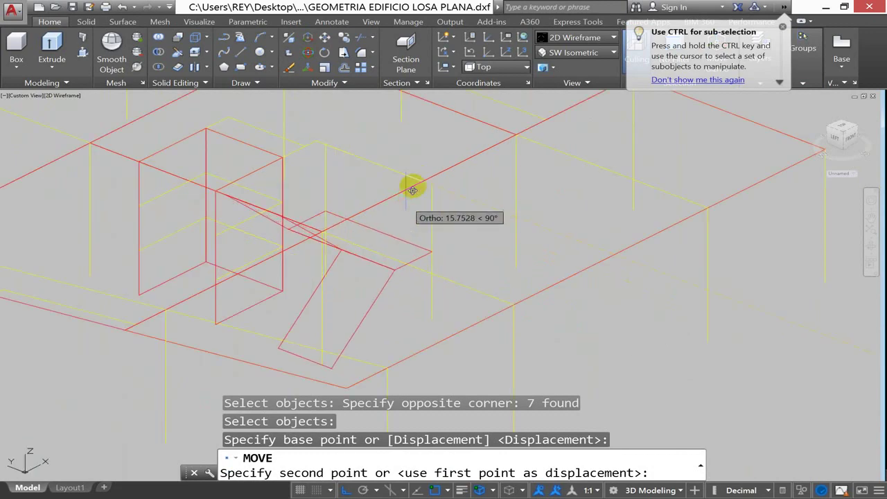
pyautogui.click(425, 177)
pyautogui.scroll(-3, 462, 204)
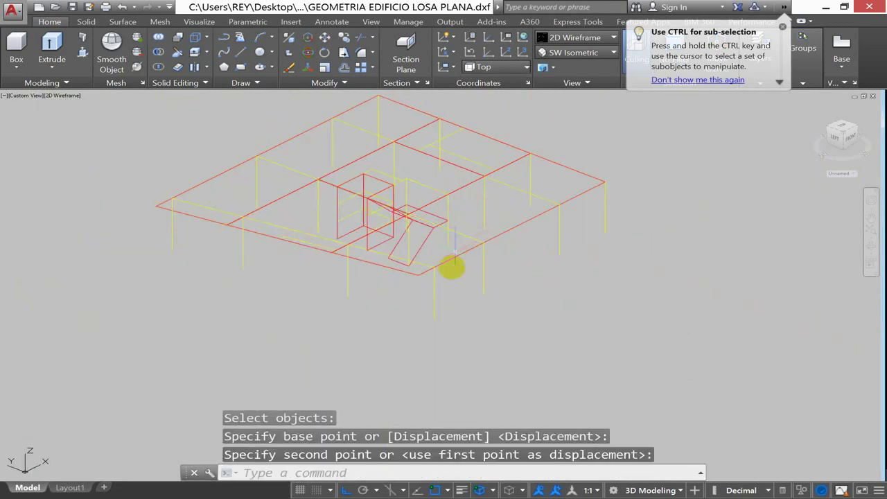
# Save the building DXF, quit AutoCAD without saving changes to ARQUITECTURA BASE.dwg, and close the project folder window.
pyautogui.keyDown('shift'); pyautogui.moveTo(435, 330); pyautogui.dragTo(489, 323, button='middle'); pyautogui.keyUp('shift')
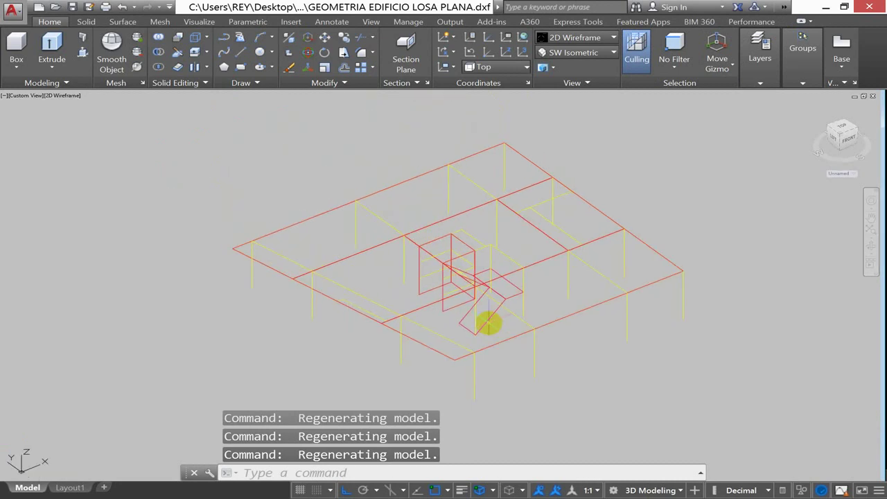
pyautogui.scroll(3, 467, 325)
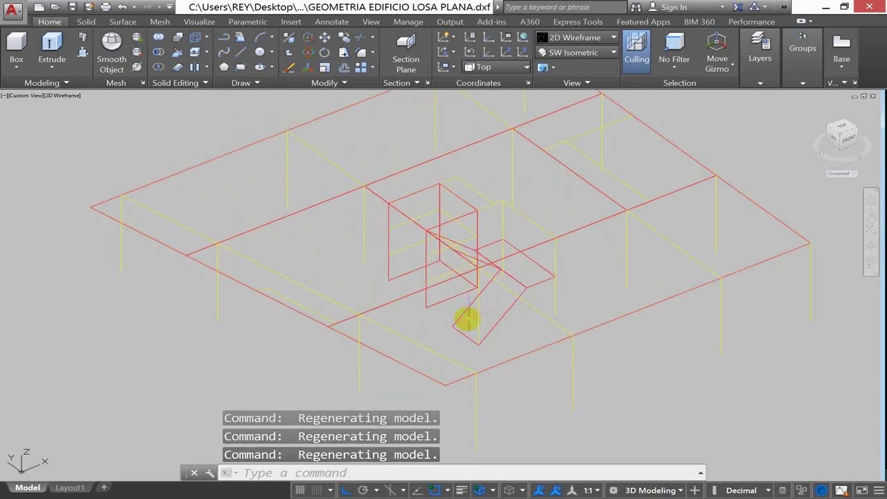
pyautogui.scroll(-3, 464, 319)
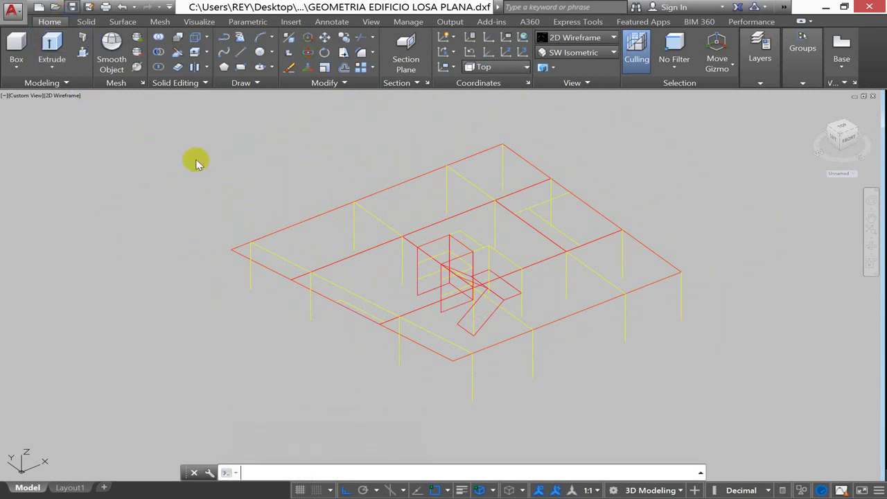
pyautogui.hotkey('ctrl', 's')
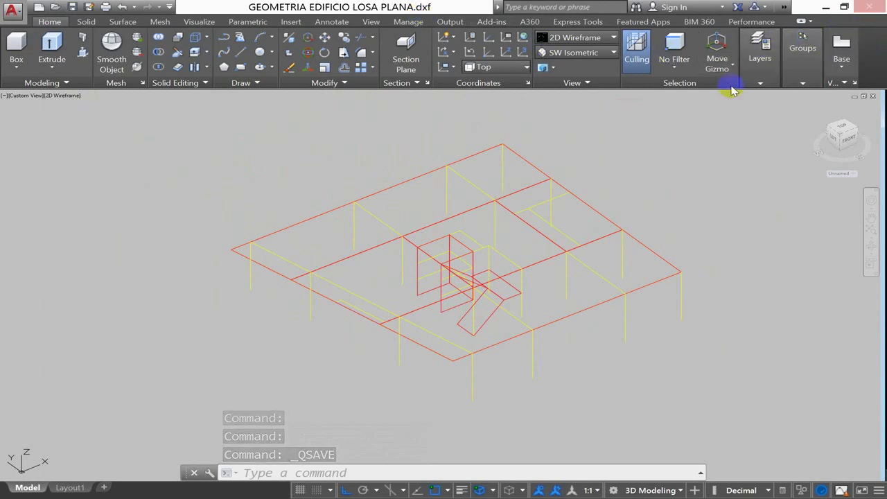
pyautogui.click(503, 294)
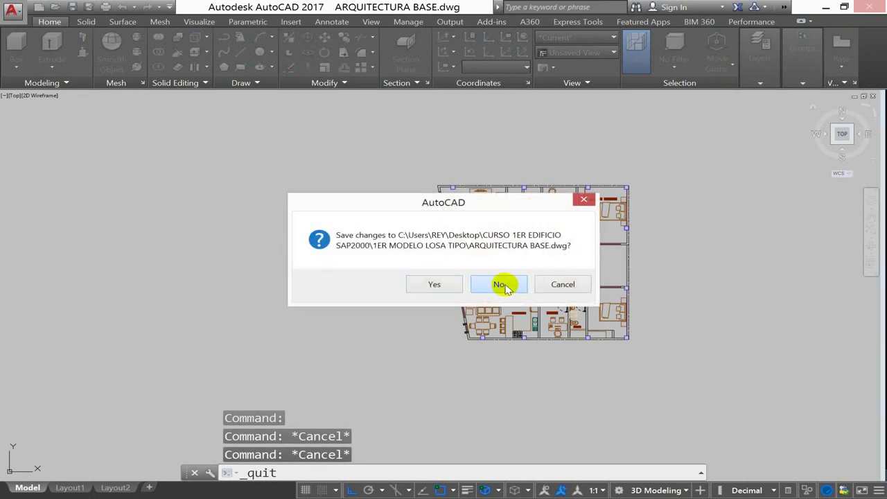
pyautogui.click(504, 286)
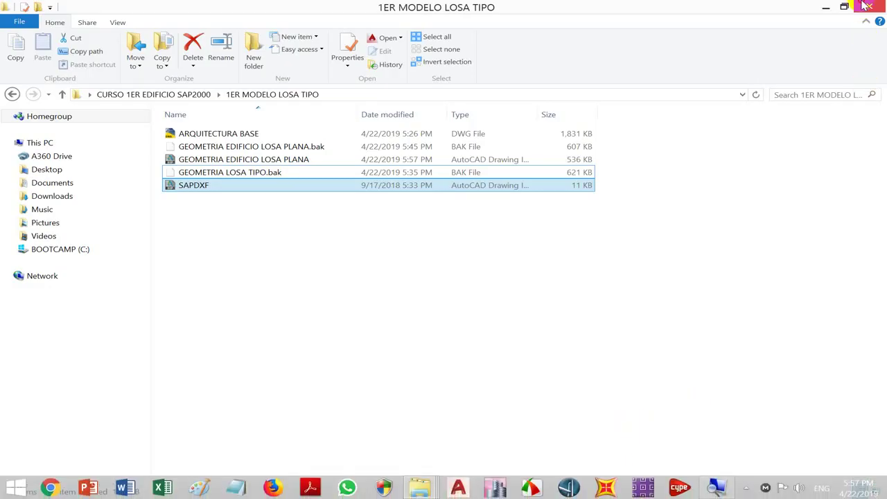
pyautogui.click(869, 6)
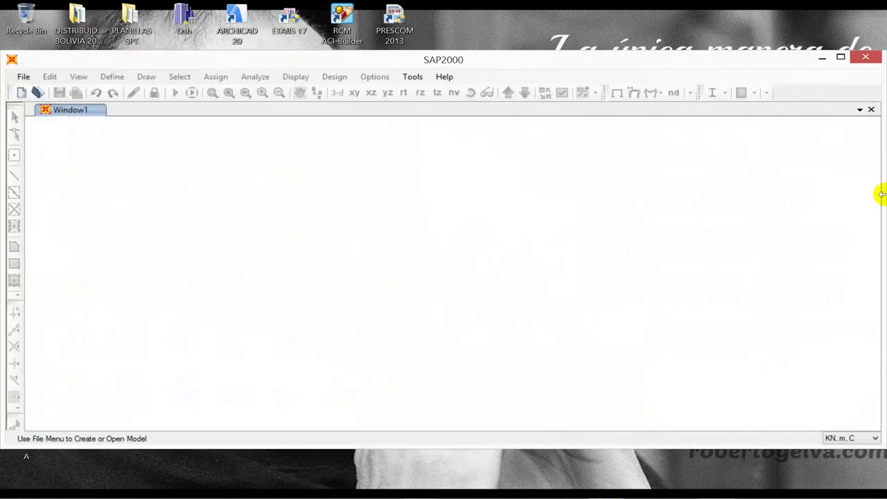
# Create a blank model in SAP2000 with KN, m, C units and keep only one 3-D view open.
pyautogui.click(839, 58)
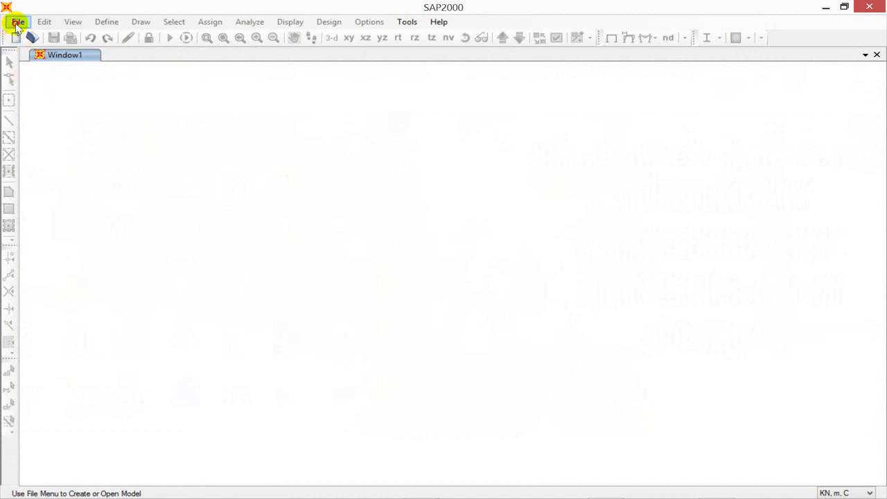
pyautogui.click(17, 23)
pyautogui.click(17, 34)
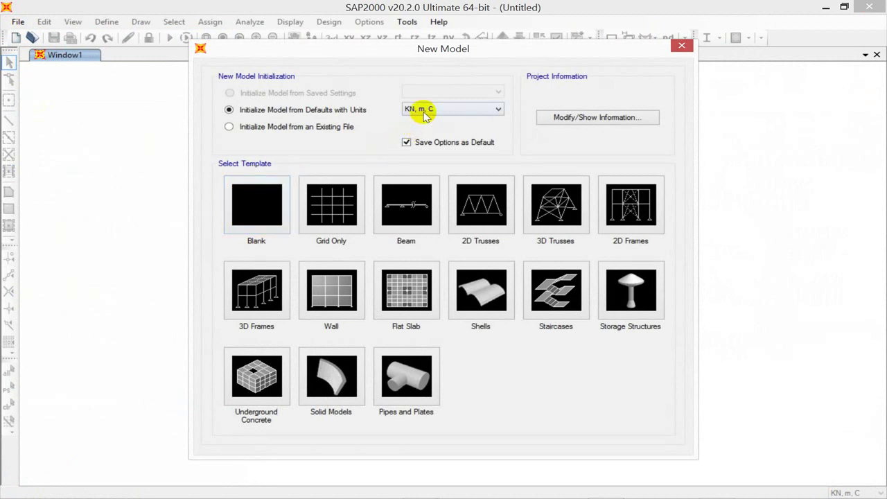
pyautogui.click(253, 203)
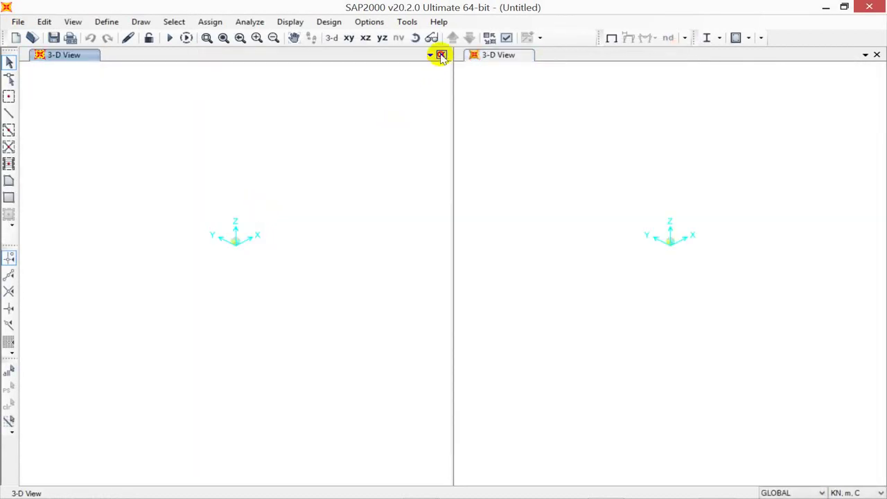
pyautogui.click(442, 54)
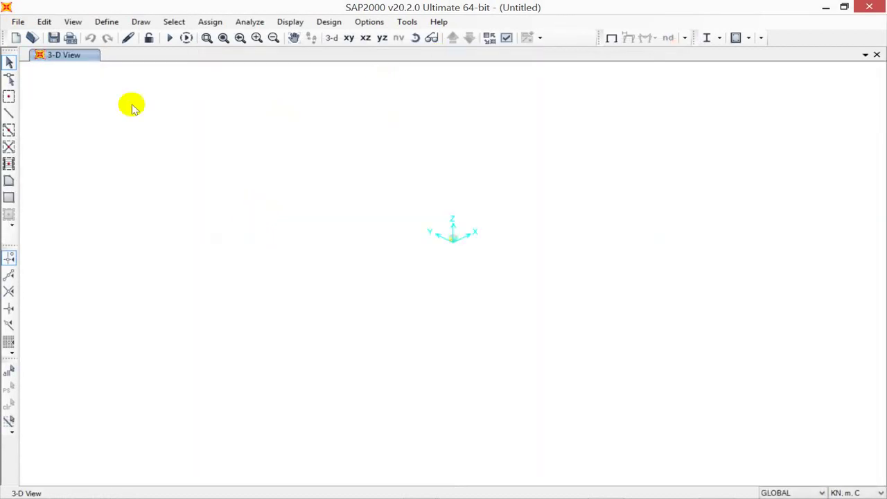
# Import the GEOMETRIA EDIFICIO LOSA PLANA DXF from the 1ER MODELO LOSA TIPO folder, with Z as up direction and KN, m, C units.
pyautogui.click(17, 22)
pyautogui.moveTo(236, 110)
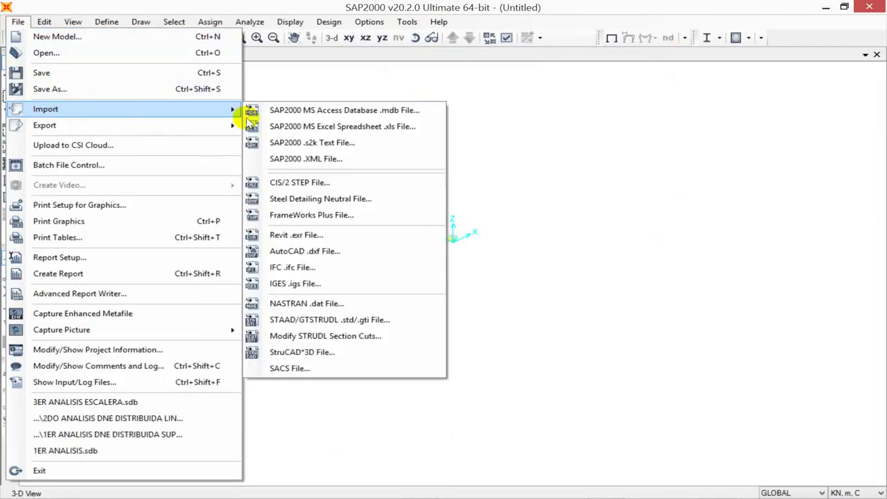
pyautogui.click(312, 251)
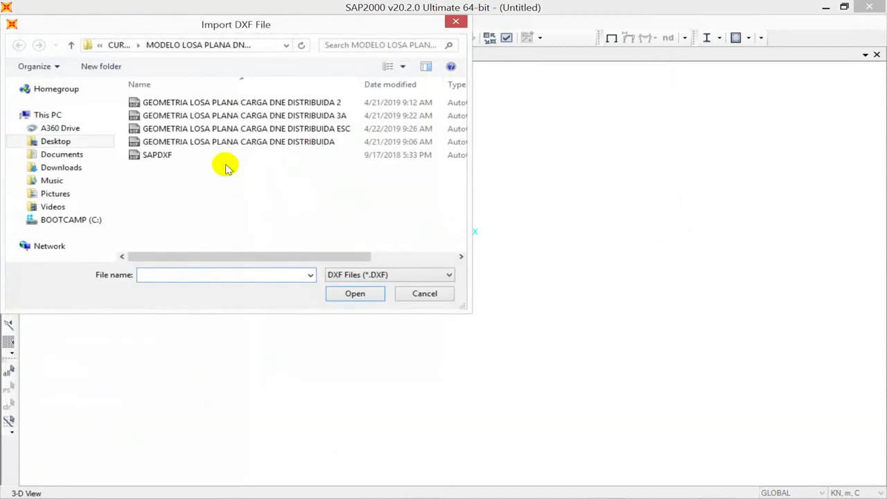
pyautogui.hotkey('alt', 'Up')
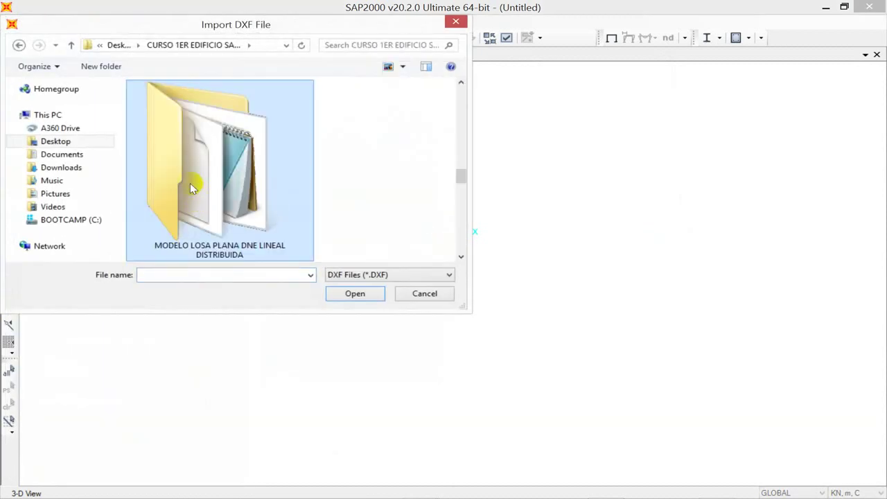
pyautogui.scroll(2, 236, 193)
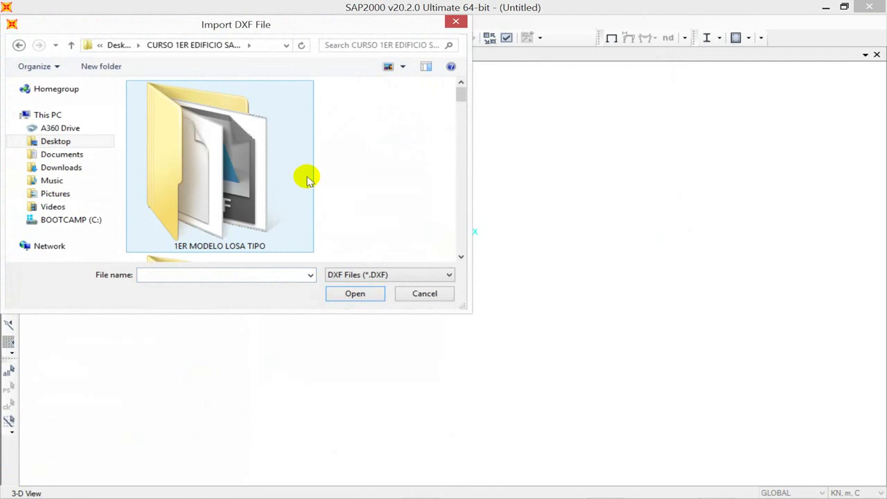
pyautogui.doubleClick(209, 186)
pyautogui.click(199, 103)
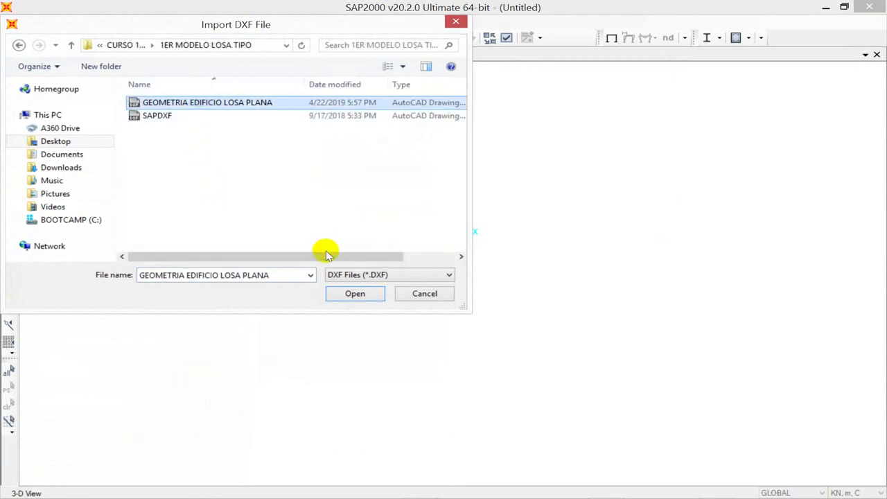
pyautogui.click(347, 292)
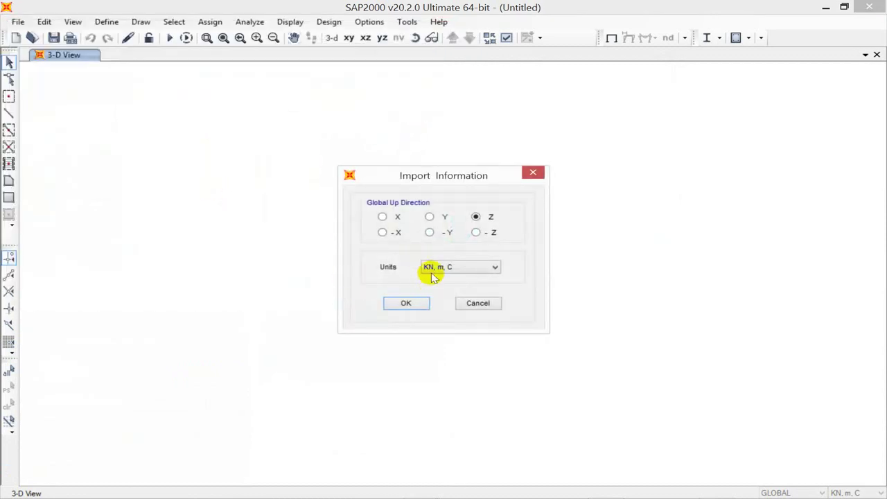
pyautogui.click(407, 305)
# Assign the FRAMES layer to frames and the SHELLS layer to shells, and complete the DXF import.
pyautogui.click(446, 179)
pyautogui.click(447, 197)
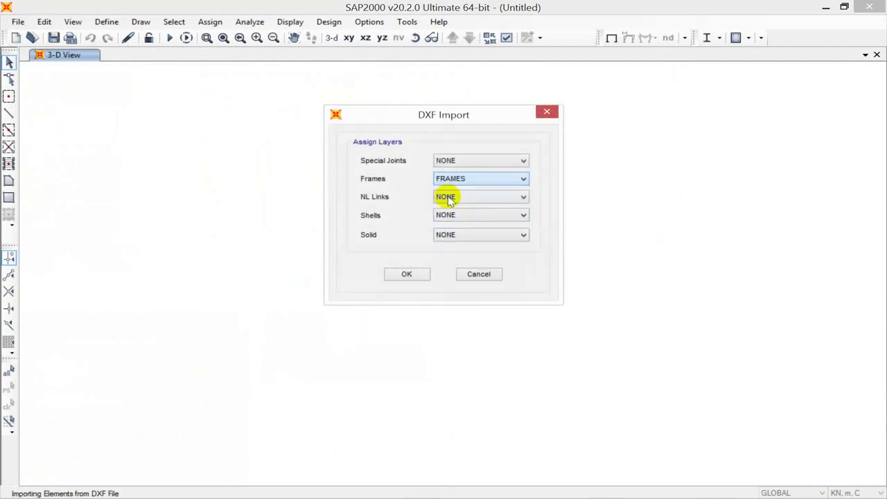
pyautogui.click(451, 215)
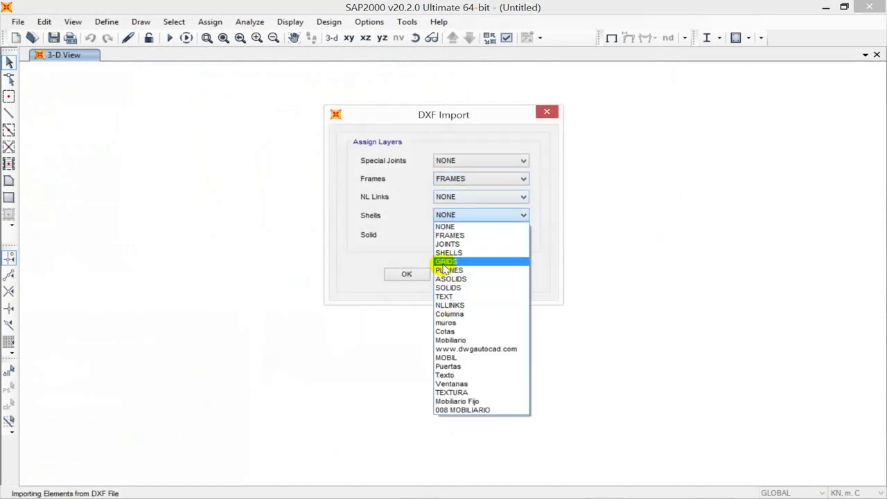
pyautogui.click(444, 253)
pyautogui.click(414, 275)
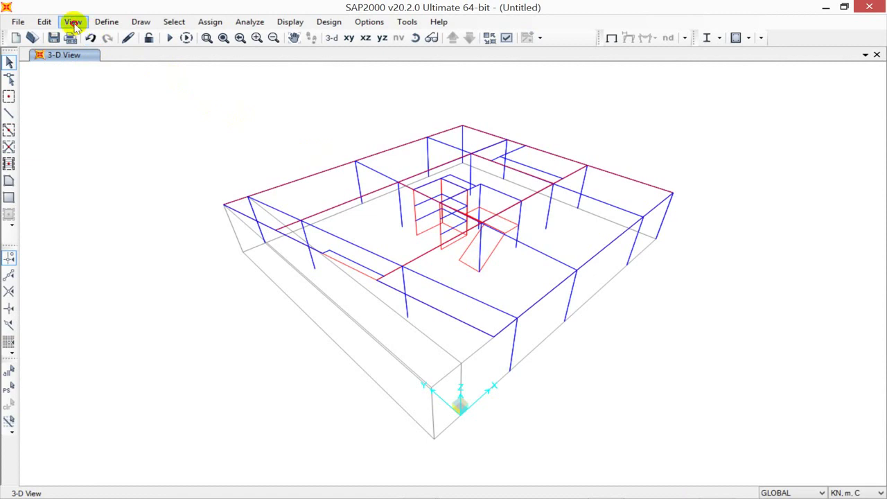
# Hide the grid lines and turn on Fill Objects for the 3-D view of the imported building.
pyautogui.click(72, 21)
pyautogui.click(111, 250)
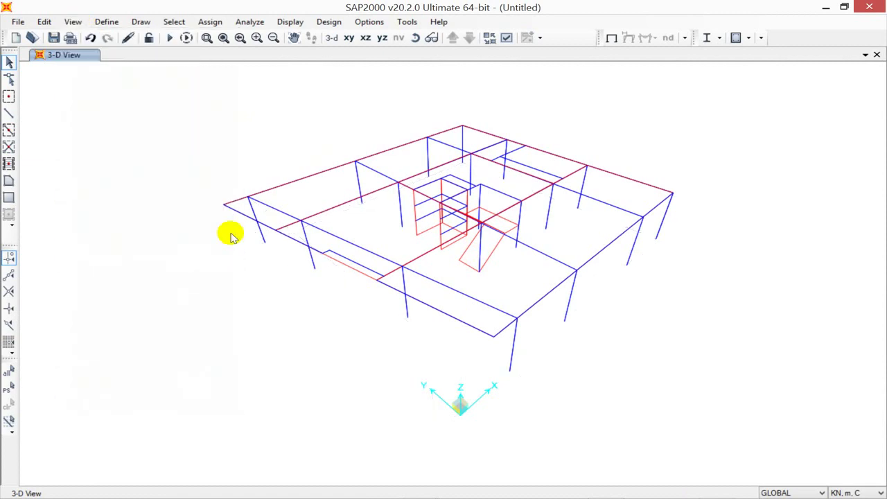
pyautogui.click(507, 38)
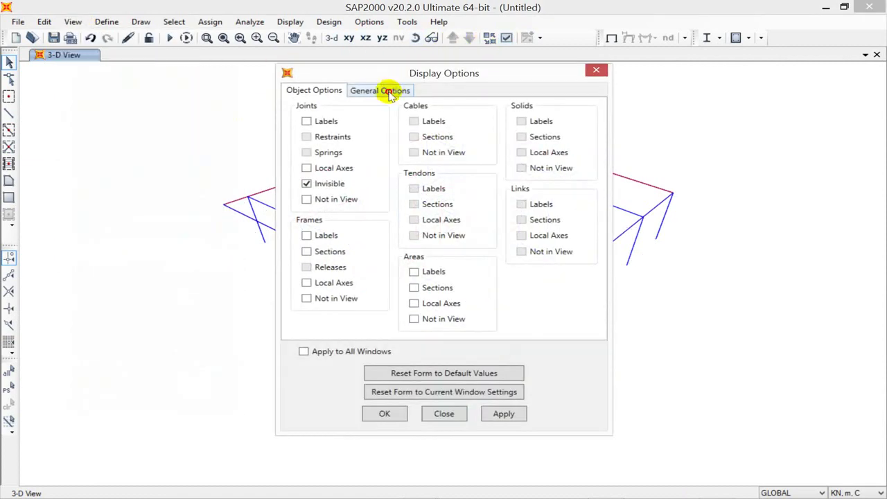
pyautogui.click(390, 93)
pyautogui.click(494, 204)
pyautogui.click(504, 414)
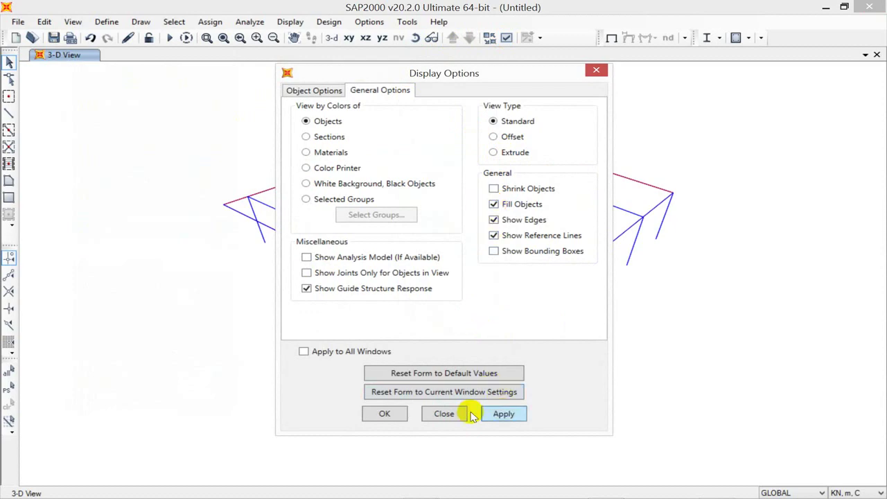
pyautogui.click(445, 414)
pyautogui.keyDown('shift'); pyautogui.moveTo(476, 291); pyautogui.dragTo(428, 333, button='middle'); pyautogui.keyUp('shift')
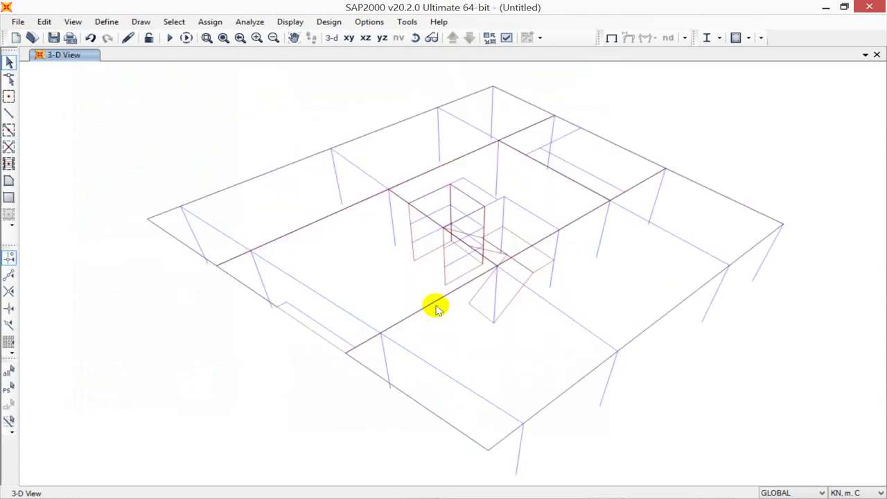
pyautogui.scroll(2, 438, 305)
pyautogui.scroll(-4, 439, 303)
pyautogui.scroll(2, 436, 305)
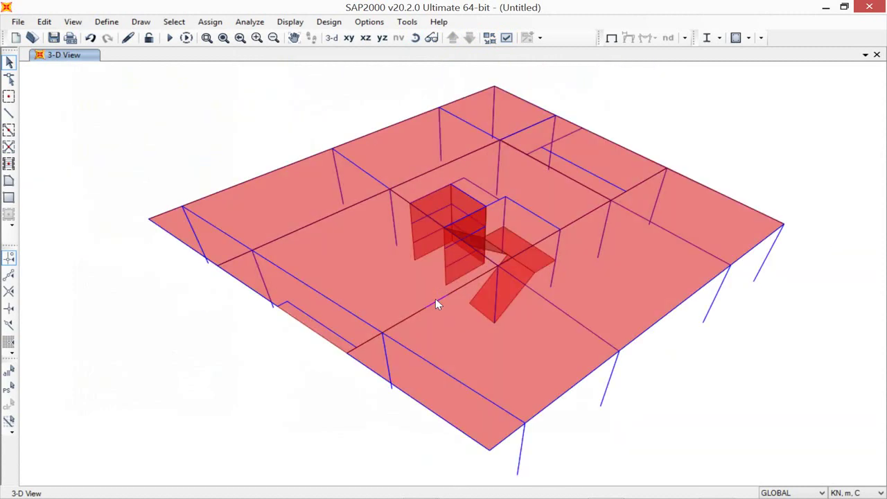
pyautogui.click(313, 360)
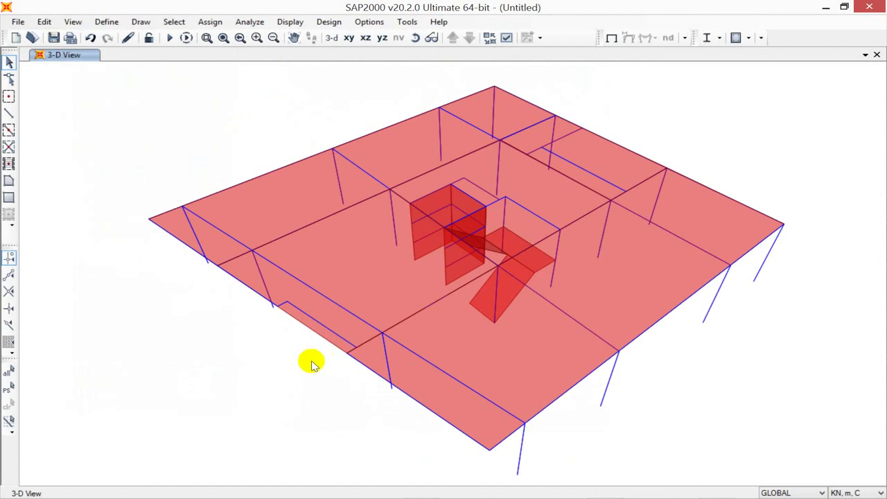